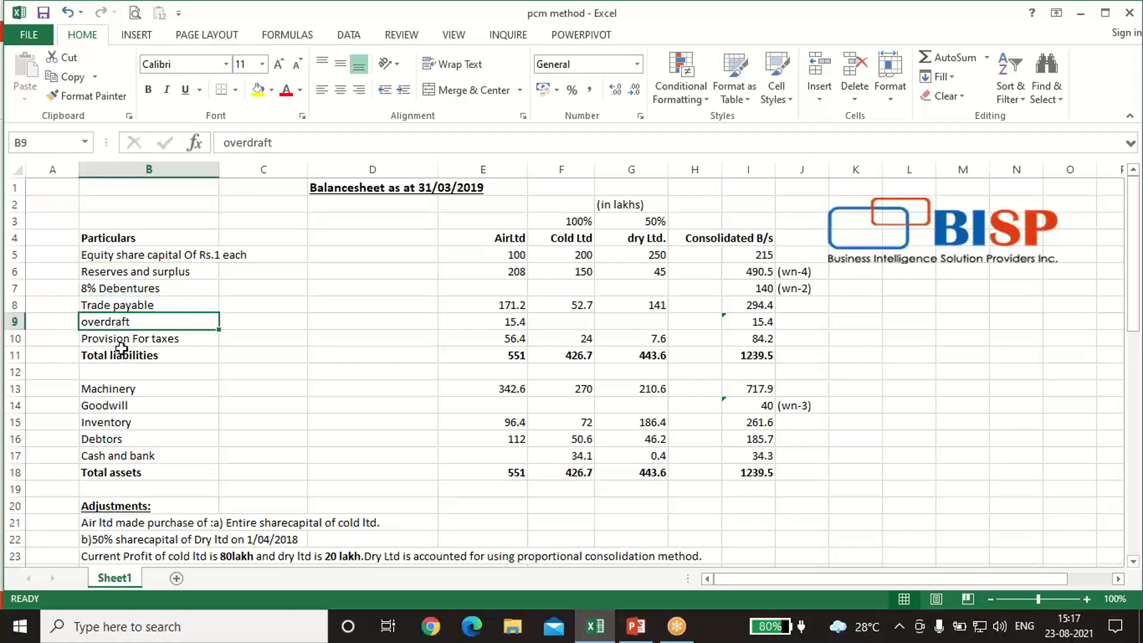
Review the liability and asset line items in the balance sheet, including provision for taxes, machinery and inventory
{"action": "left_click", "coordinate": [141, 335]}
{"action": "left_click", "coordinate": [130, 384]}
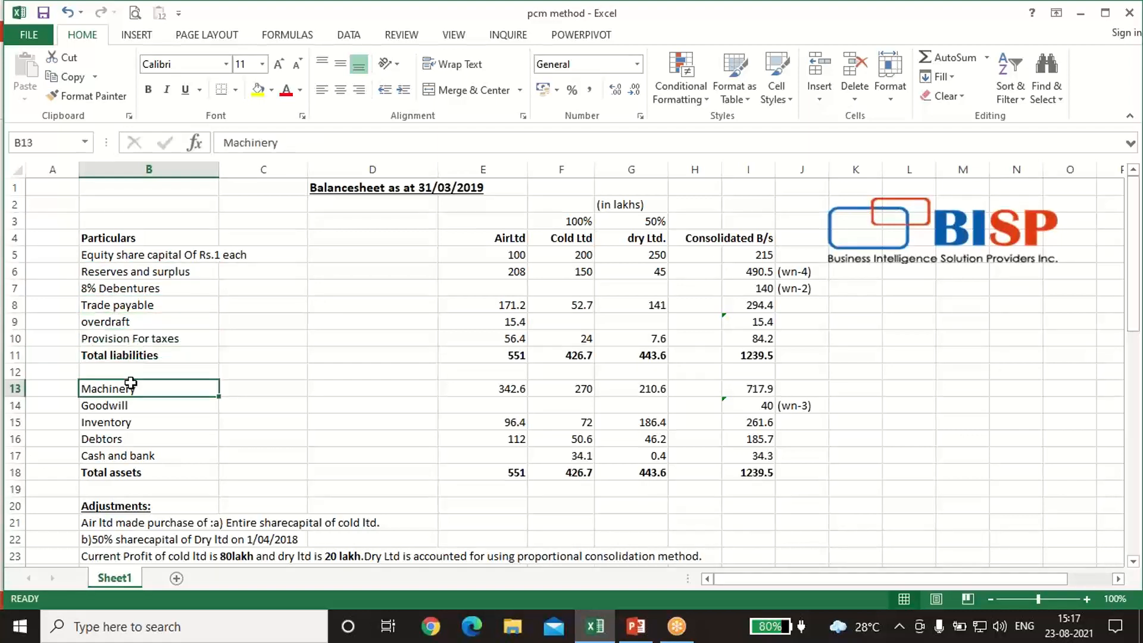
{"action": "left_click", "coordinate": [120, 427]}
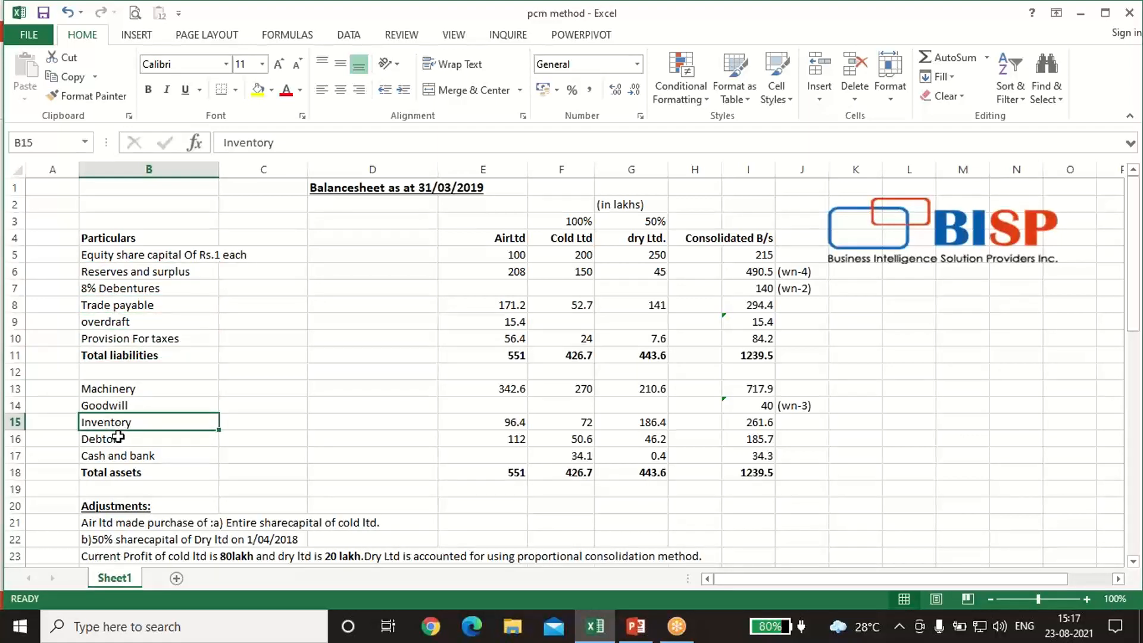
{"action": "scroll", "coordinate": [139, 399], "scroll_direction": "down", "scroll_amount": 3}
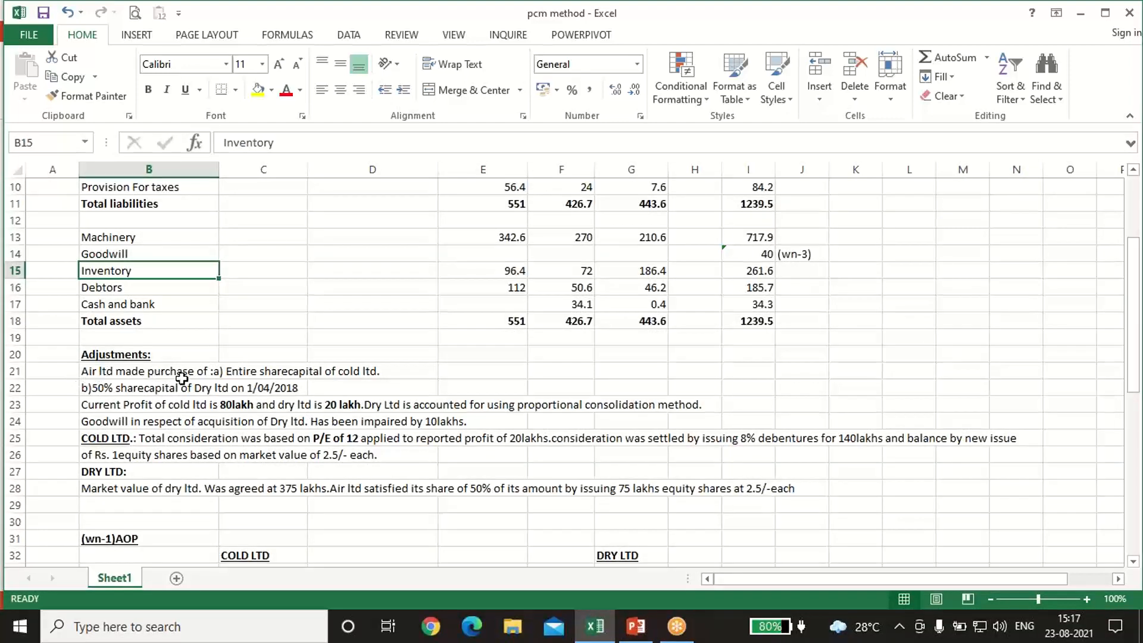
{"action": "scroll", "coordinate": [314, 382], "scroll_direction": "up", "scroll_amount": 3}
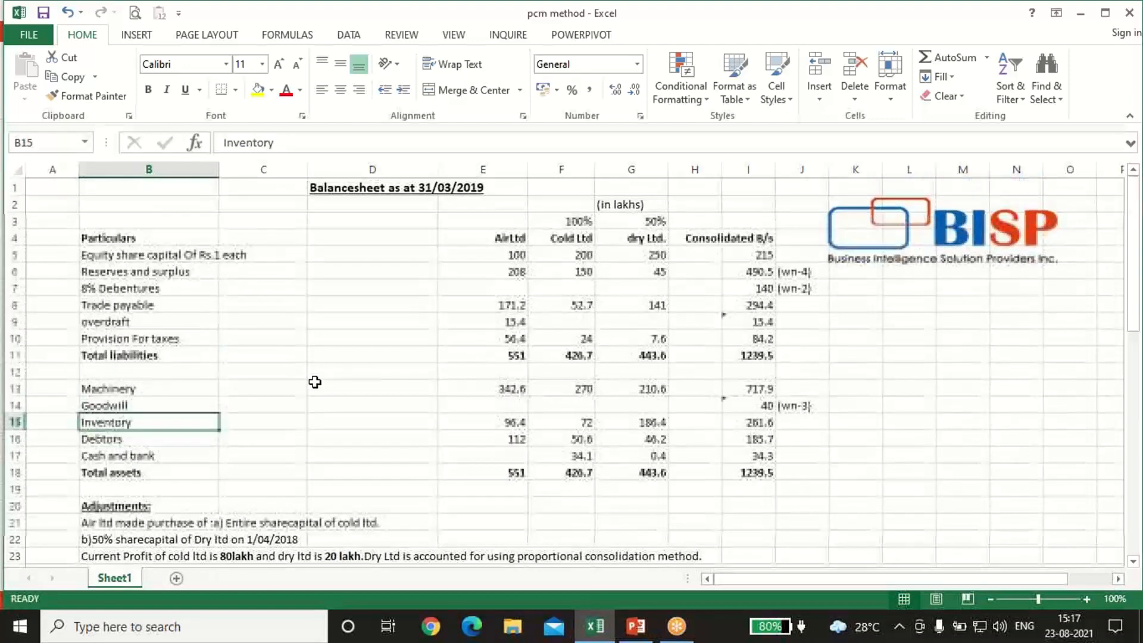
Compare the ownership percentages above Cold Ltd and Dry Ltd with the share capital purchase adjustments
{"action": "left_click", "coordinate": [575, 238]}
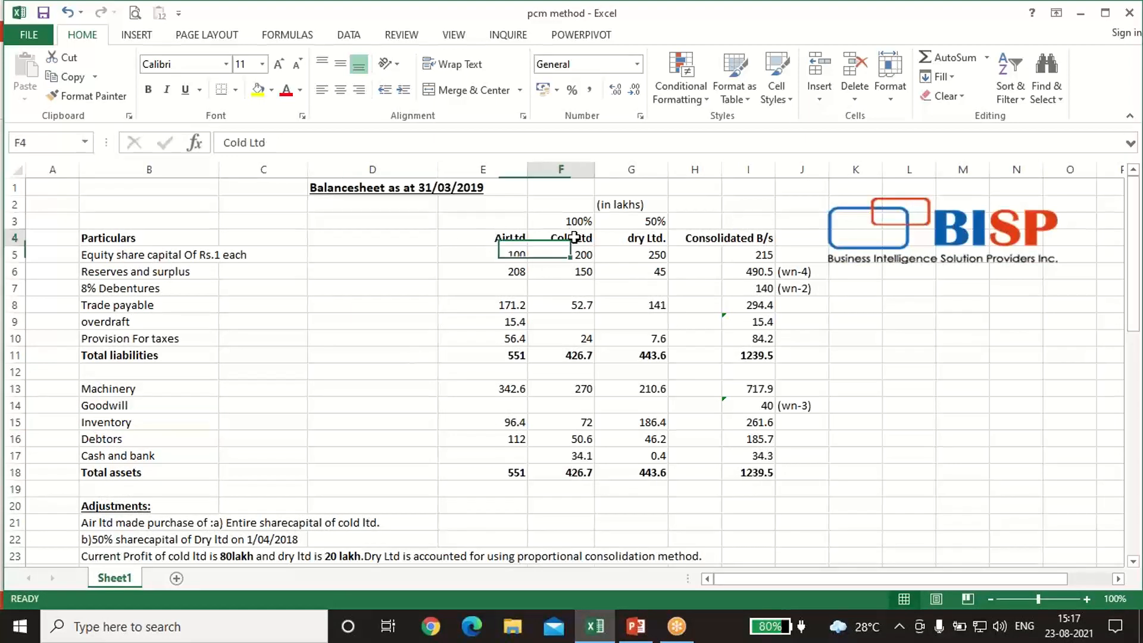
{"action": "left_click", "coordinate": [578, 220]}
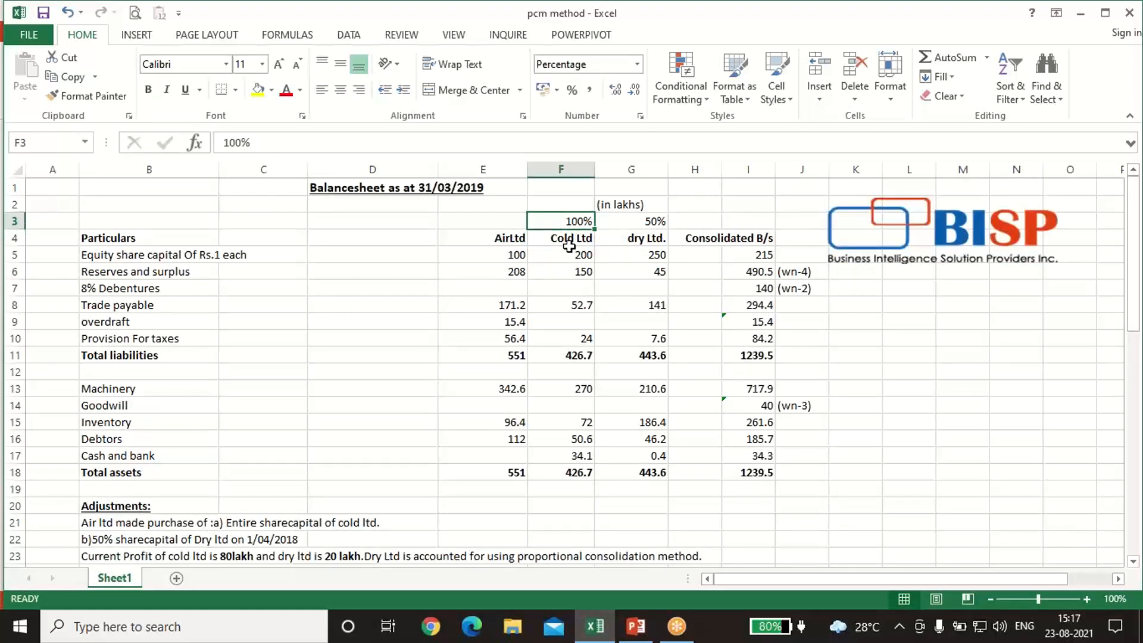
{"action": "left_click", "coordinate": [569, 241]}
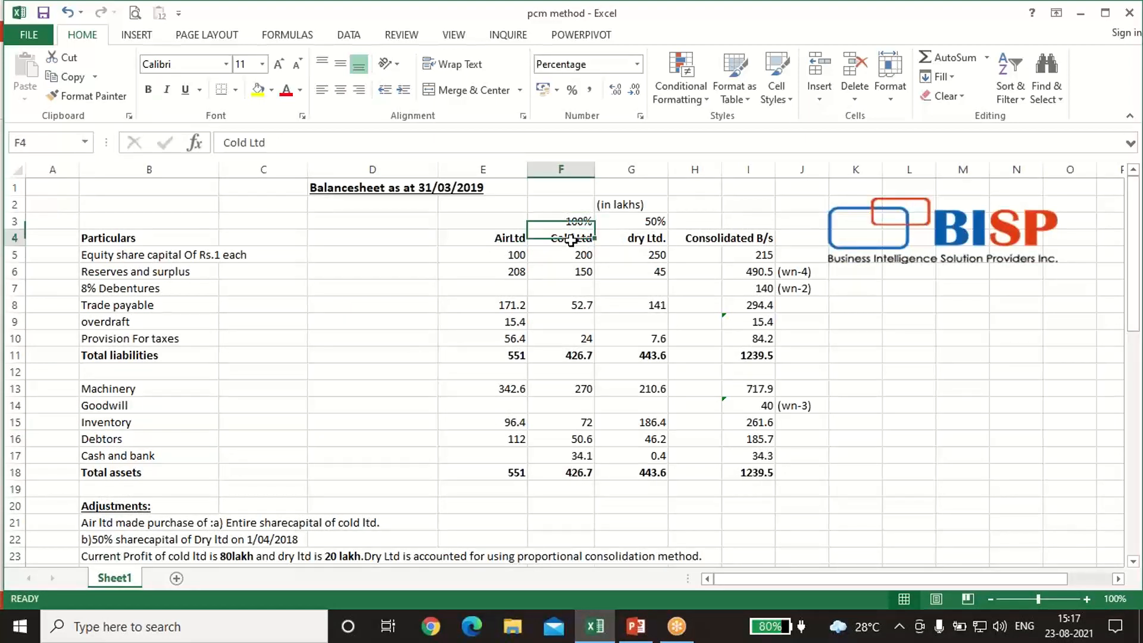
{"action": "left_click", "coordinate": [119, 540]}
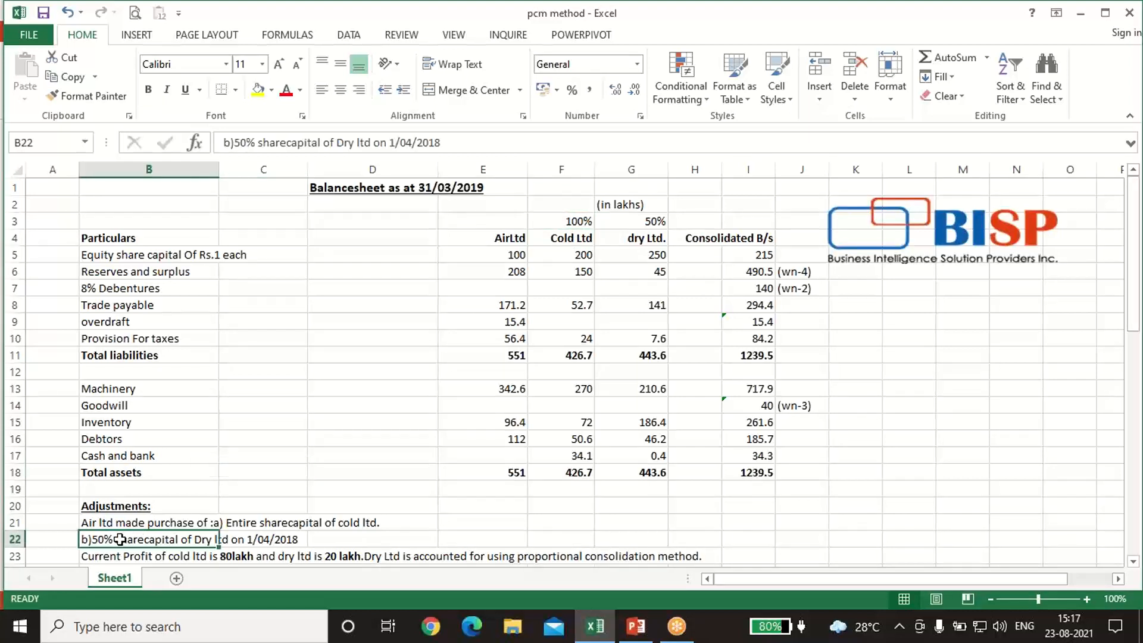
{"action": "left_click", "coordinate": [644, 235]}
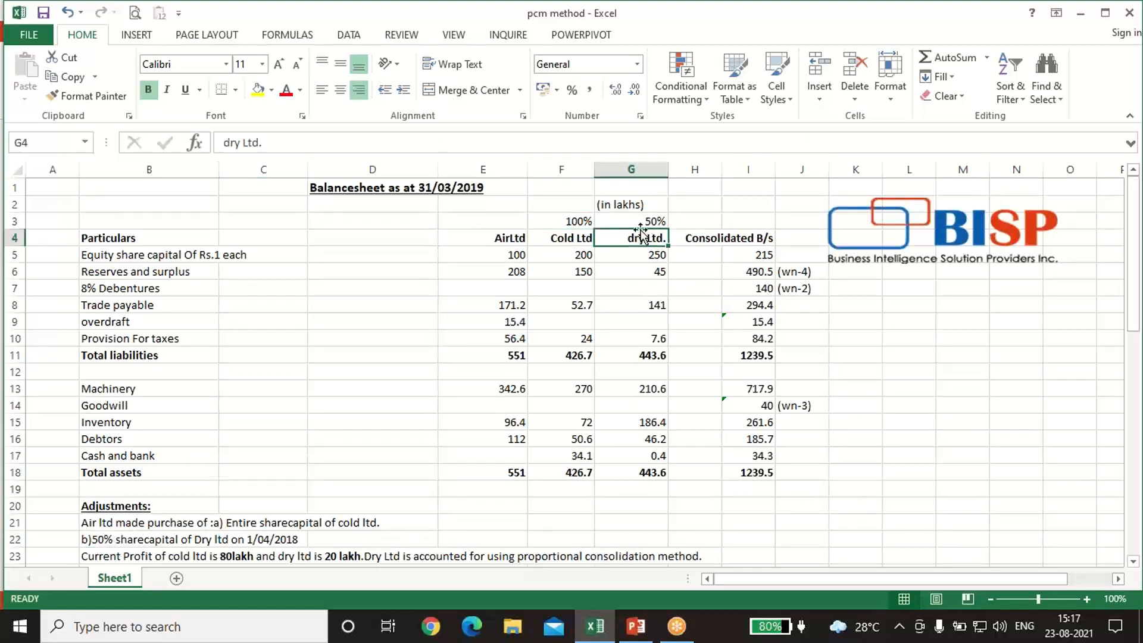
{"action": "key", "text": "Up"}
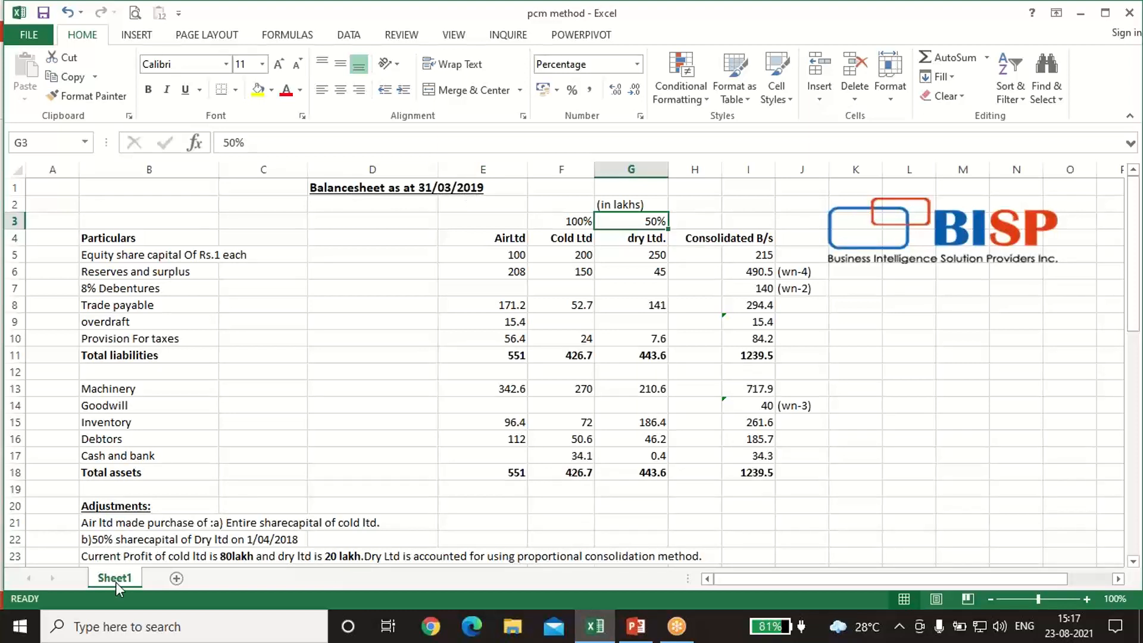
{"action": "left_click", "coordinate": [259, 536]}
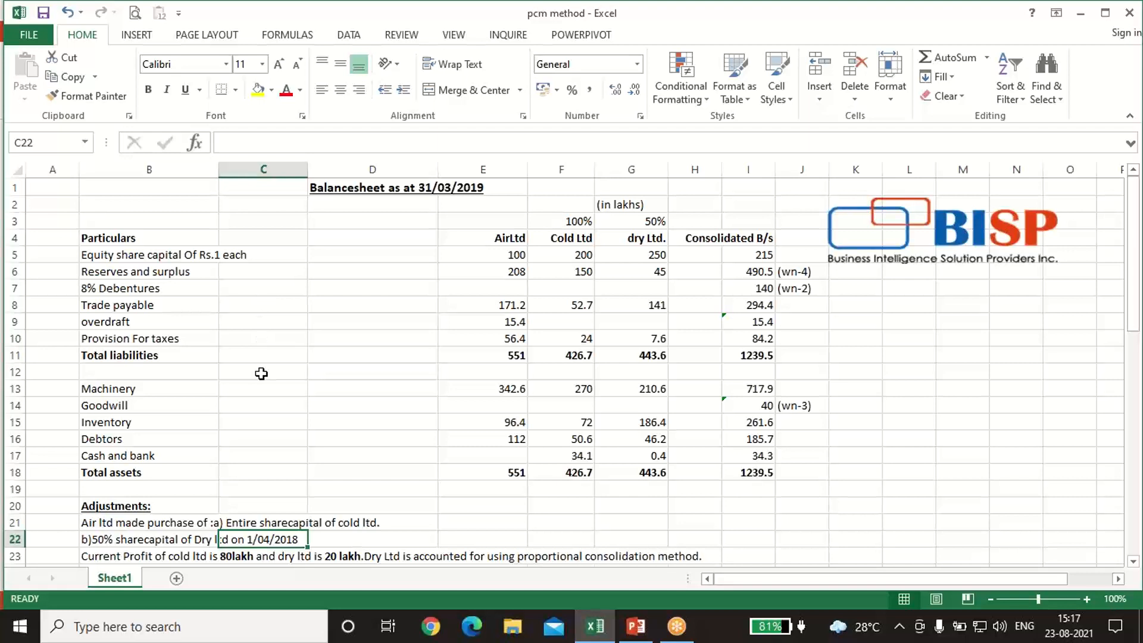
Examine the current profit and goodwill impairment adjustments alongside Dry Ltd's reserves and equity share capital
{"action": "scroll", "coordinate": [262, 298], "scroll_direction": "down", "scroll_amount": 1}
{"action": "left_click", "coordinate": [102, 510]}
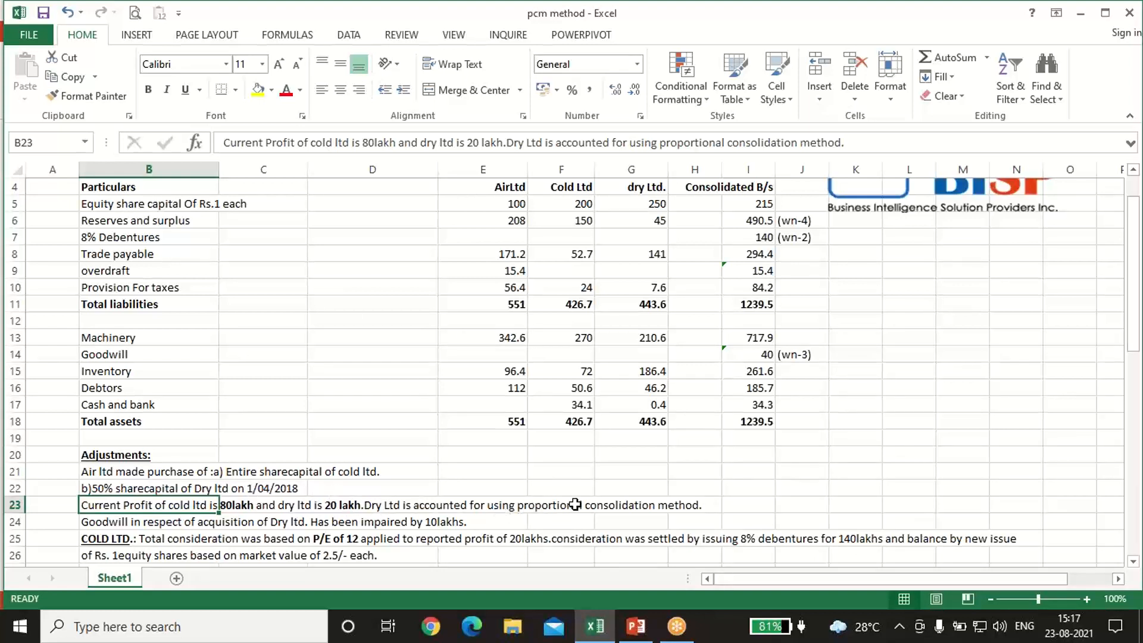
{"action": "left_click", "coordinate": [648, 216]}
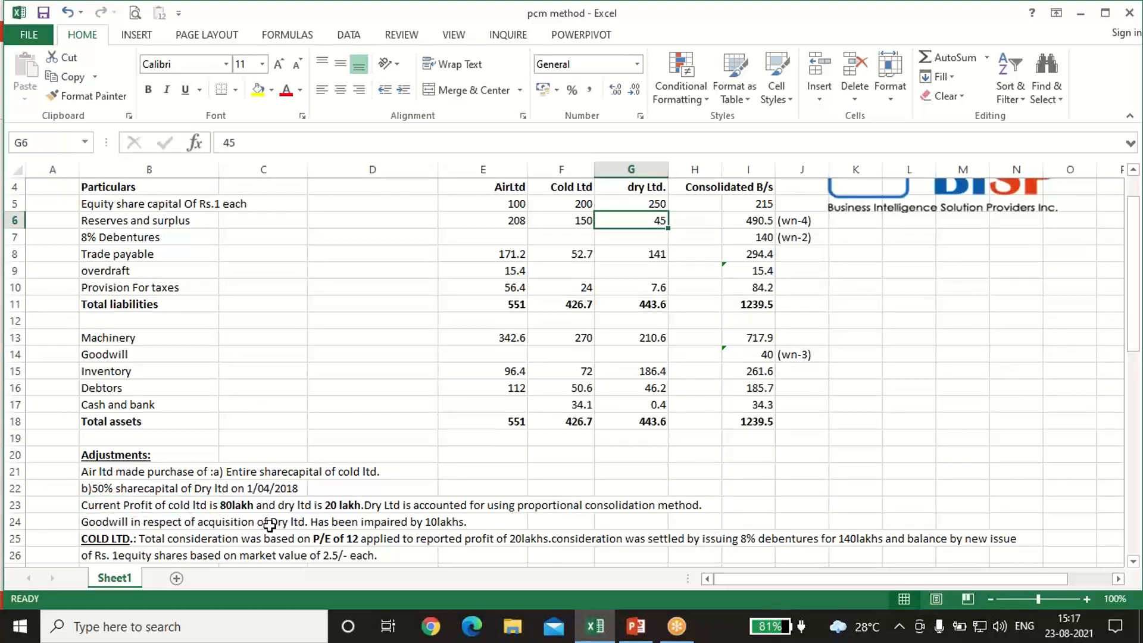
{"action": "left_click", "coordinate": [451, 522]}
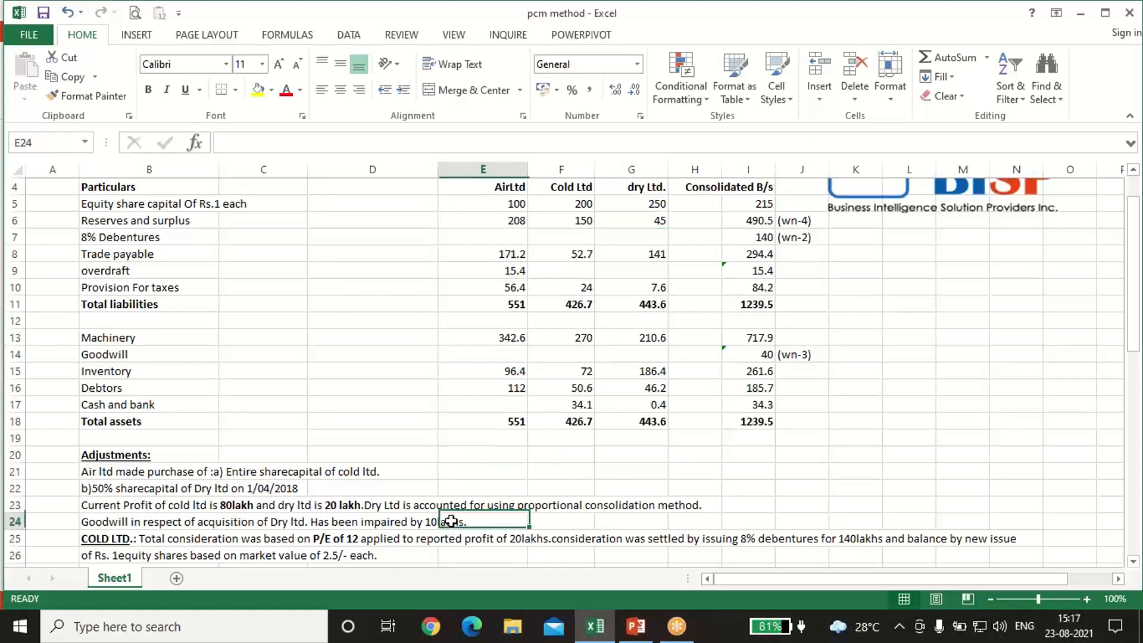
{"action": "left_click", "coordinate": [646, 203]}
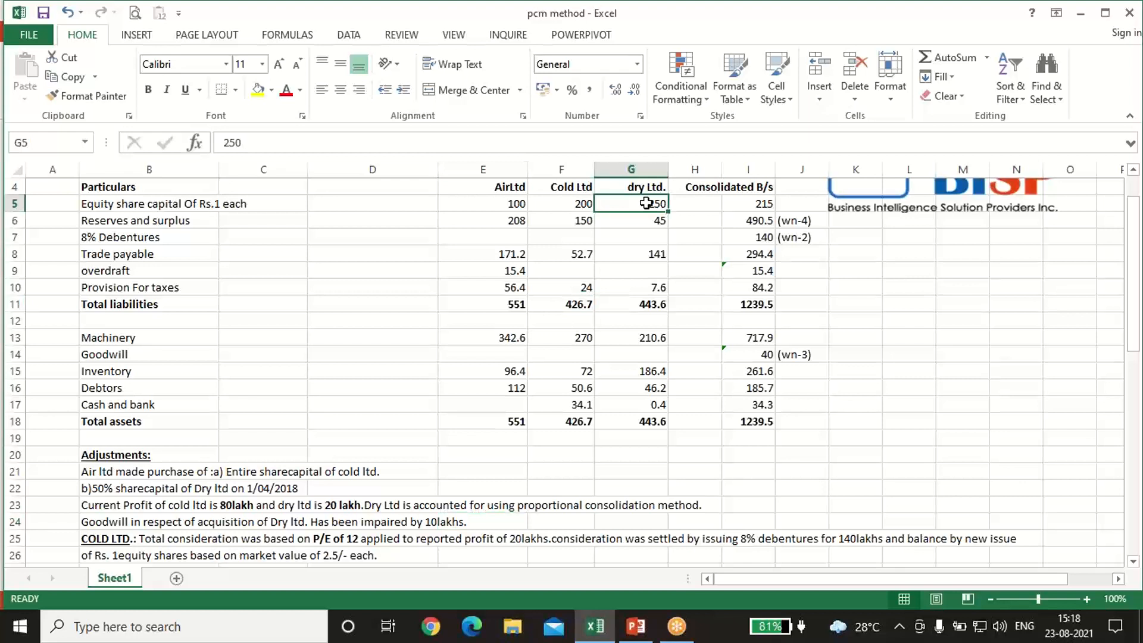
{"action": "left_click", "coordinate": [446, 522]}
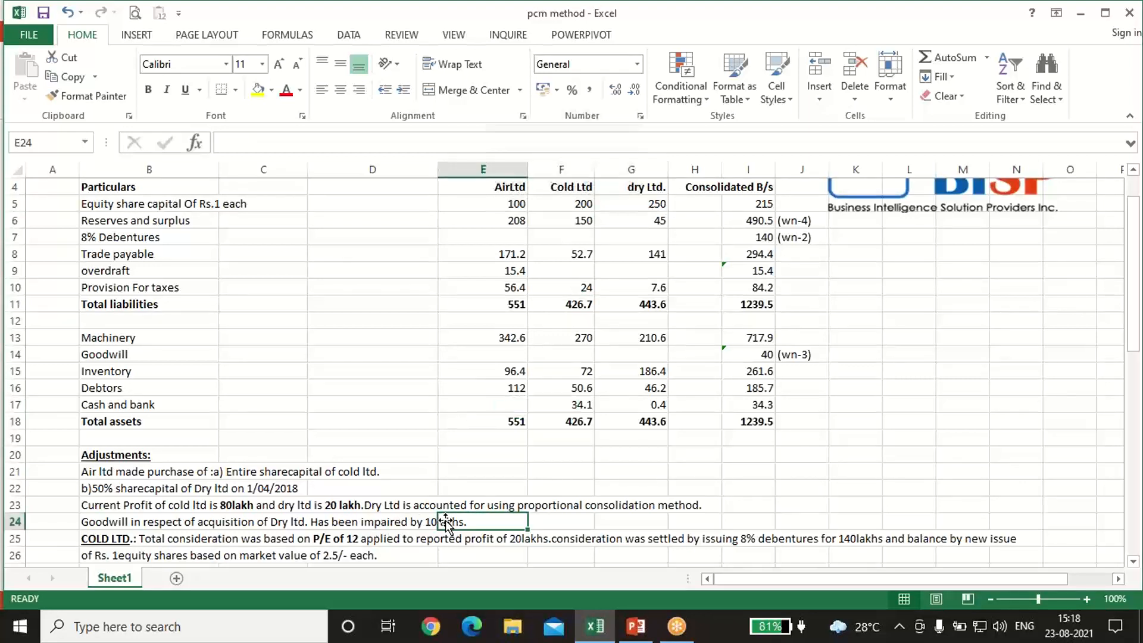
Read the Cold Ltd consideration adjustment and compare its share issue terms with the equity share capital line
{"action": "scroll", "coordinate": [178, 533], "scroll_direction": "down", "scroll_amount": 1}
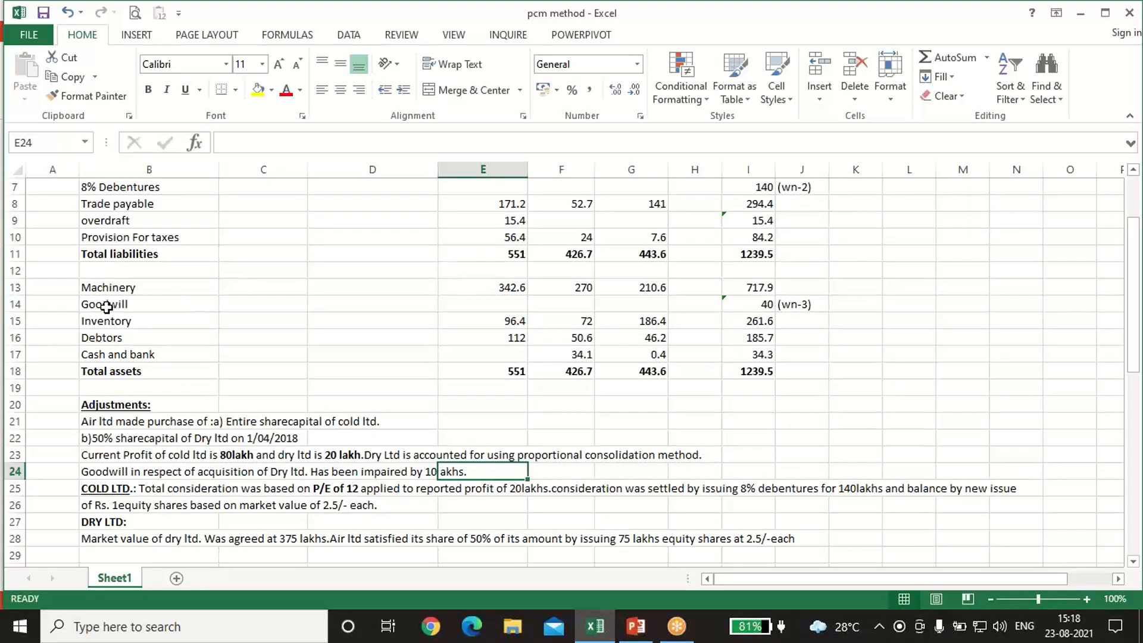
{"action": "left_click", "coordinate": [107, 489]}
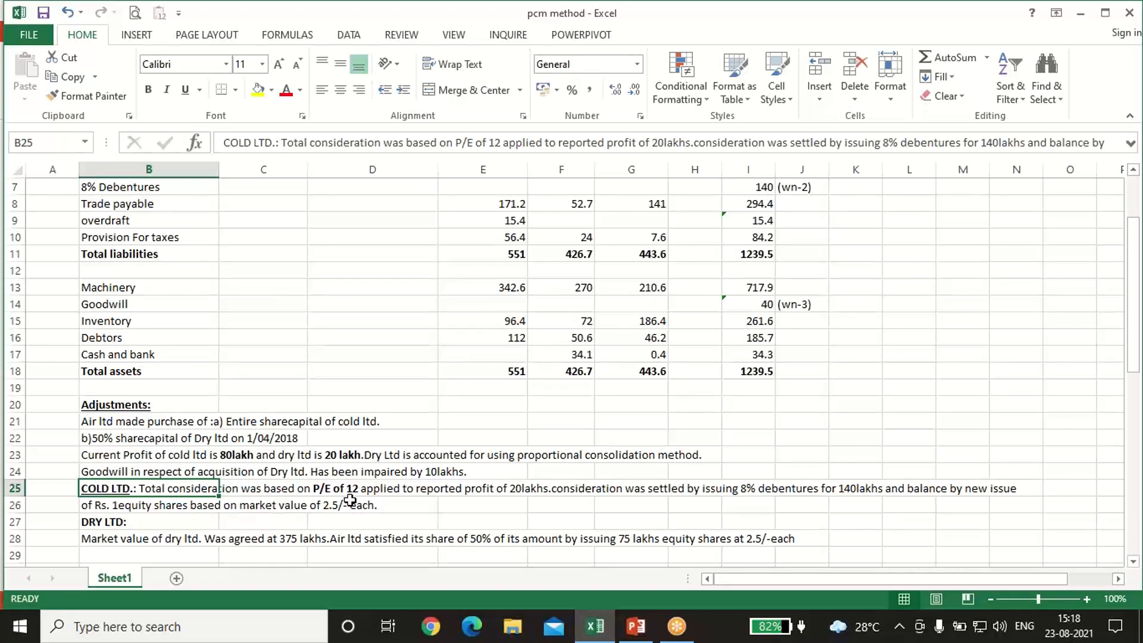
{"action": "left_click", "coordinate": [117, 505]}
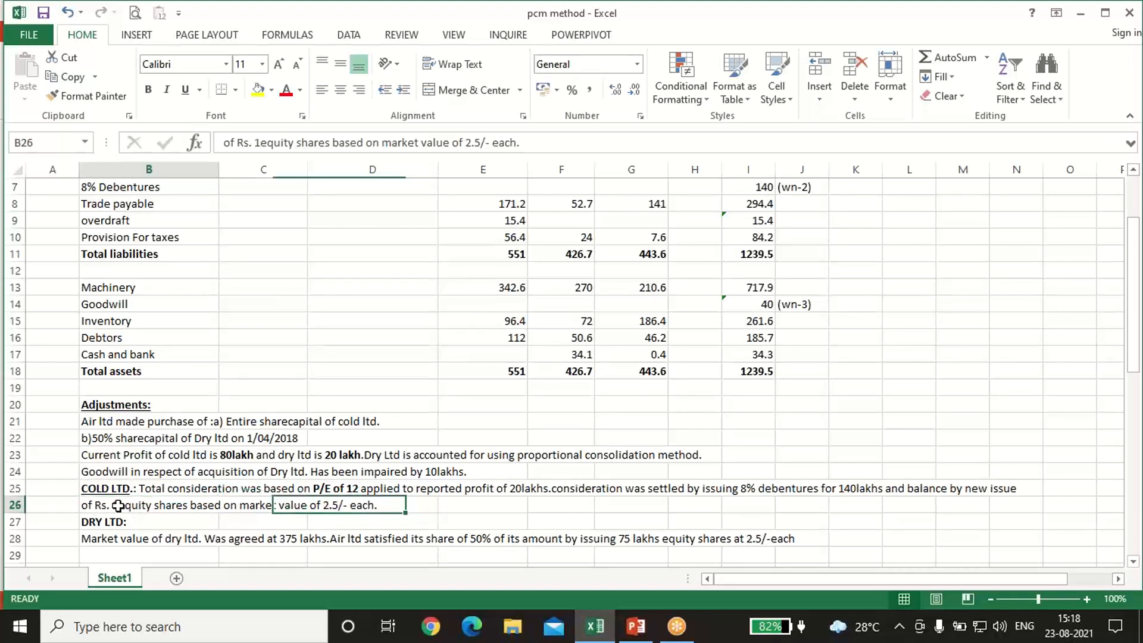
{"action": "scroll", "coordinate": [141, 507], "scroll_direction": "up", "scroll_amount": 1}
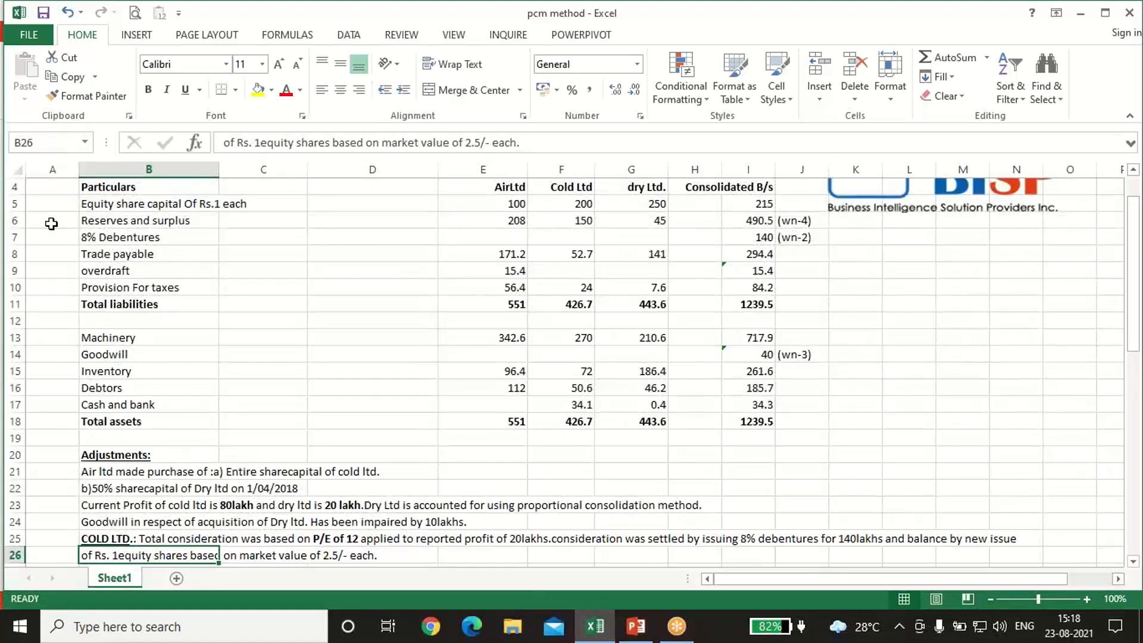
{"action": "left_click", "coordinate": [208, 202]}
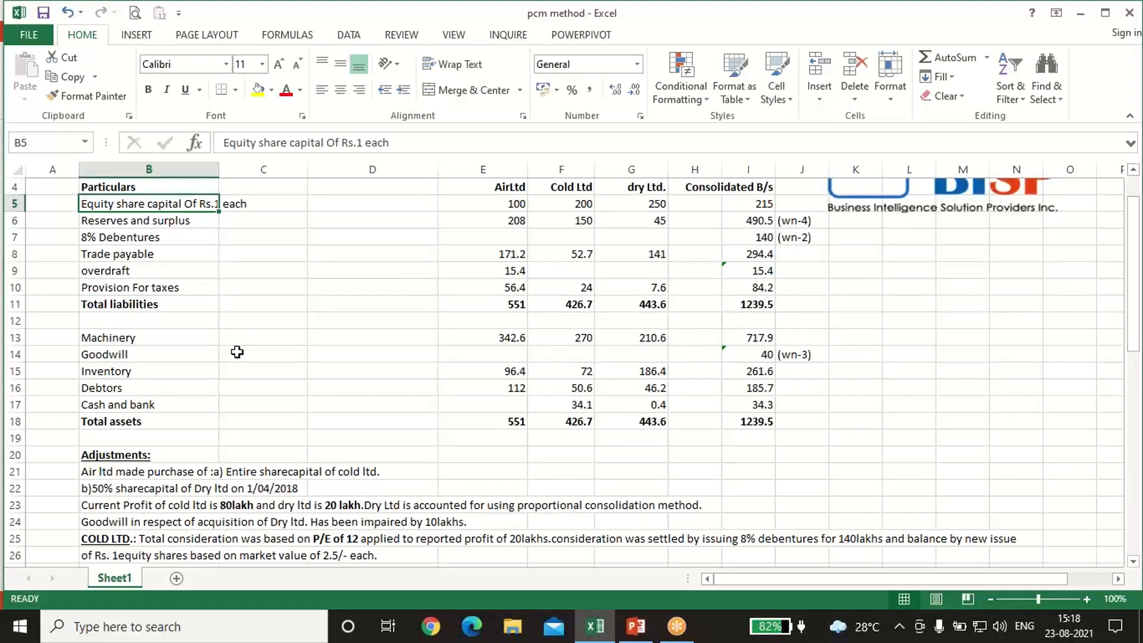
{"action": "scroll", "coordinate": [235, 342], "scroll_direction": "down", "scroll_amount": 2}
{"action": "left_click", "coordinate": [323, 452]}
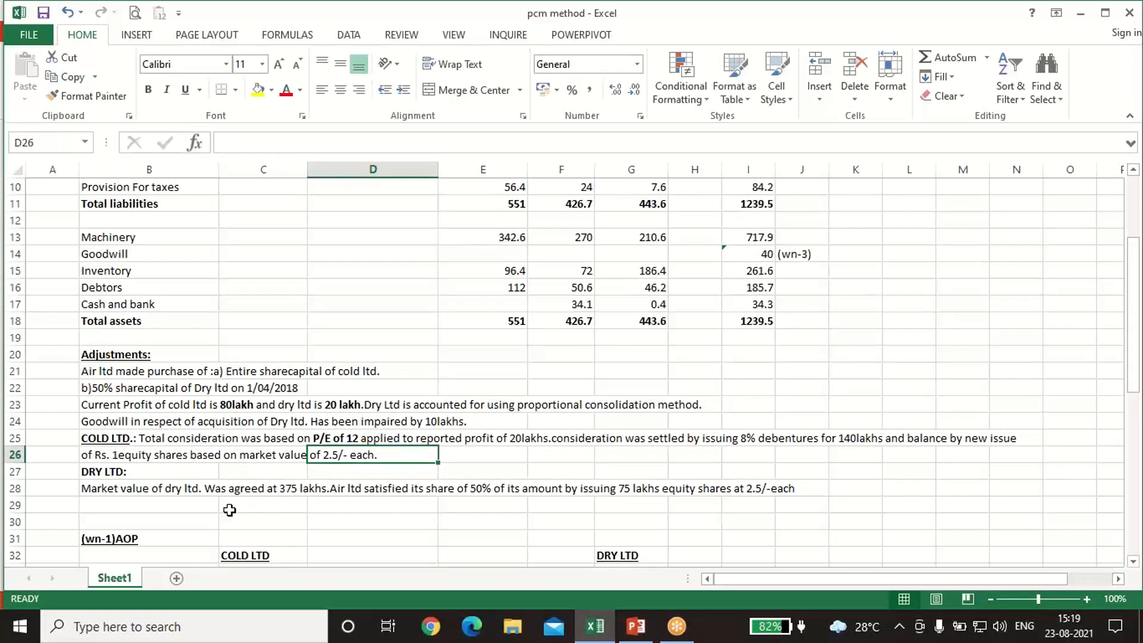
Read the Dry Ltd adjustment covering its agreed market value, Air Ltd's share and the equity shares issued
{"action": "left_click", "coordinate": [114, 471]}
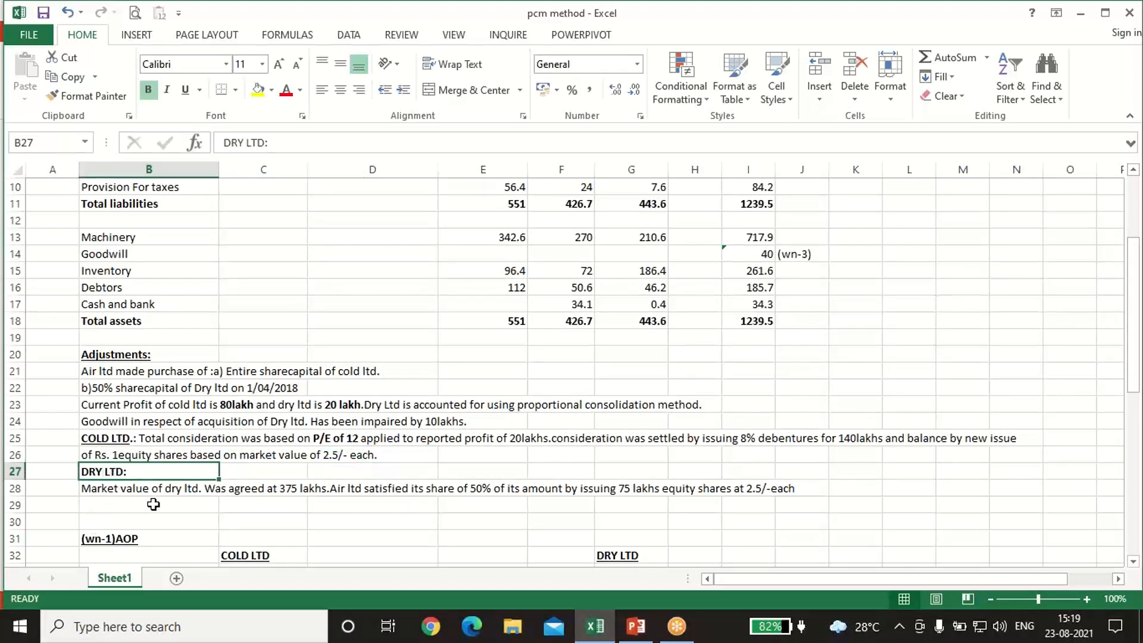
{"action": "left_click", "coordinate": [299, 488]}
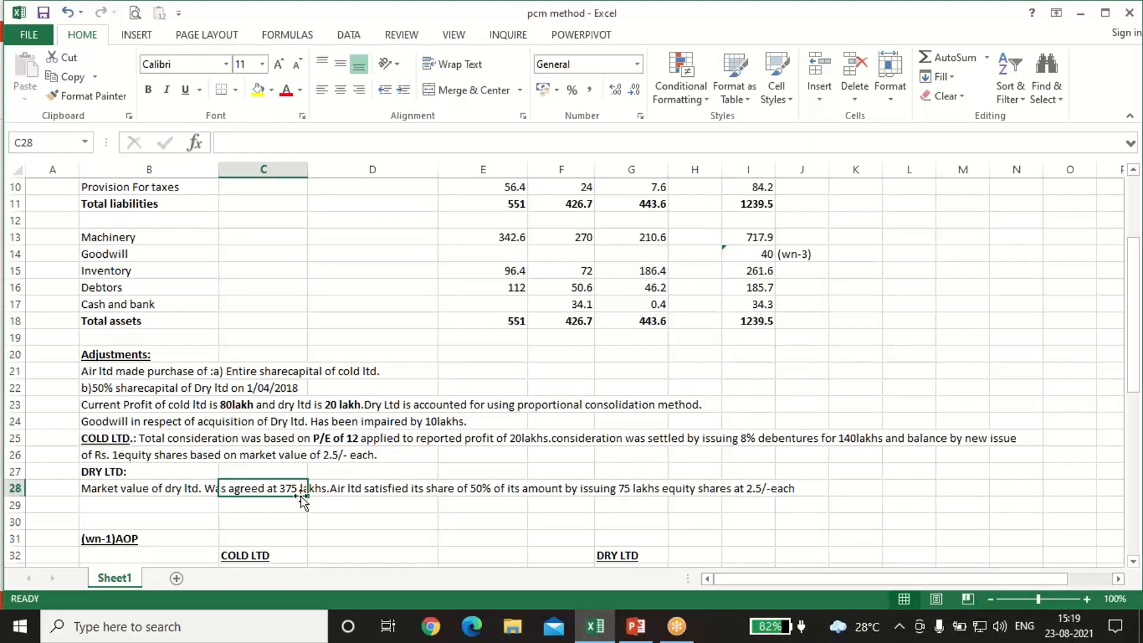
{"action": "left_click", "coordinate": [479, 490]}
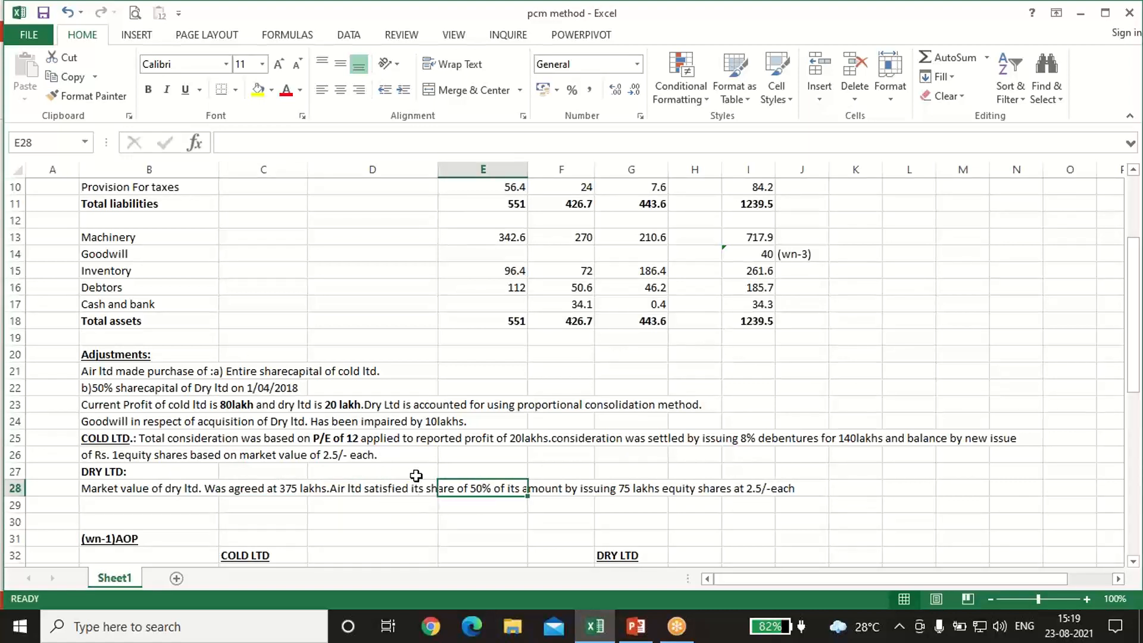
{"action": "left_click", "coordinate": [616, 490]}
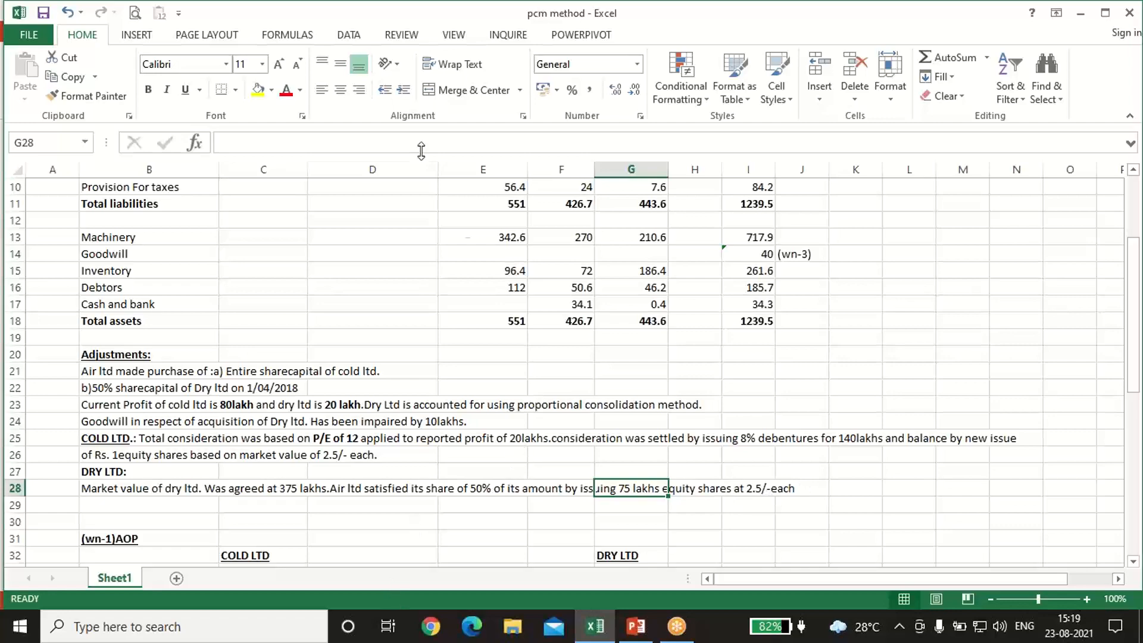
Trace the Cold Ltd calculation of consideration in WN-2 from the profit and P/E ratio through to the debentures portion
{"action": "scroll", "coordinate": [563, 356], "scroll_direction": "down", "scroll_amount": 4}
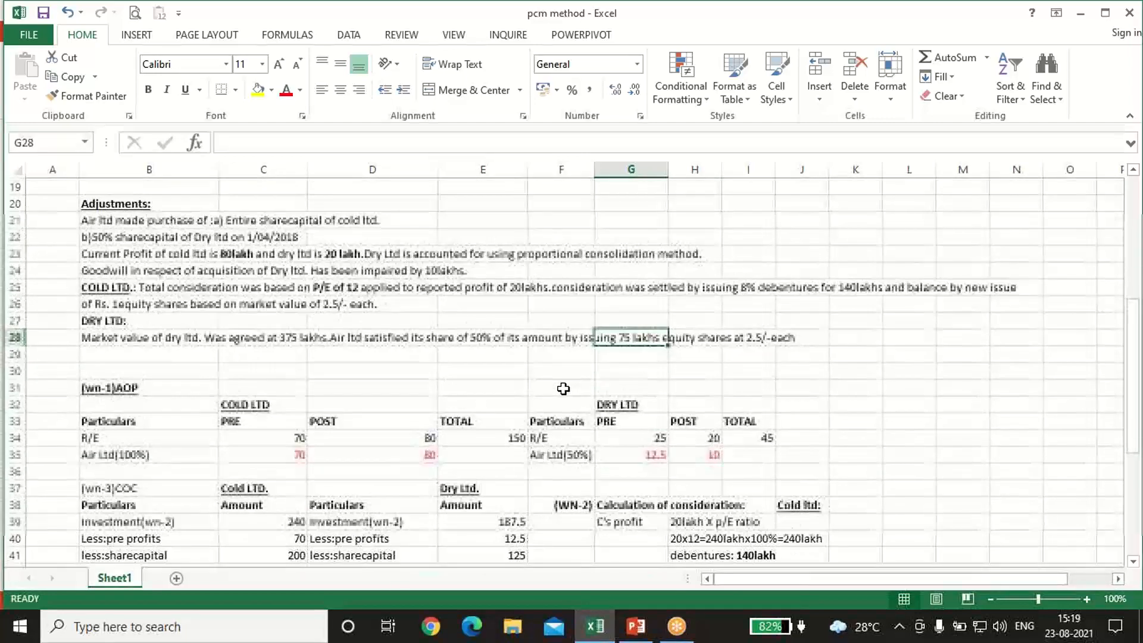
{"action": "scroll", "coordinate": [564, 388], "scroll_direction": "down", "scroll_amount": 2}
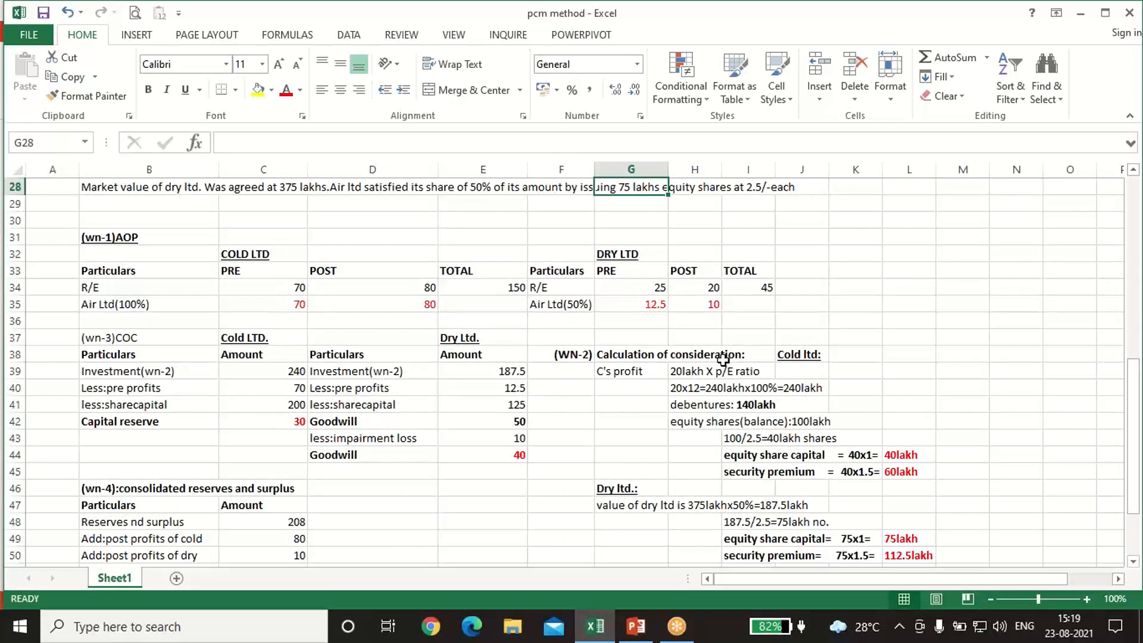
{"action": "scroll", "coordinate": [694, 371], "scroll_direction": "up", "scroll_amount": 3}
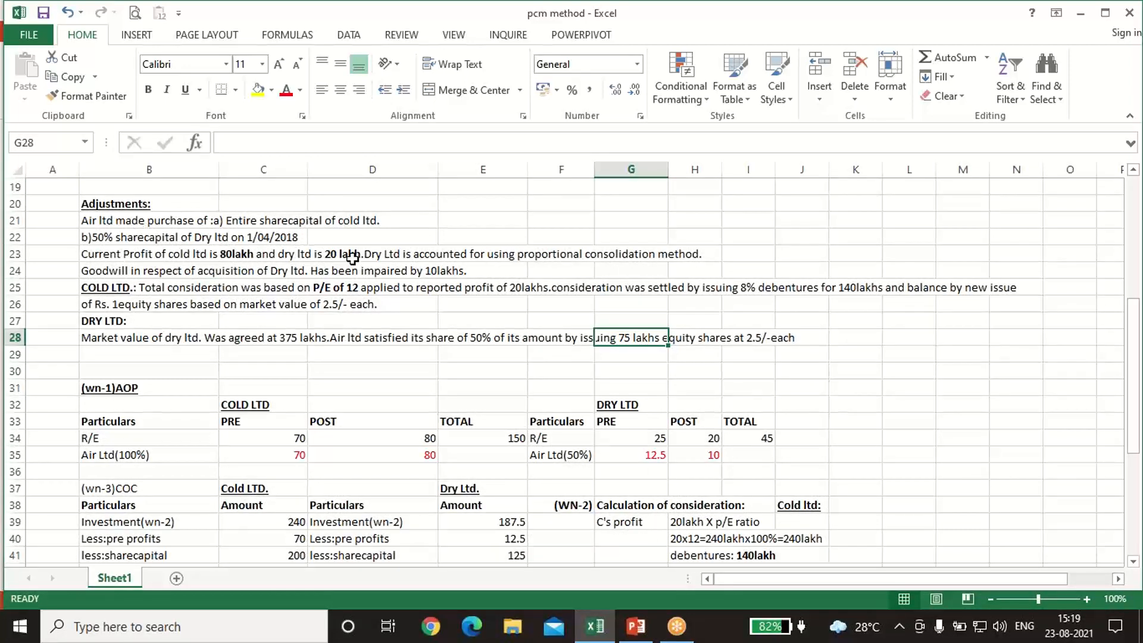
{"action": "left_click", "coordinate": [513, 288]}
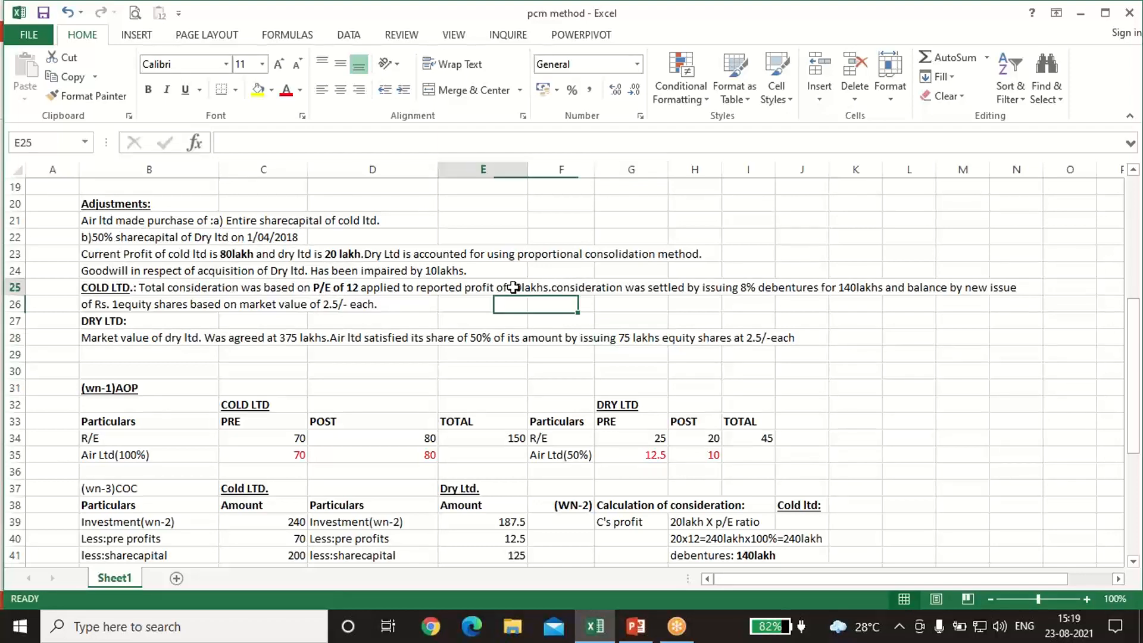
{"action": "left_click", "coordinate": [340, 284]}
{"action": "scroll", "coordinate": [726, 384], "scroll_direction": "down", "scroll_amount": 1}
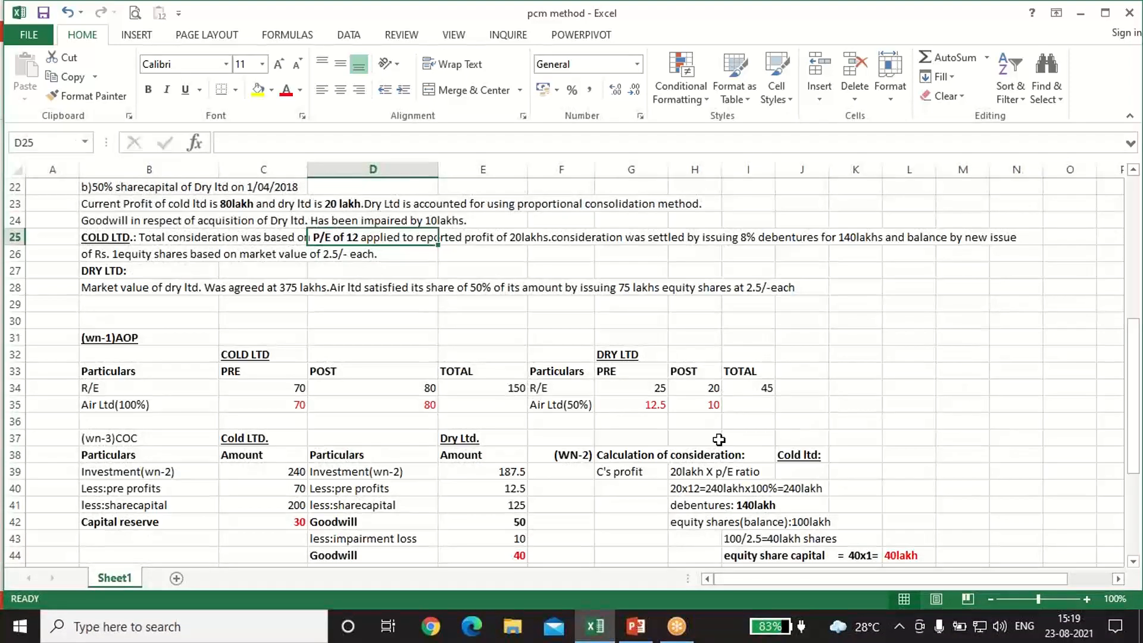
{"action": "left_click", "coordinate": [685, 472]}
{"action": "left_click", "coordinate": [731, 473]}
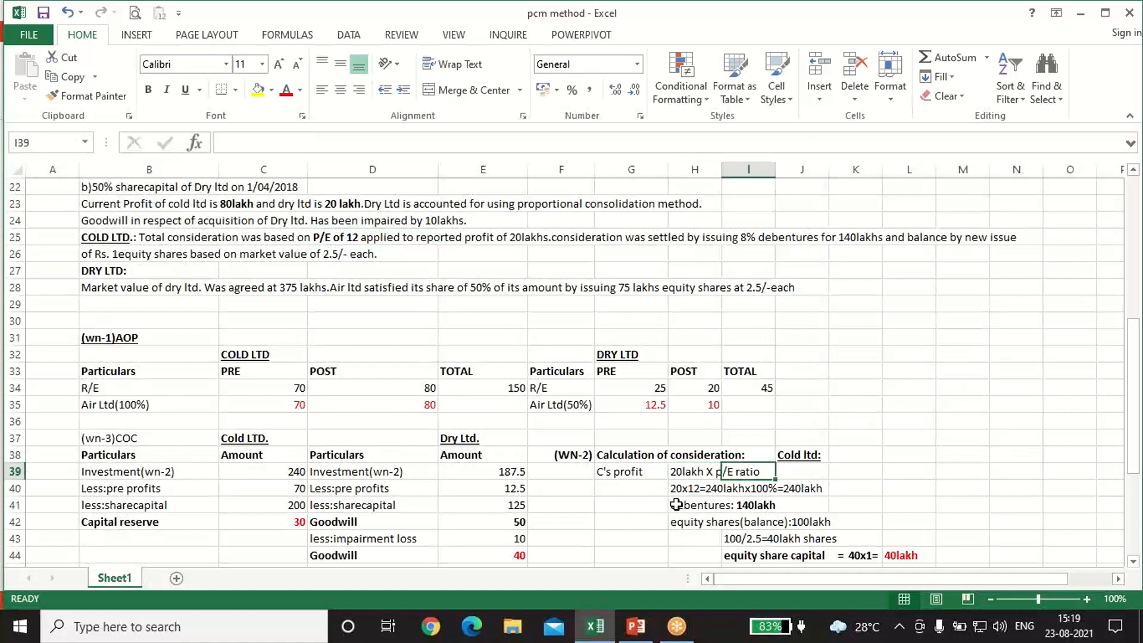
{"action": "left_click", "coordinate": [719, 488]}
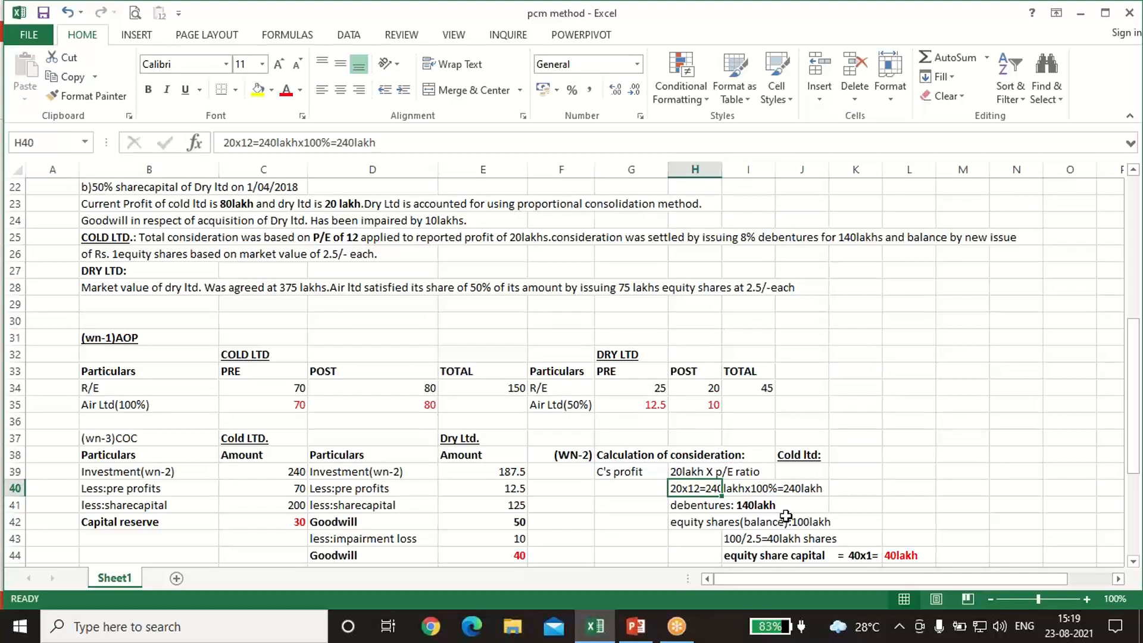
{"action": "left_click", "coordinate": [797, 487]}
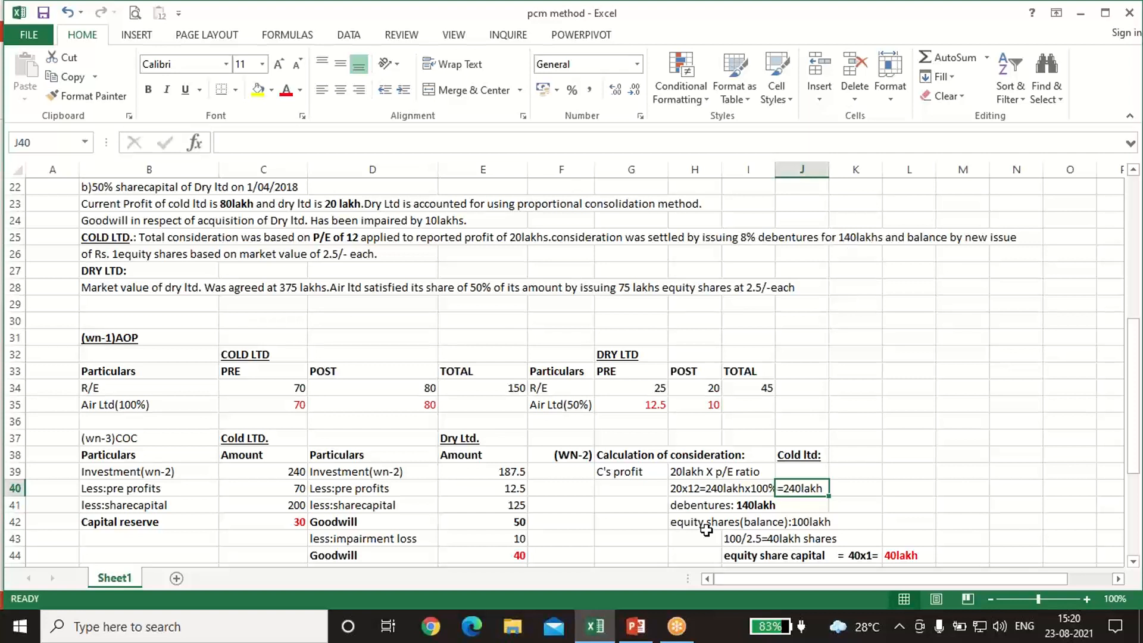
{"action": "left_click", "coordinate": [749, 506]}
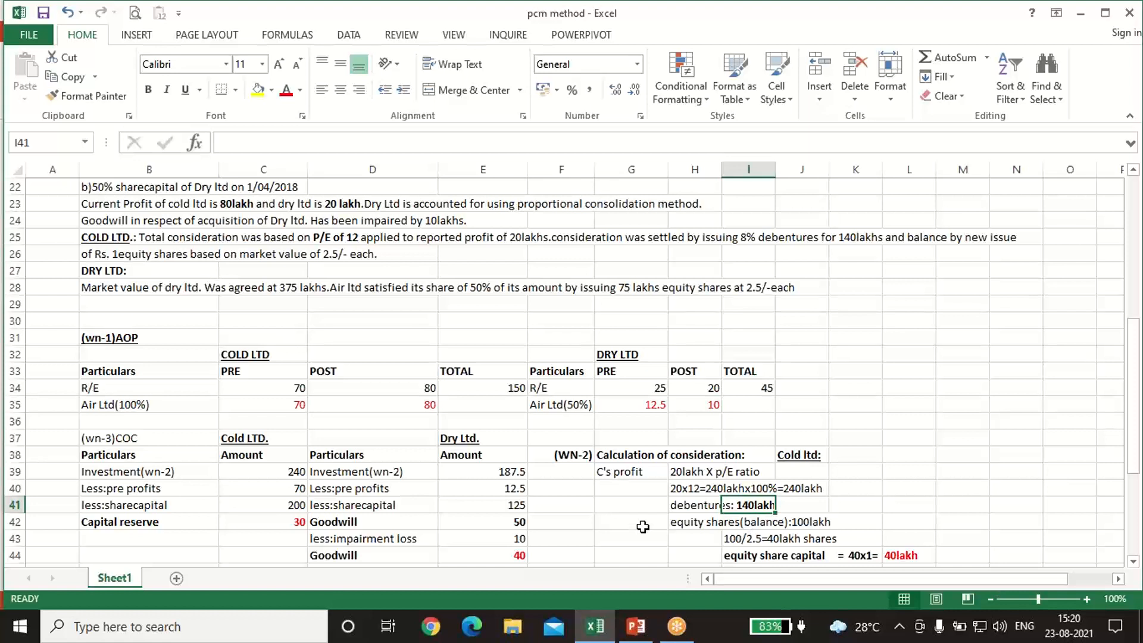
Trace the balance equity shares portion of Cold Ltd's consideration in WN-2, using the market value per share from the adjustment
{"action": "left_click", "coordinate": [696, 523]}
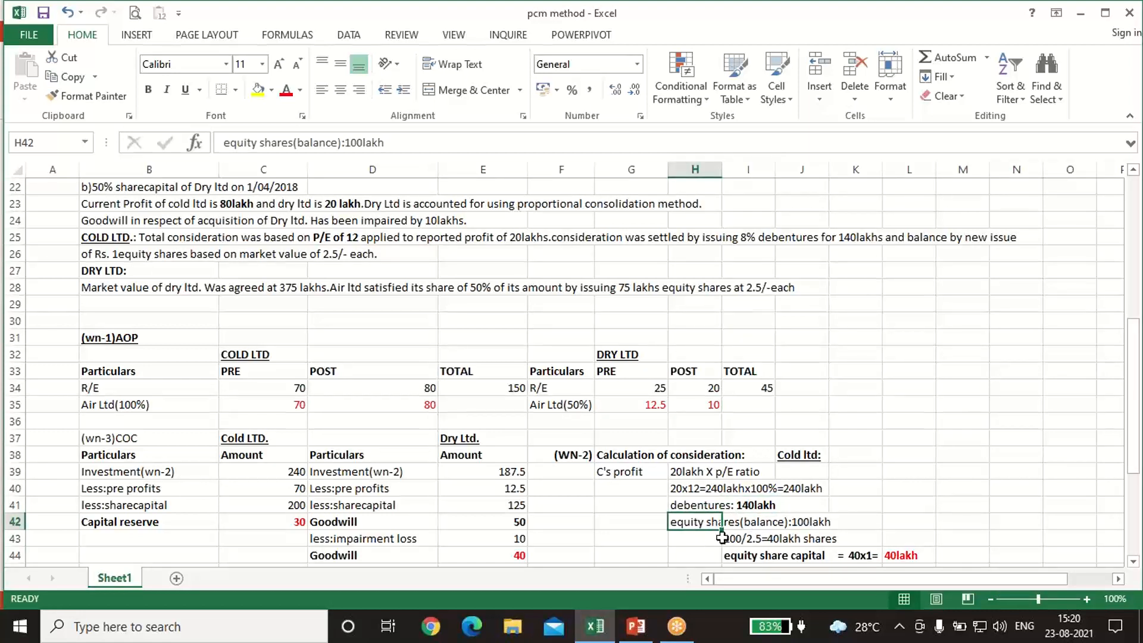
{"action": "left_click", "coordinate": [797, 521]}
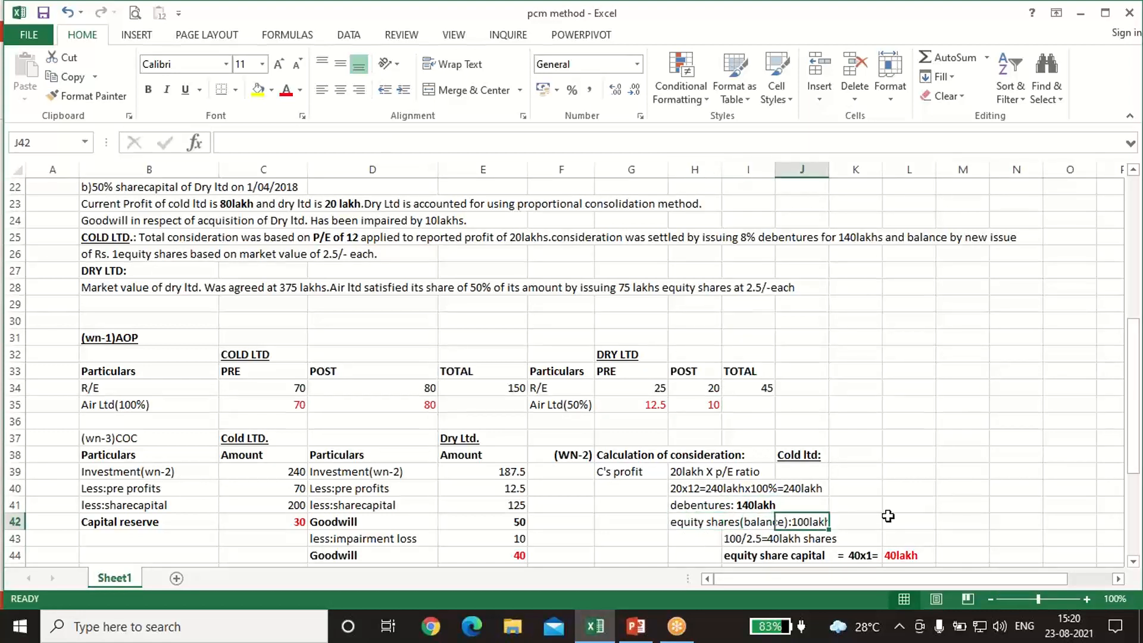
{"action": "scroll", "coordinate": [887, 516], "scroll_direction": "down", "scroll_amount": 1}
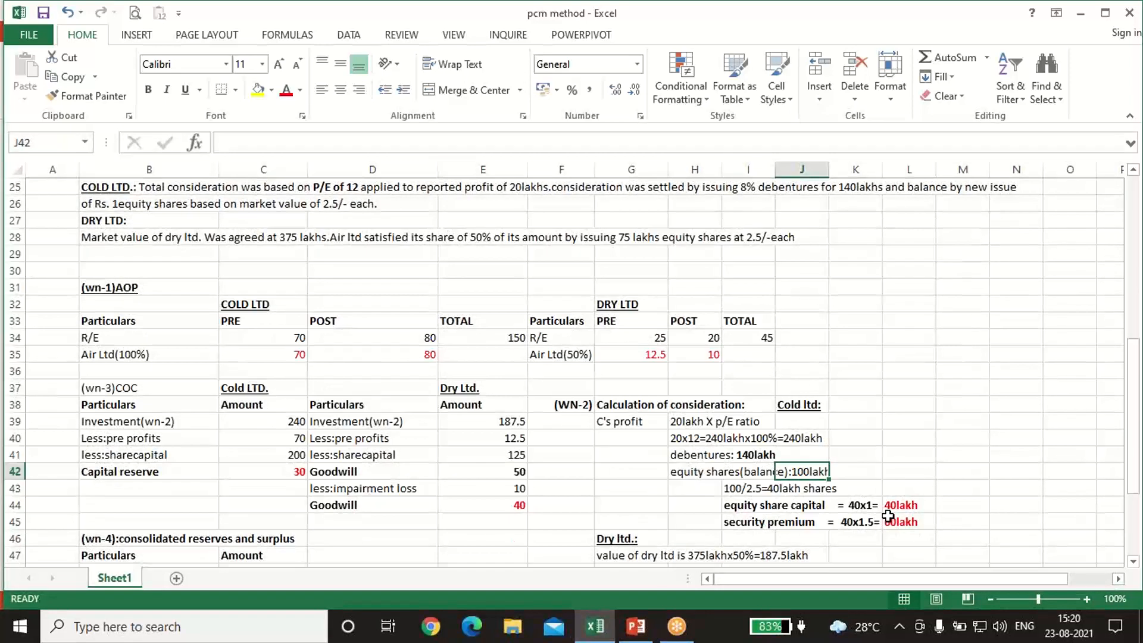
{"action": "left_click", "coordinate": [334, 205]}
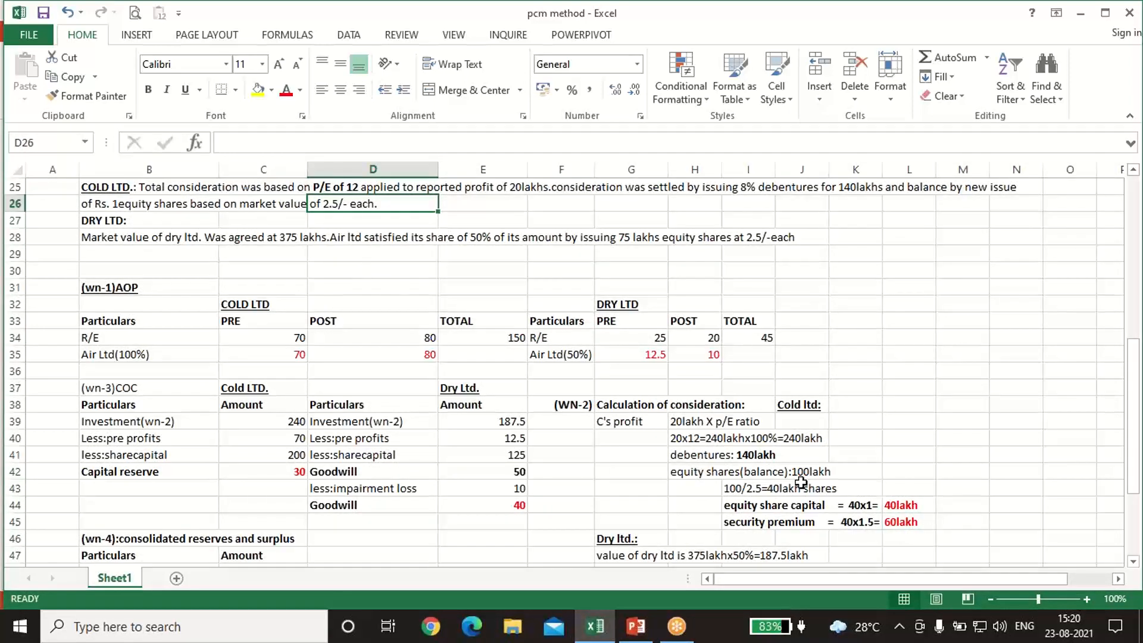
{"action": "left_click", "coordinate": [782, 485]}
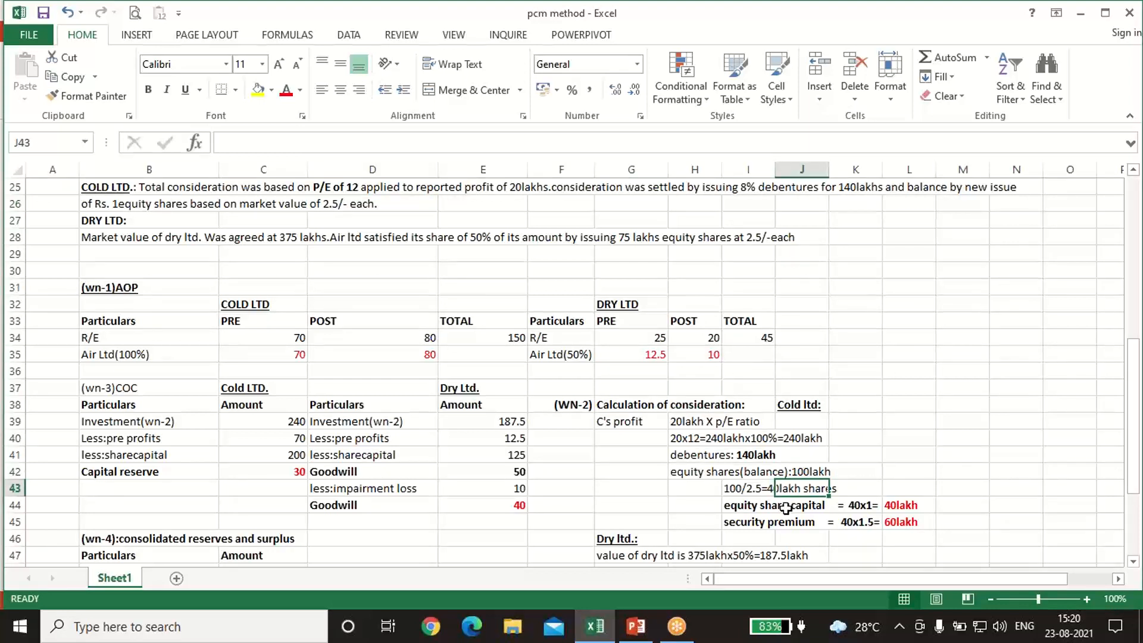
{"action": "left_click", "coordinate": [861, 488]}
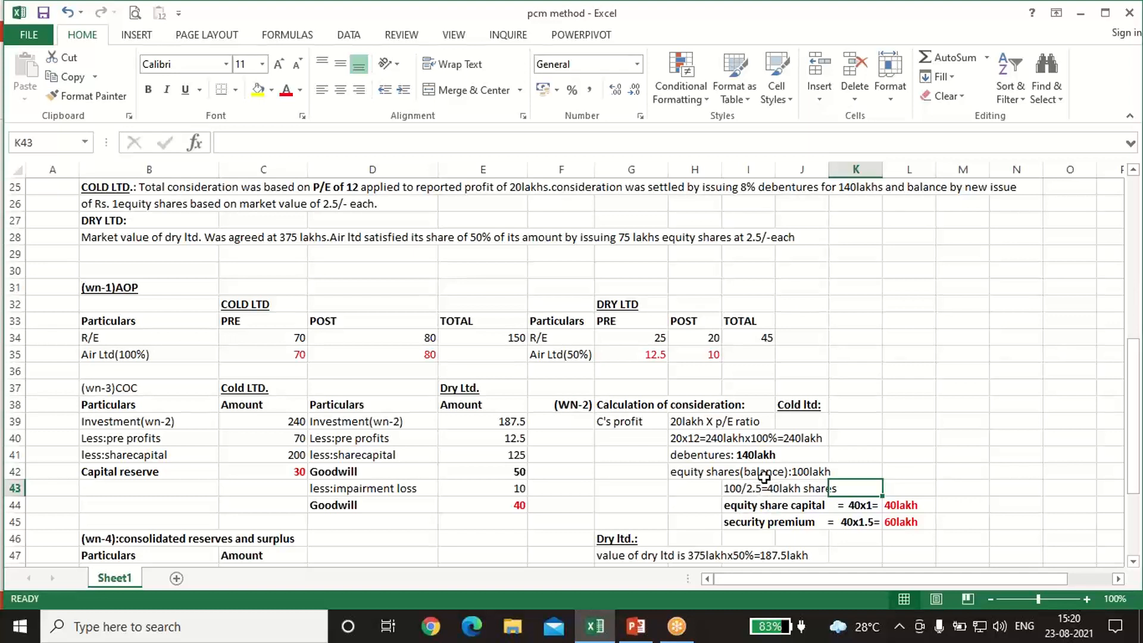
Examine how Cold Ltd's share issue splits into equity share capital and security premium, checking the face value in the balance sheet
{"action": "left_click", "coordinate": [787, 505]}
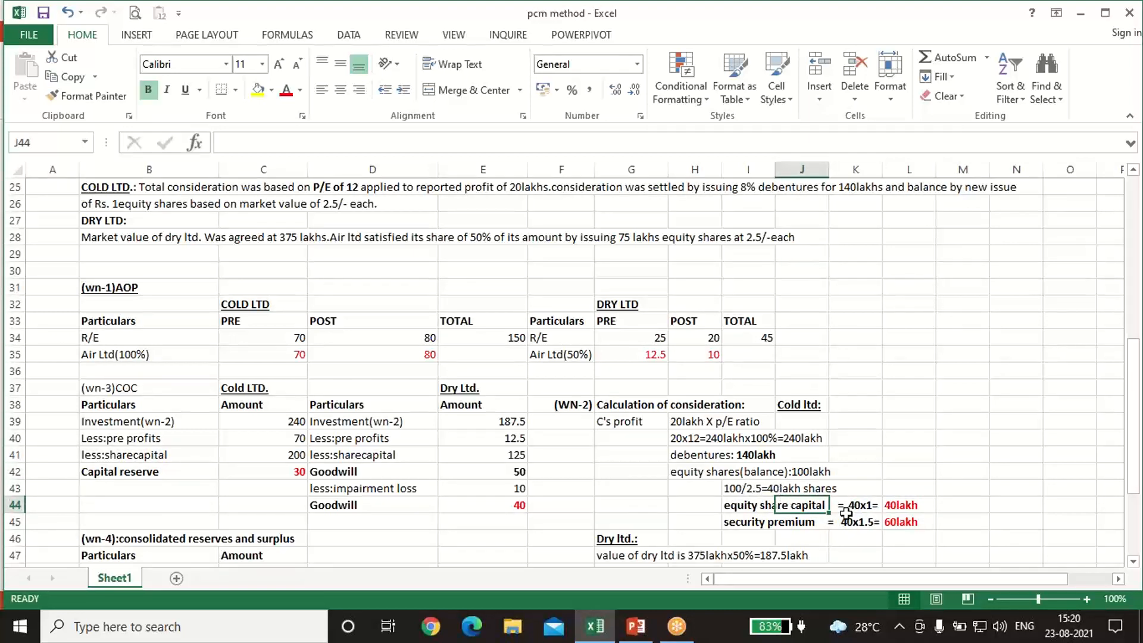
{"action": "scroll", "coordinate": [144, 428], "scroll_direction": "up", "scroll_amount": 7}
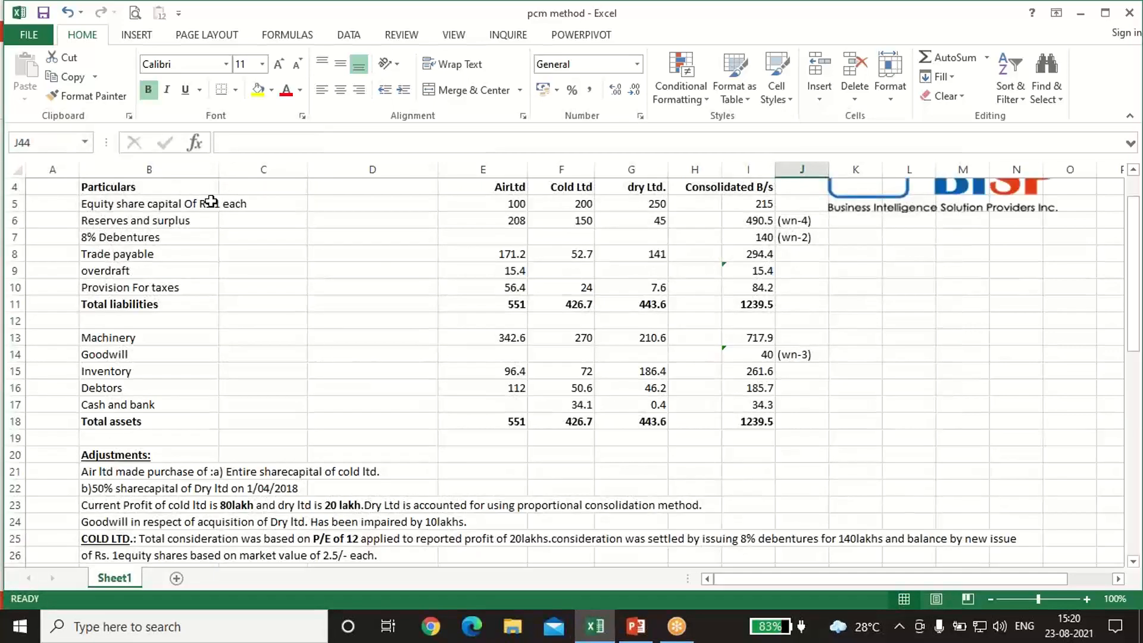
{"action": "scroll", "coordinate": [555, 485], "scroll_direction": "down", "scroll_amount": 4}
{"action": "scroll", "coordinate": [557, 483], "scroll_direction": "down", "scroll_amount": 4}
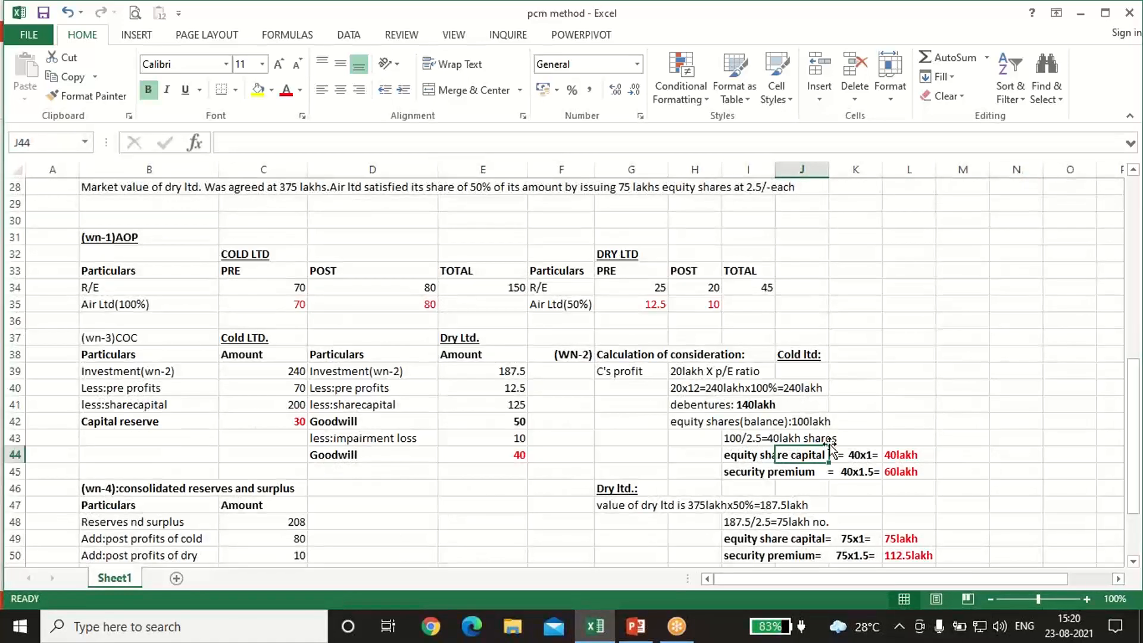
{"action": "left_click", "coordinate": [913, 456]}
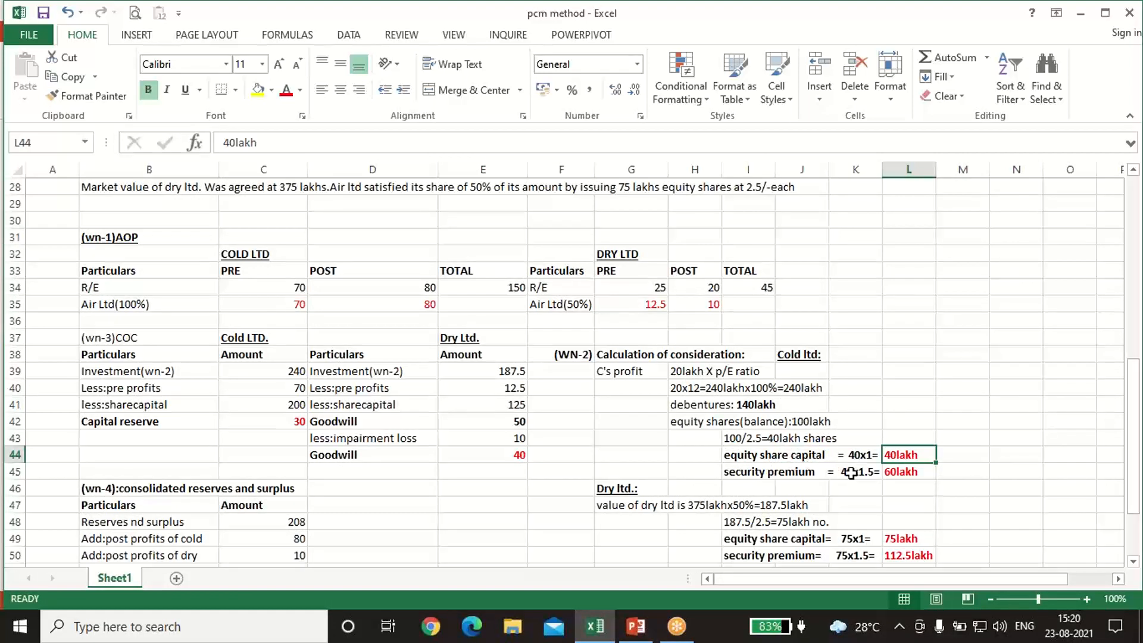
{"action": "left_click", "coordinate": [889, 471]}
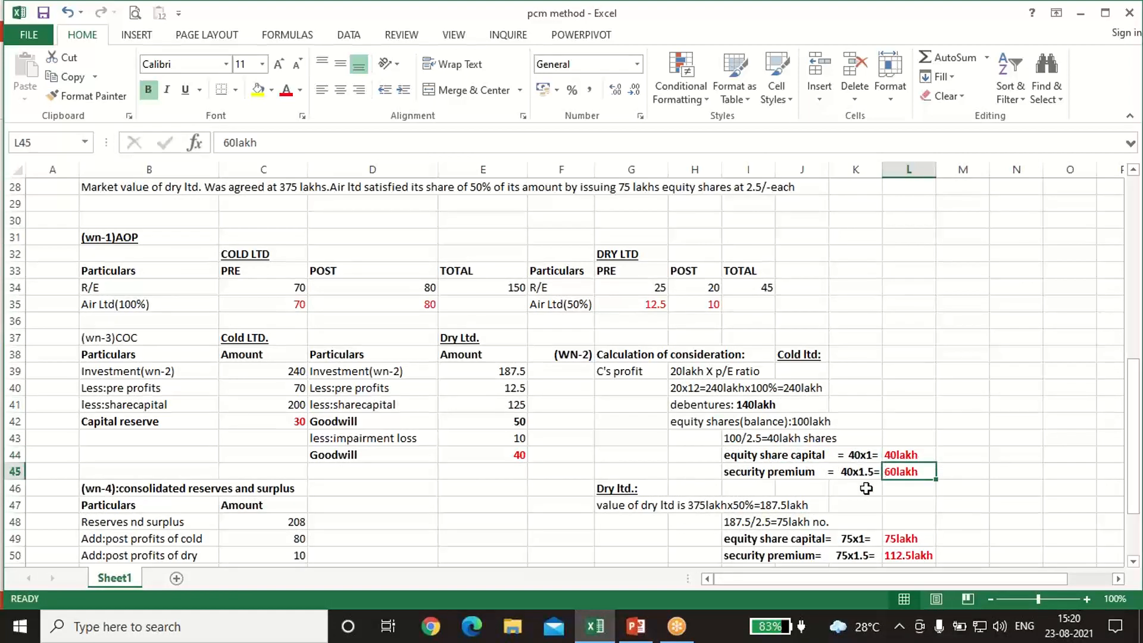
Compare the Dry Ltd adjustment with its WN-2 consideration, reading the agreed value and Air Ltd's 50% share
{"action": "left_click", "coordinate": [616, 489]}
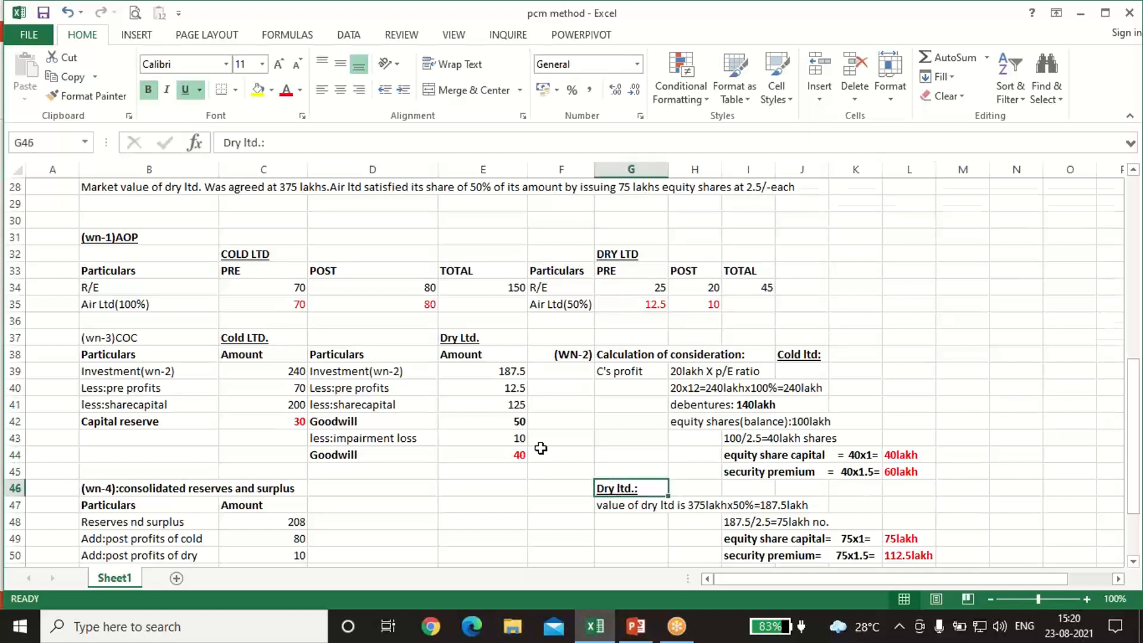
{"action": "scroll", "coordinate": [288, 421], "scroll_direction": "up", "scroll_amount": 1}
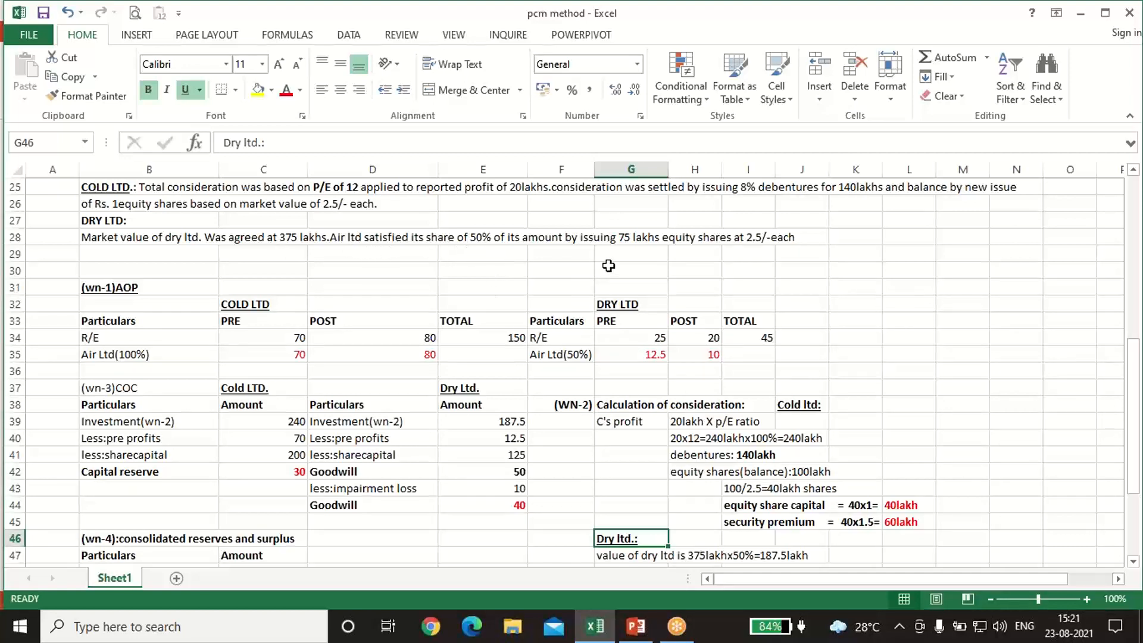
{"action": "scroll", "coordinate": [608, 266], "scroll_direction": "down", "scroll_amount": 2}
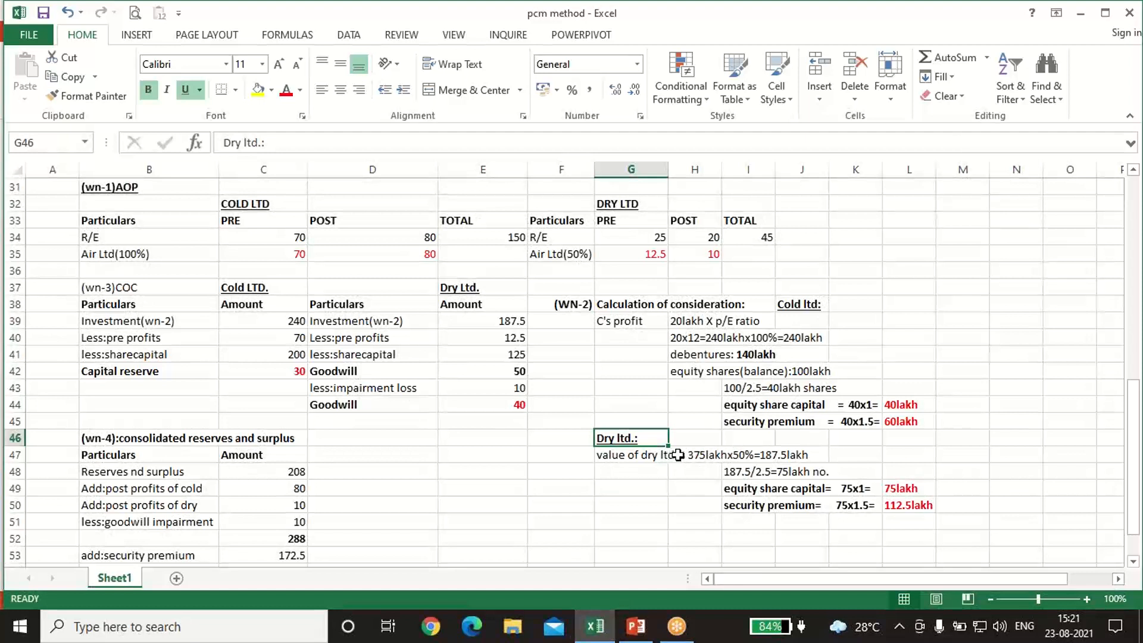
{"action": "left_click", "coordinate": [690, 454]}
{"action": "left_click", "coordinate": [745, 455]}
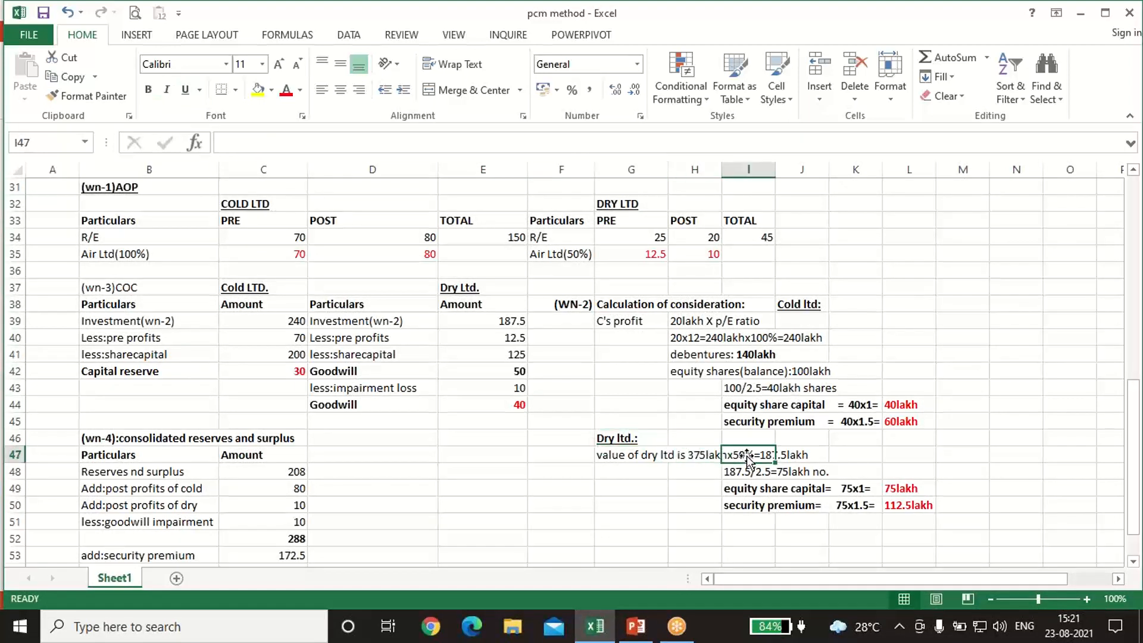
{"action": "left_click", "coordinate": [893, 453]}
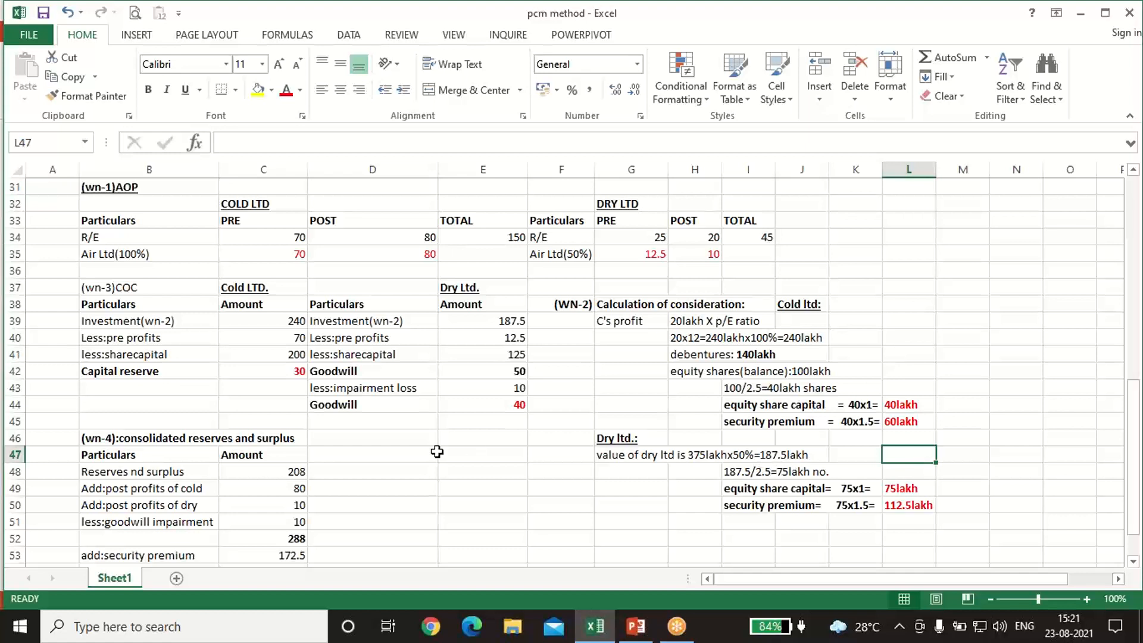
Check the number of shares calculated for Dry Ltd in WN-2 against the issue price and share quantity in the adjustment
{"action": "scroll", "coordinate": [437, 452], "scroll_direction": "up", "scroll_amount": 2}
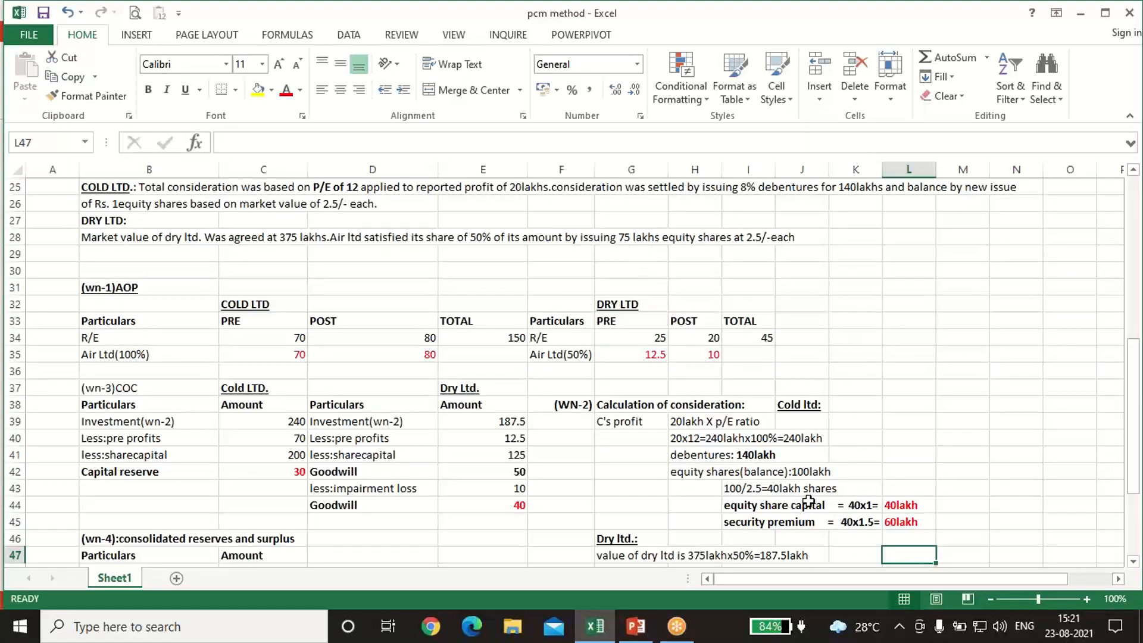
{"action": "scroll", "coordinate": [801, 505], "scroll_direction": "down", "scroll_amount": 1}
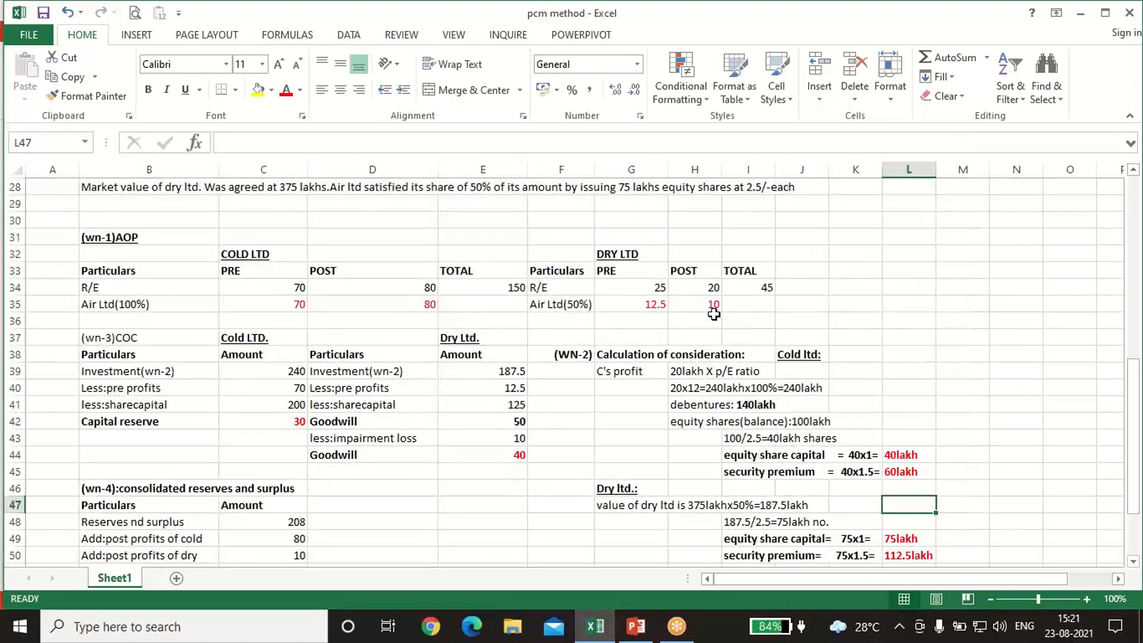
{"action": "scroll", "coordinate": [714, 314], "scroll_direction": "up", "scroll_amount": 1}
{"action": "left_click", "coordinate": [738, 237]}
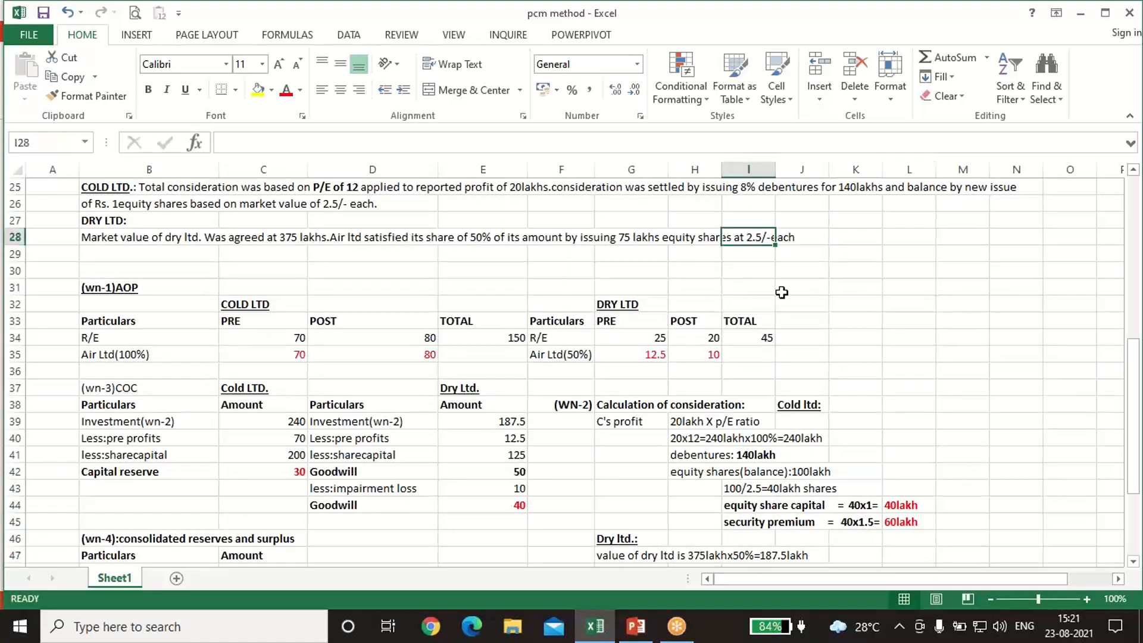
{"action": "scroll", "coordinate": [815, 448], "scroll_direction": "down", "scroll_amount": 2}
{"action": "left_click", "coordinate": [794, 469]}
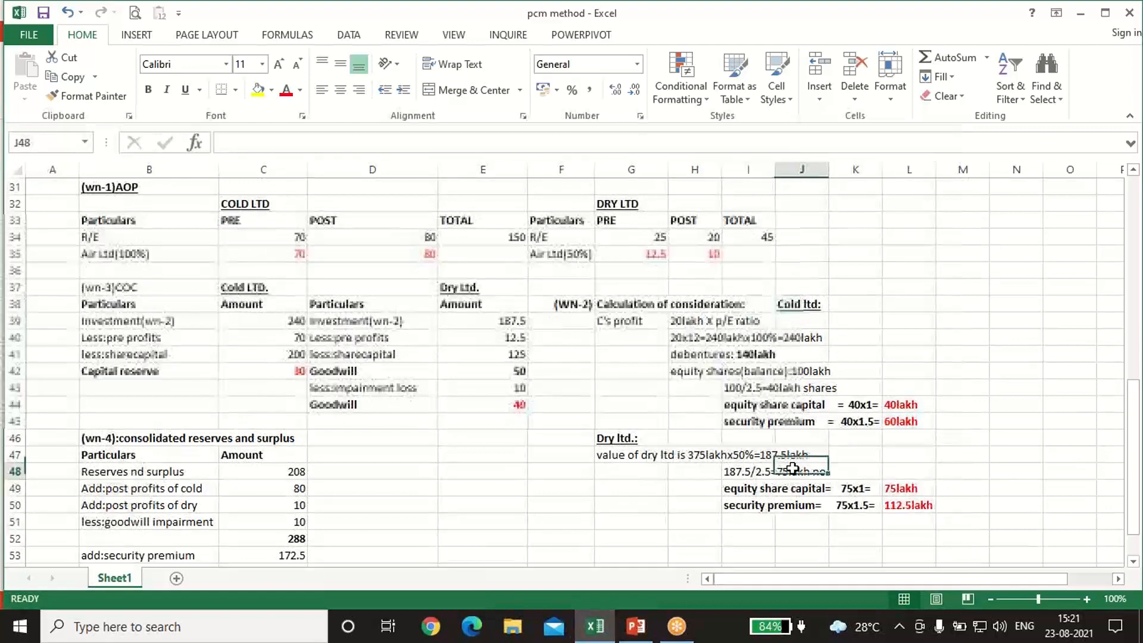
{"action": "scroll", "coordinate": [860, 441], "scroll_direction": "up", "scroll_amount": 2}
{"action": "left_click", "coordinate": [642, 235]}
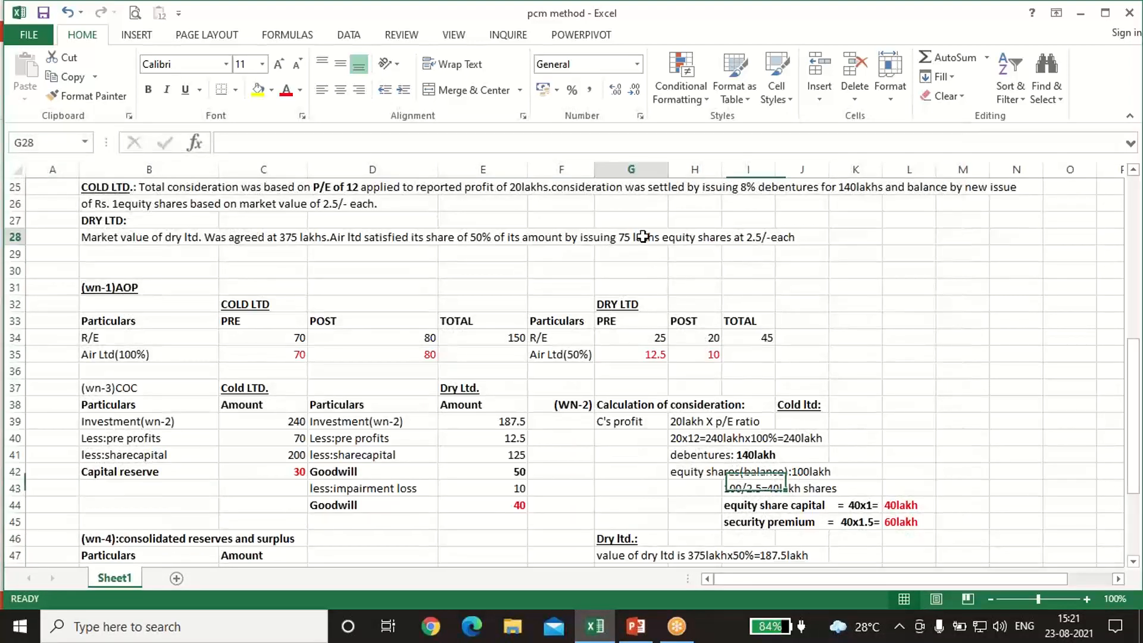
Examine the equity share capital and security premium calculations for Dry Ltd in WN-2
{"action": "scroll", "coordinate": [862, 384], "scroll_direction": "down", "scroll_amount": 3}
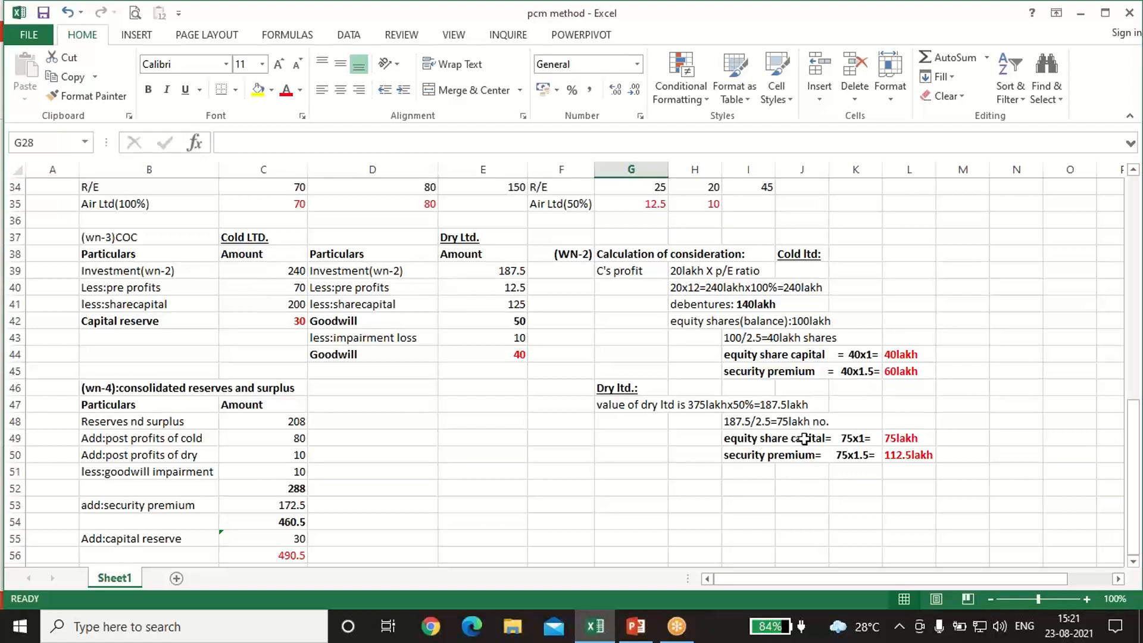
{"action": "left_click", "coordinate": [878, 439]}
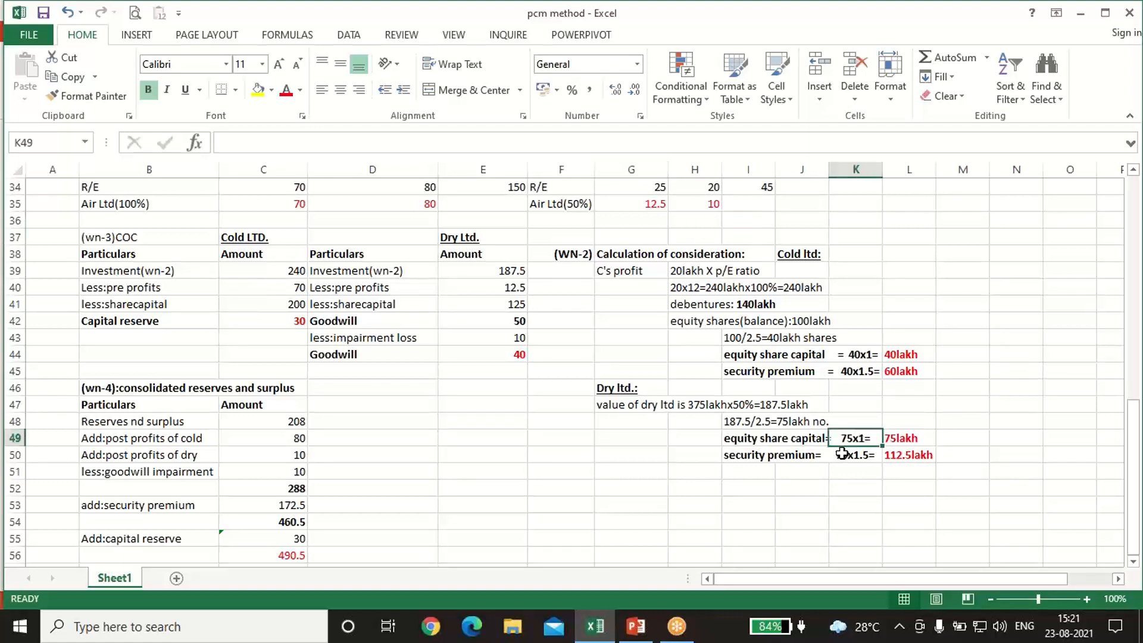
{"action": "left_click", "coordinate": [918, 438]}
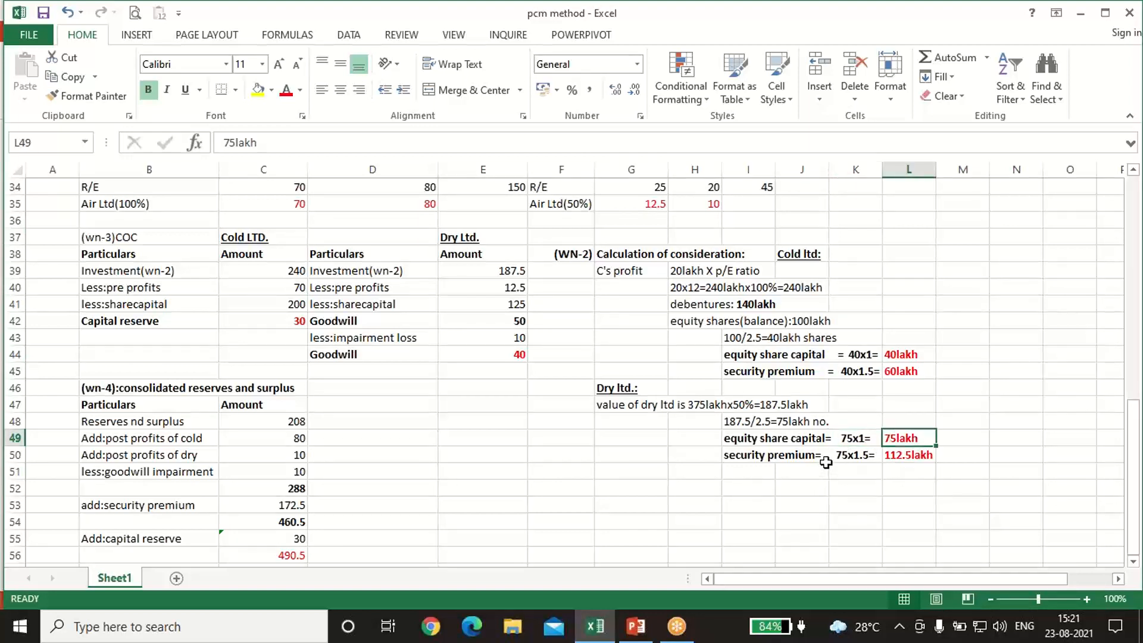
{"action": "left_click", "coordinate": [868, 455]}
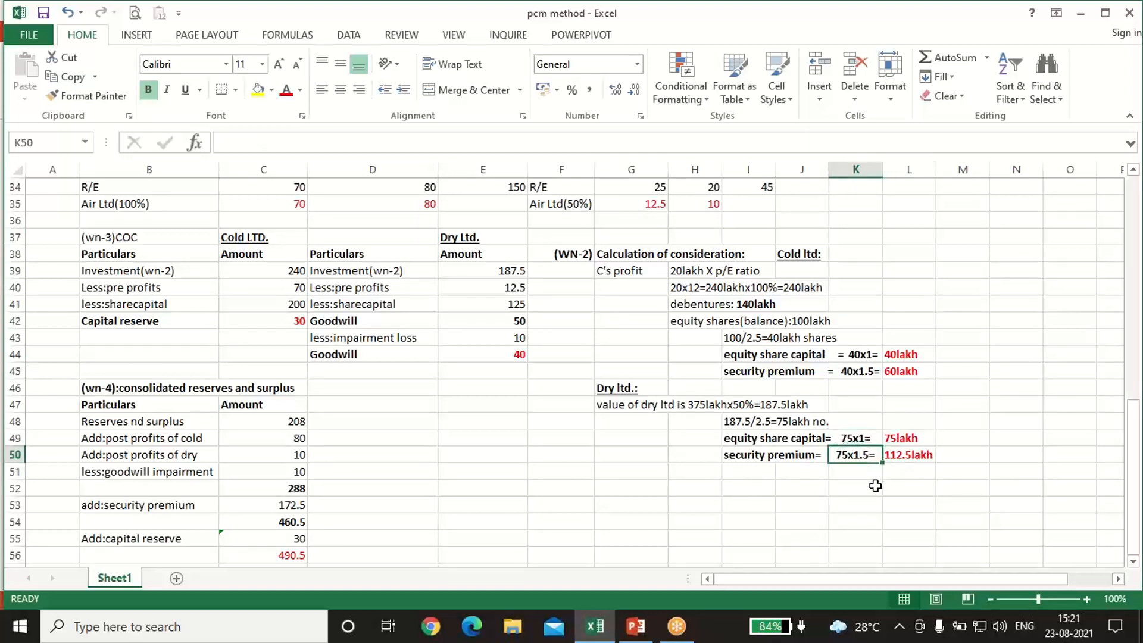
{"action": "left_click", "coordinate": [907, 458]}
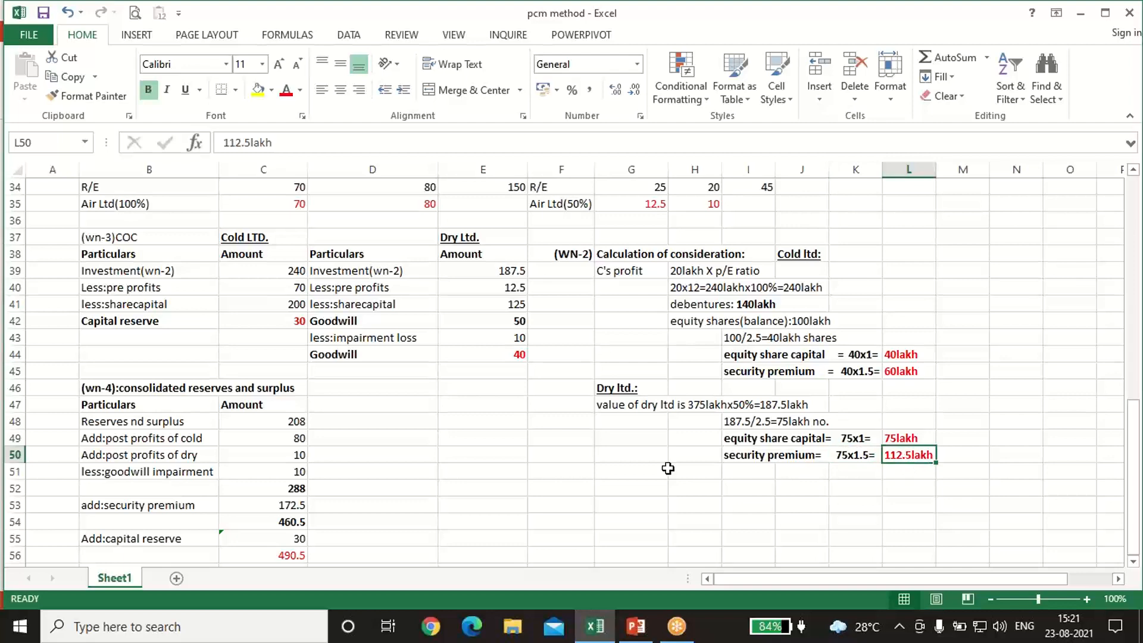
Review the WN-1 AOP layout for Cold Ltd and Dry Ltd, including Cold Ltd's pre, post and total columns
{"action": "scroll", "coordinate": [573, 463], "scroll_direction": "up", "scroll_amount": 3}
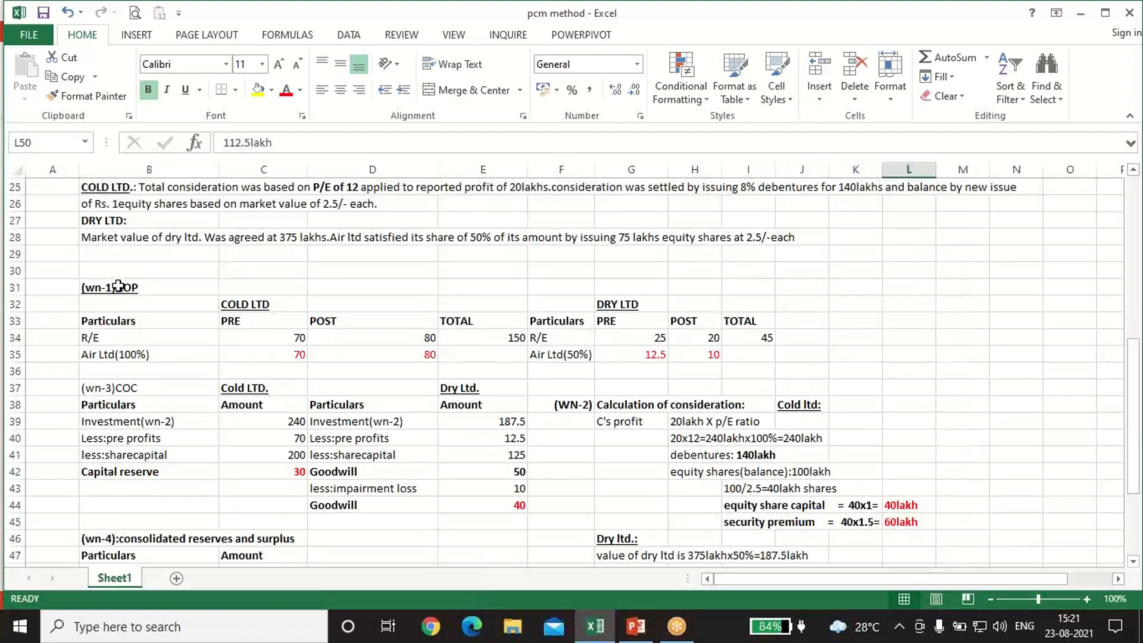
{"action": "left_click", "coordinate": [633, 304]}
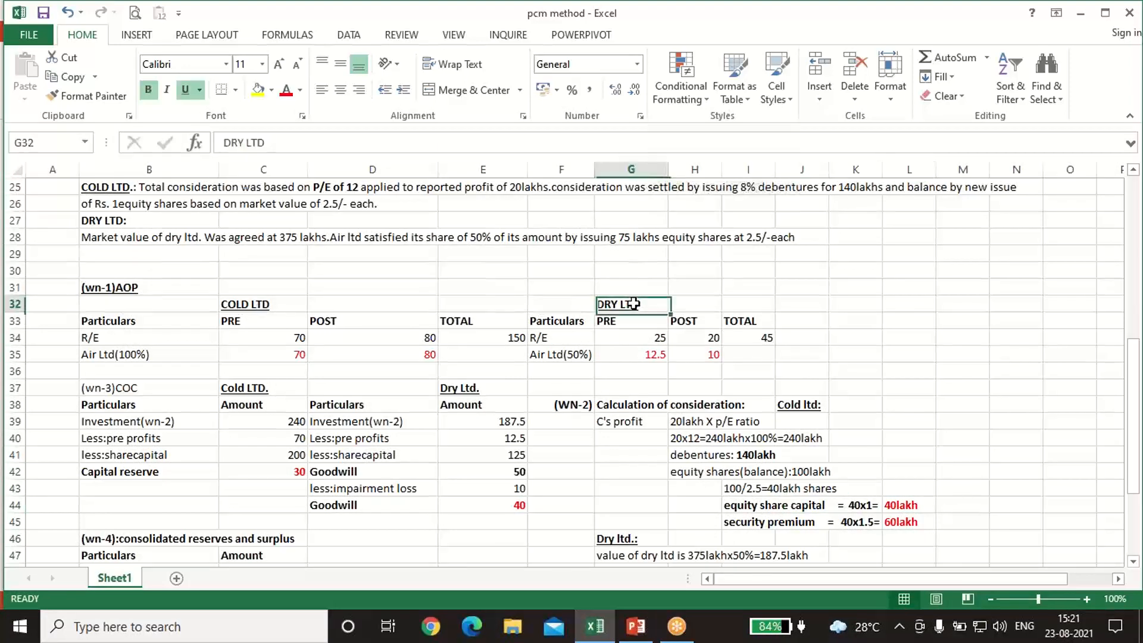
{"action": "left_click", "coordinate": [232, 305]}
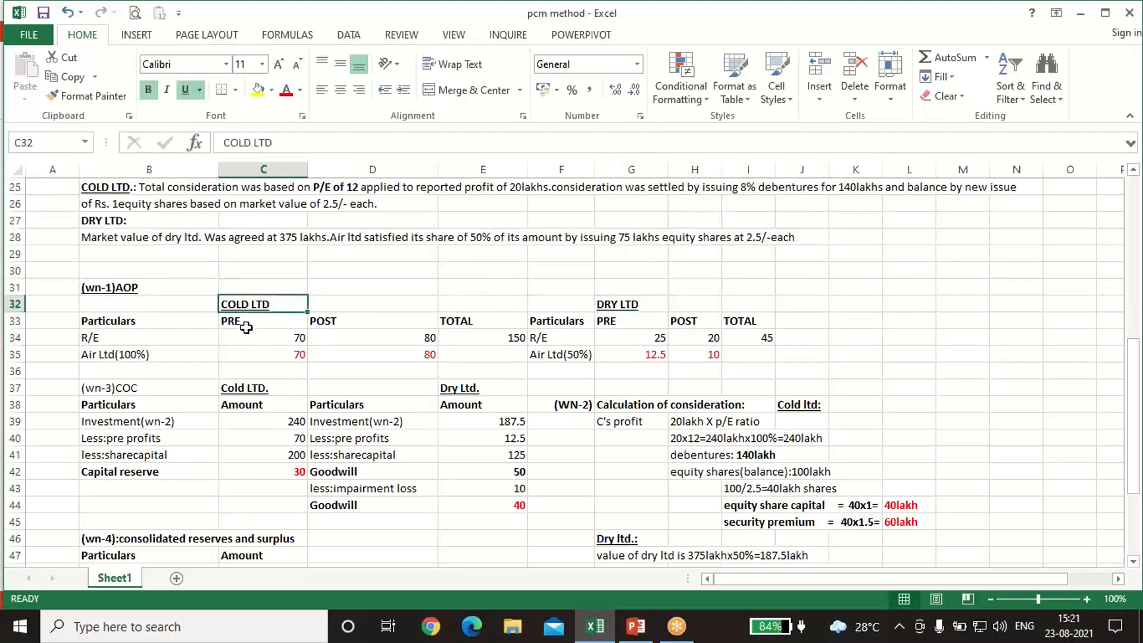
{"action": "left_click", "coordinate": [375, 324]}
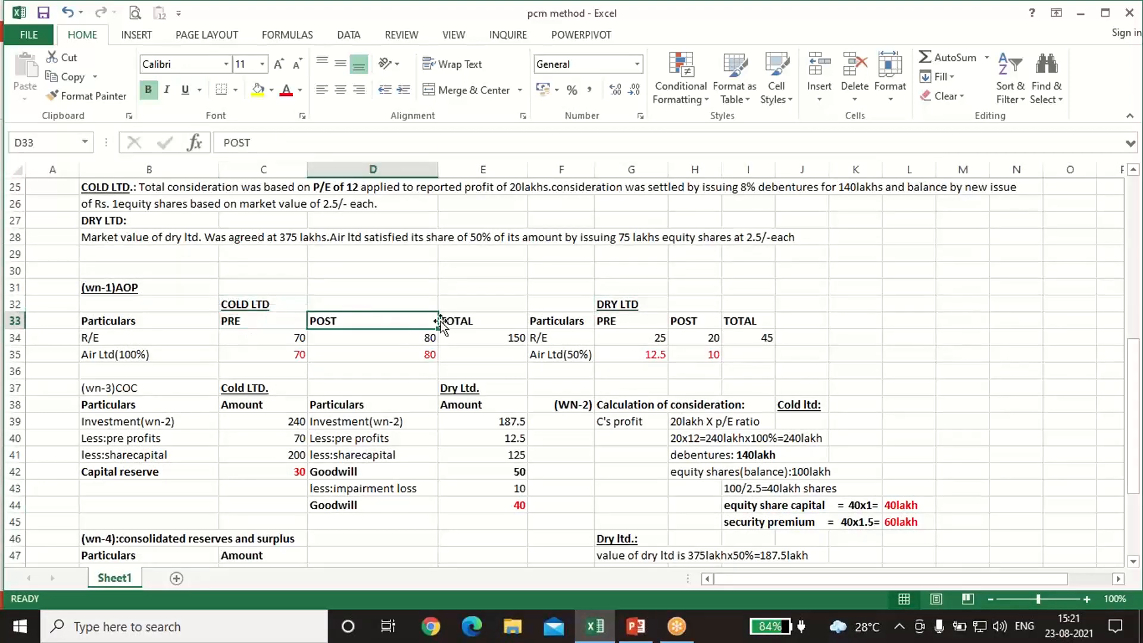
{"action": "left_click", "coordinate": [499, 325]}
Match the current profits of Cold Ltd and Dry Ltd in the adjustments to their post-acquisition R/E amounts in WN-1
{"action": "scroll", "coordinate": [244, 327], "scroll_direction": "up", "scroll_amount": 2}
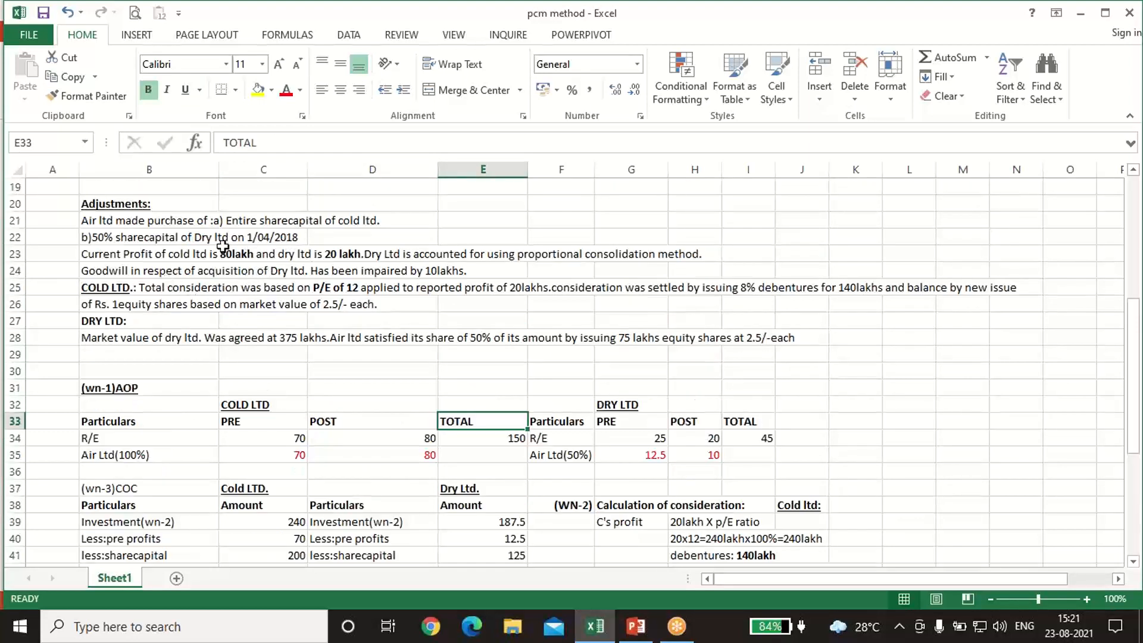
{"action": "left_click", "coordinate": [241, 255]}
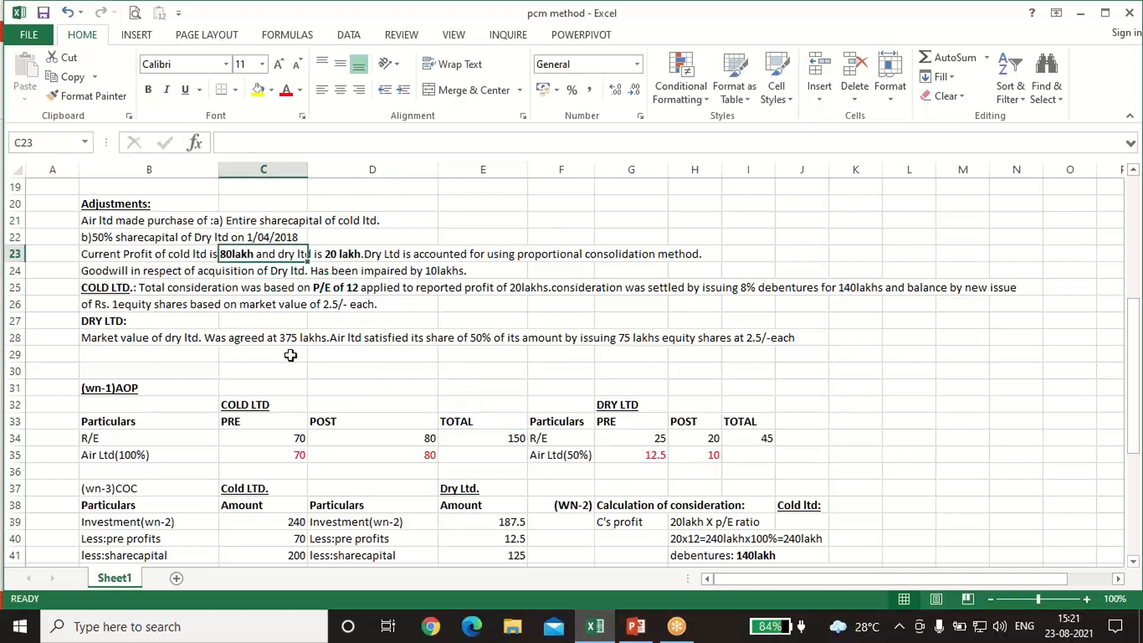
{"action": "left_click", "coordinate": [369, 437]}
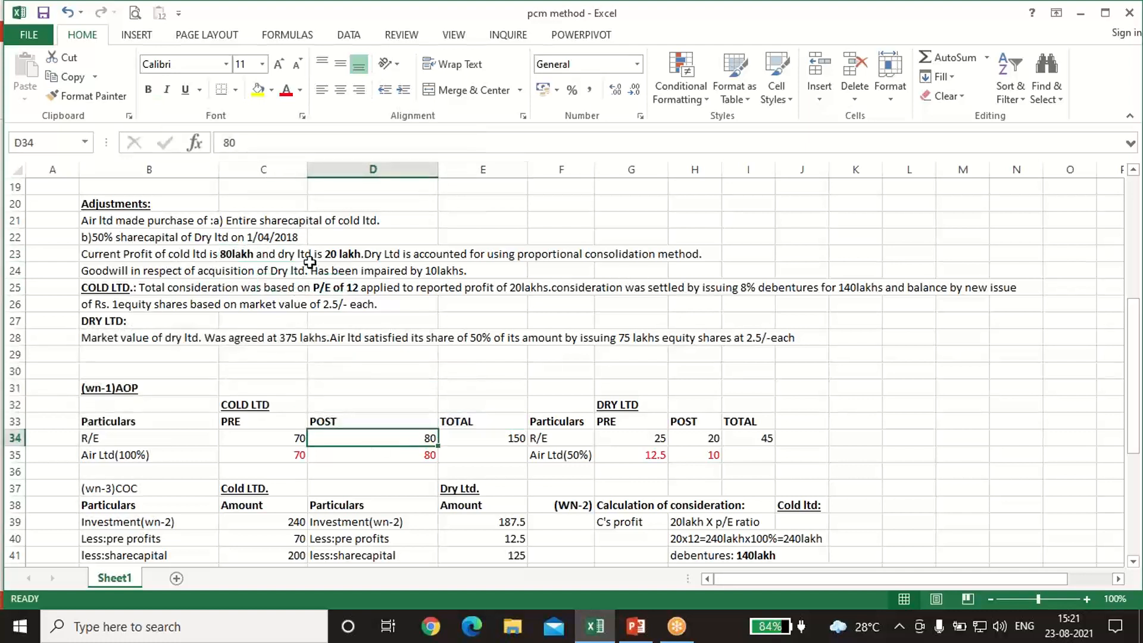
{"action": "left_click", "coordinate": [338, 255]}
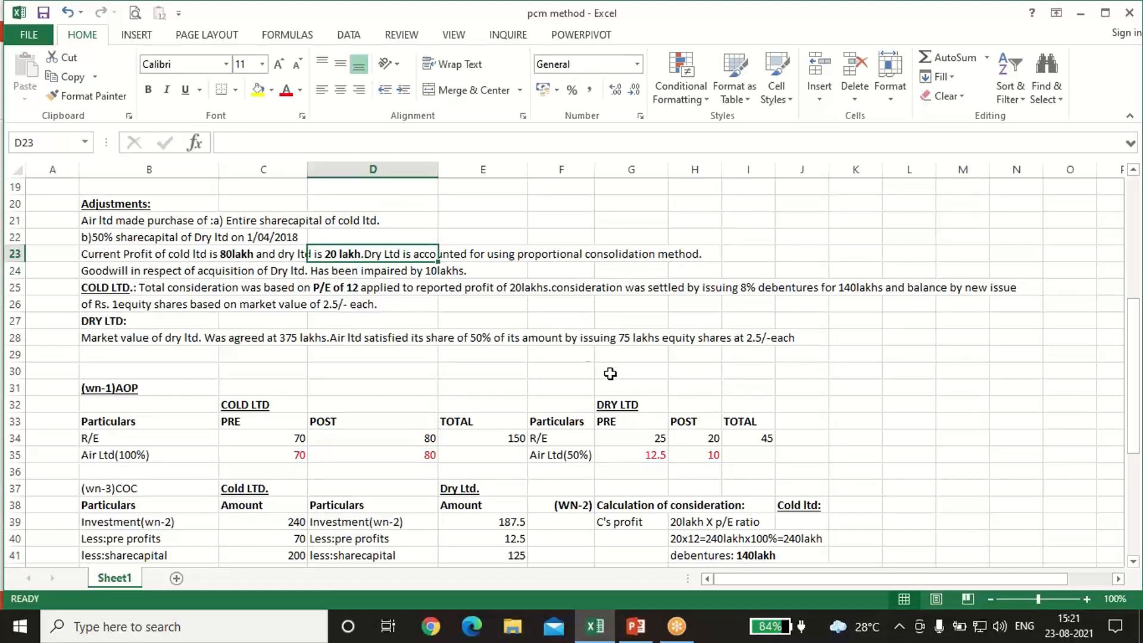
{"action": "left_click", "coordinate": [702, 439]}
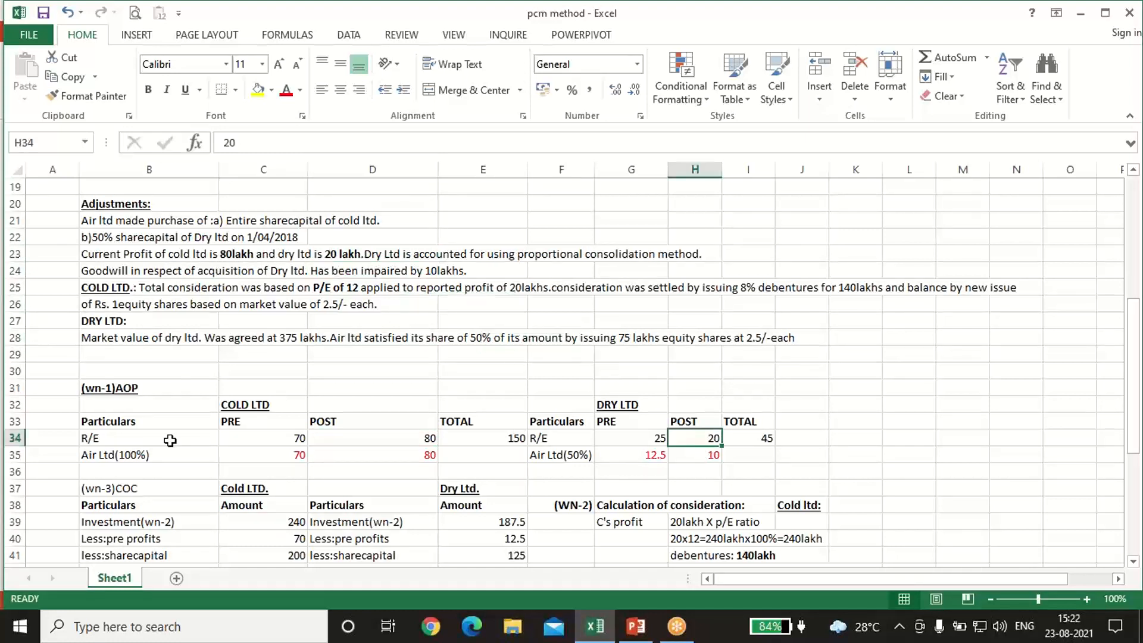
Compare the R/E totals of Cold Ltd and Dry Ltd in WN-1 with their reserves and surplus in the balance sheet
{"action": "left_click", "coordinate": [476, 439]}
{"action": "scroll", "coordinate": [360, 438], "scroll_direction": "up", "scroll_amount": 2}
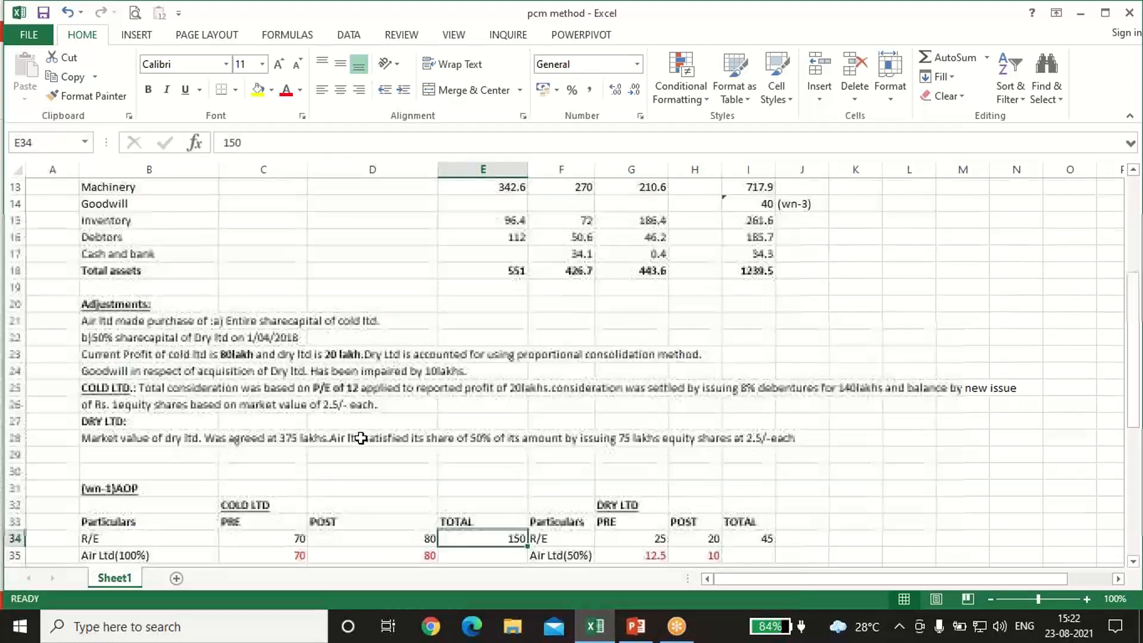
{"action": "scroll", "coordinate": [361, 438], "scroll_direction": "up", "scroll_amount": 4}
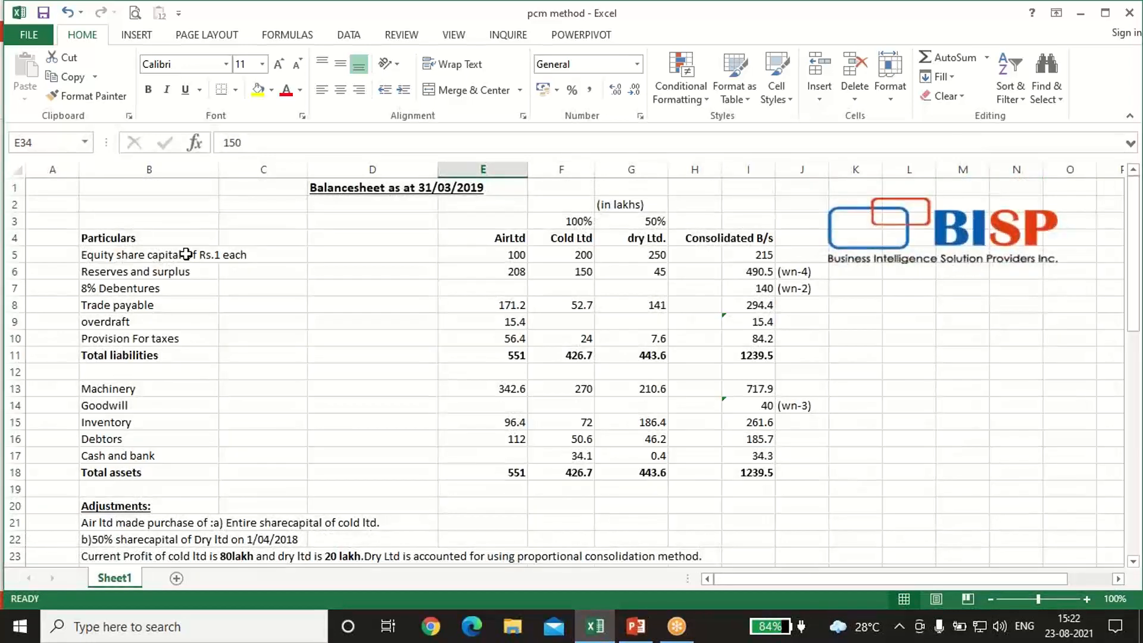
{"action": "left_click", "coordinate": [564, 271]}
{"action": "left_click", "coordinate": [640, 272]}
{"action": "scroll", "coordinate": [615, 326], "scroll_direction": "down", "scroll_amount": 3}
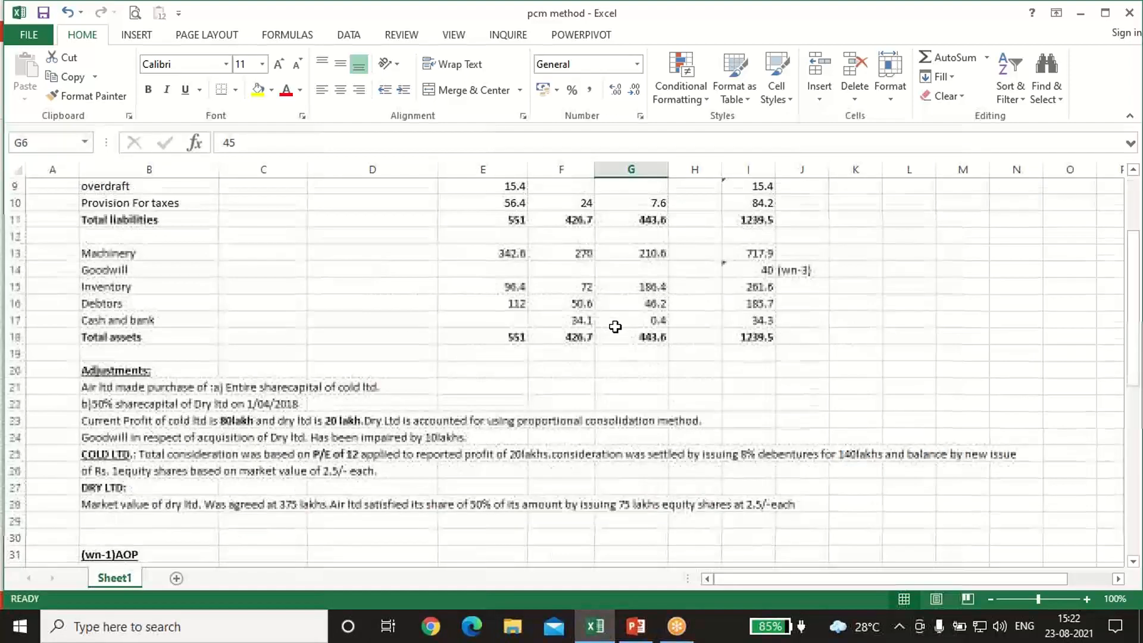
{"action": "scroll", "coordinate": [615, 326], "scroll_direction": "down", "scroll_amount": 3}
{"action": "left_click", "coordinate": [483, 438]}
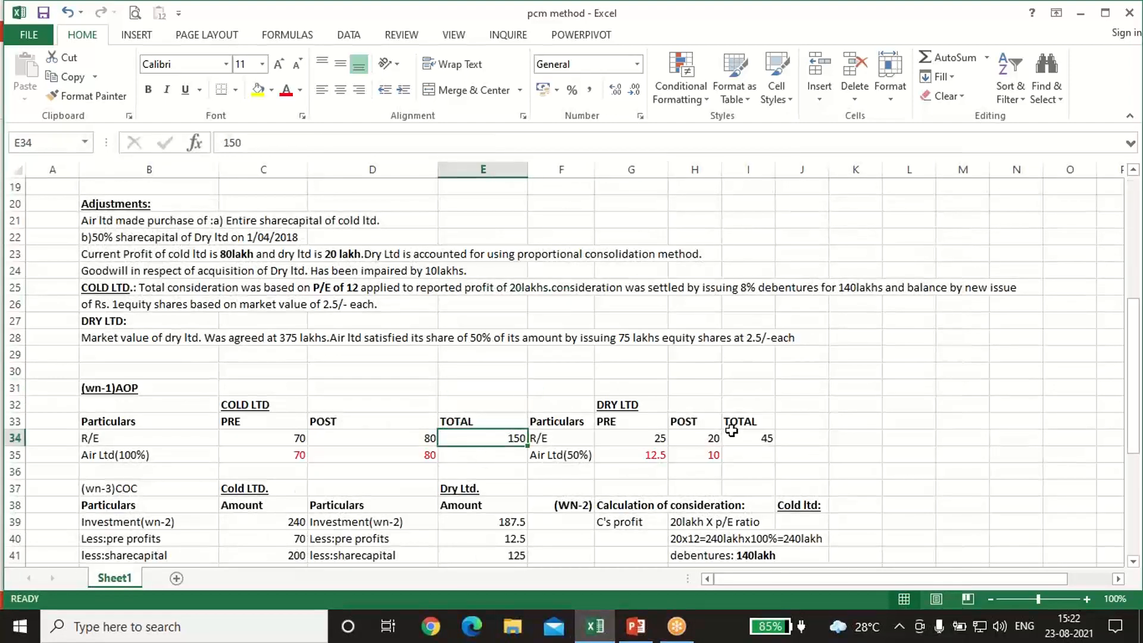
{"action": "left_click", "coordinate": [751, 436]}
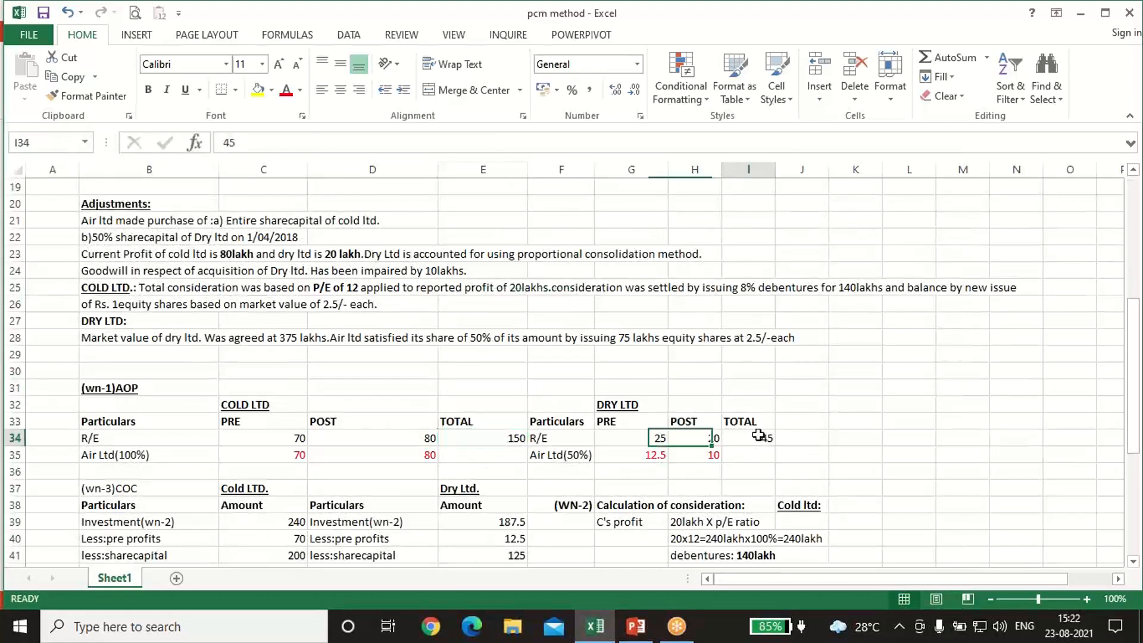
Trace how the pre-acquisition R/E of Cold Ltd and Dry Ltd in WN-1 derives from their total and post amounts
{"action": "left_click", "coordinate": [475, 441]}
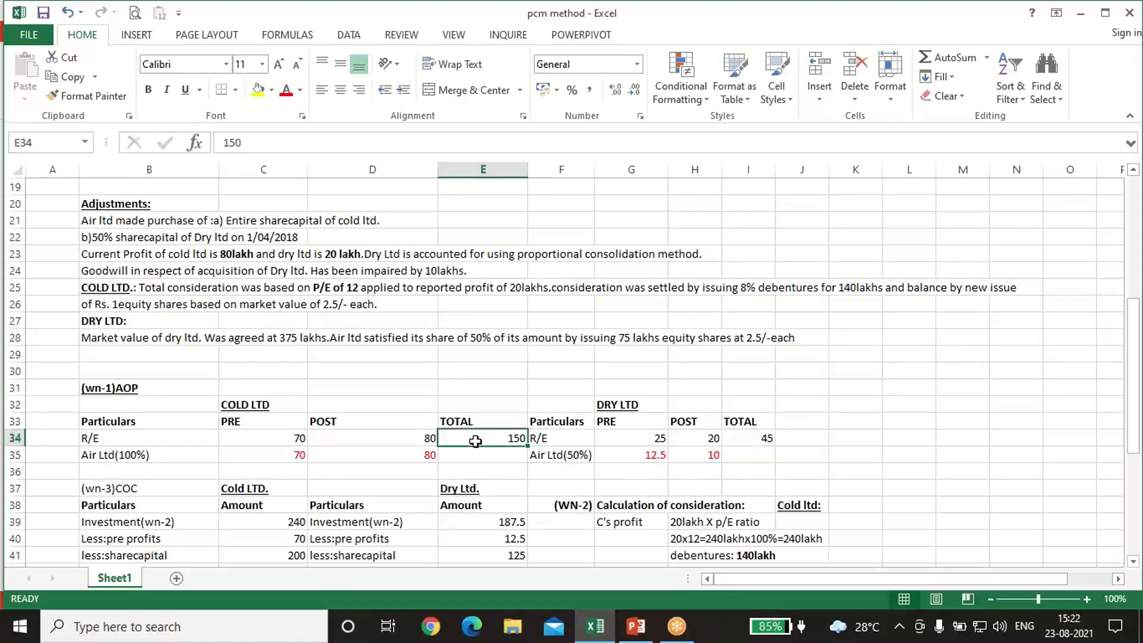
{"action": "left_click", "coordinate": [416, 438]}
{"action": "left_click", "coordinate": [291, 438]}
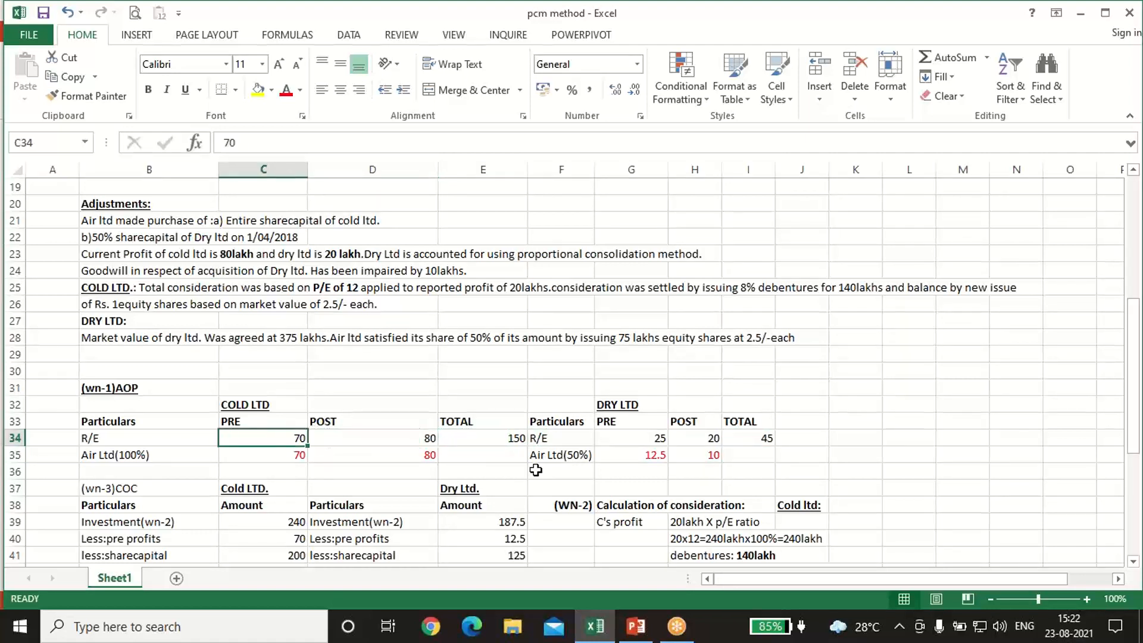
{"action": "left_click", "coordinate": [763, 441]}
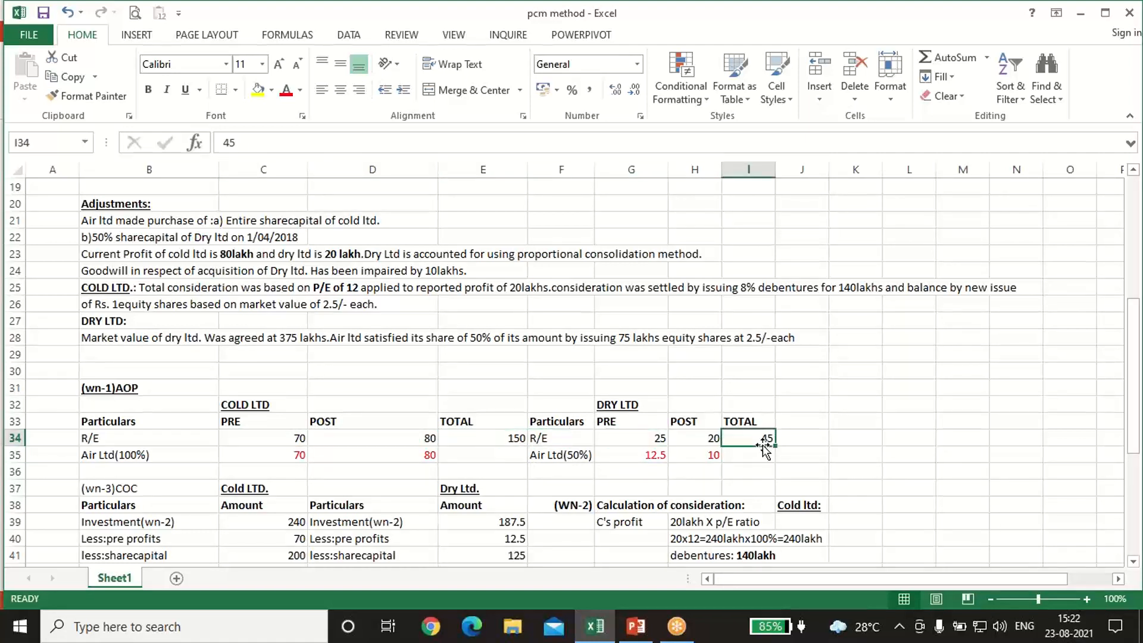
{"action": "left_click", "coordinate": [690, 435]}
{"action": "left_click", "coordinate": [647, 438]}
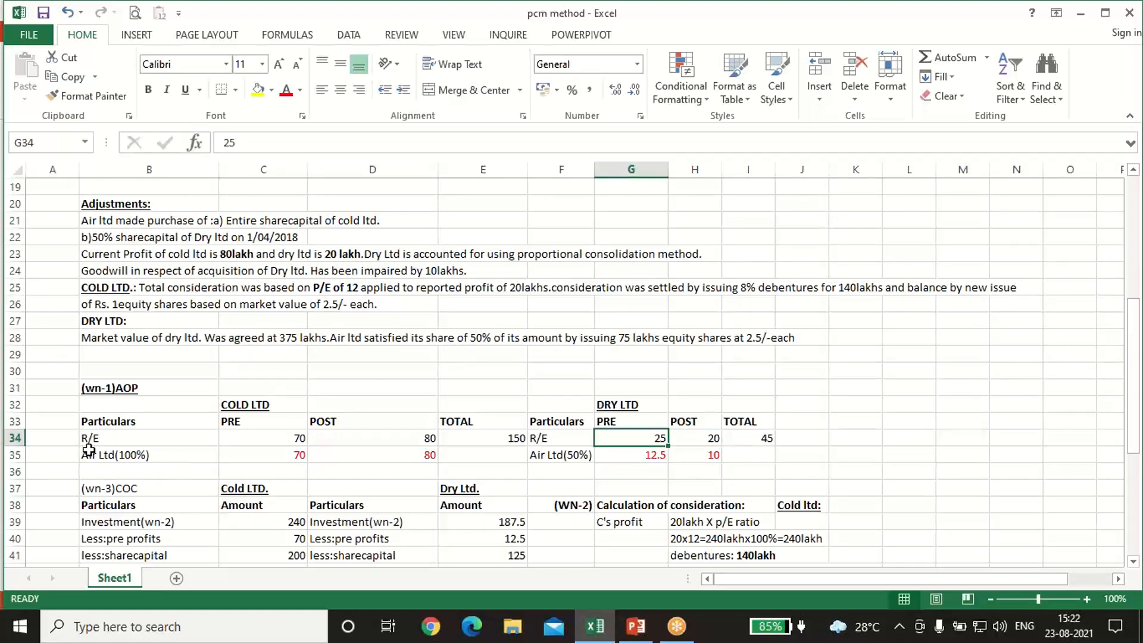
Examine Air Ltd's 100% share of Cold Ltd's and 50% share of Dry Ltd's pre and post profits in WN-1
{"action": "left_click", "coordinate": [123, 457]}
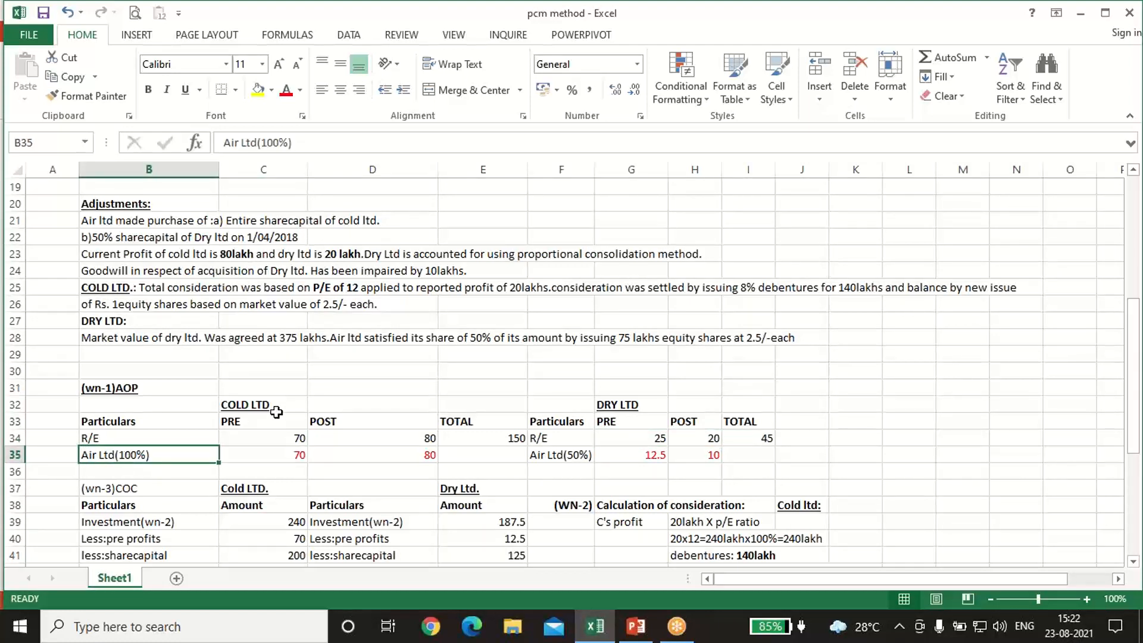
{"action": "left_click", "coordinate": [281, 455]}
{"action": "left_click", "coordinate": [429, 457]}
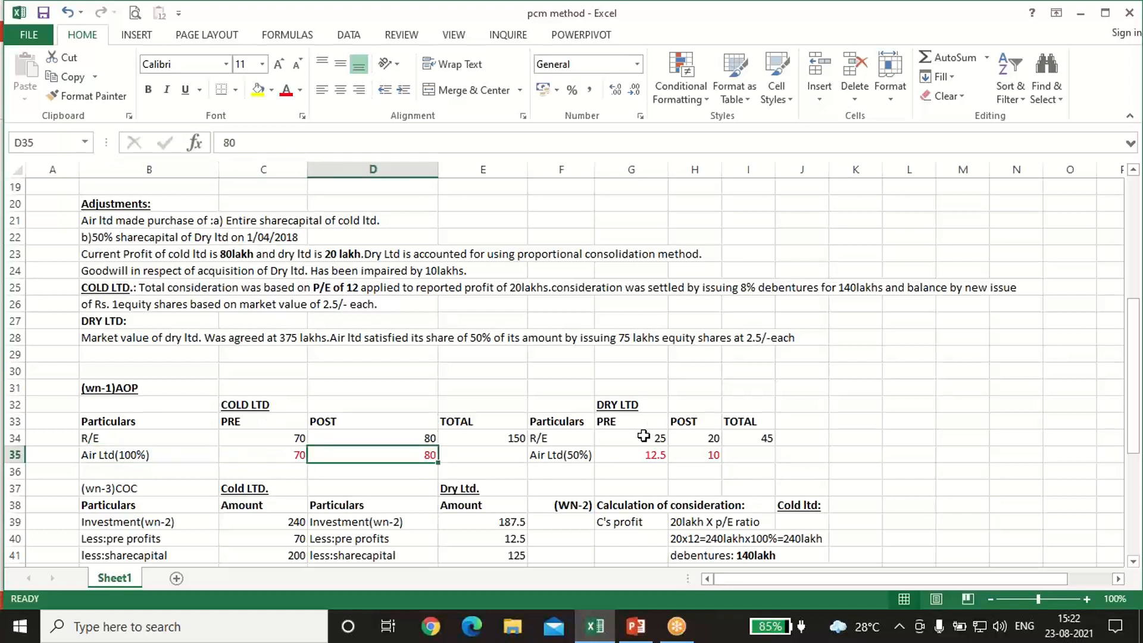
{"action": "left_click", "coordinate": [568, 454]}
{"action": "left_click", "coordinate": [647, 454]}
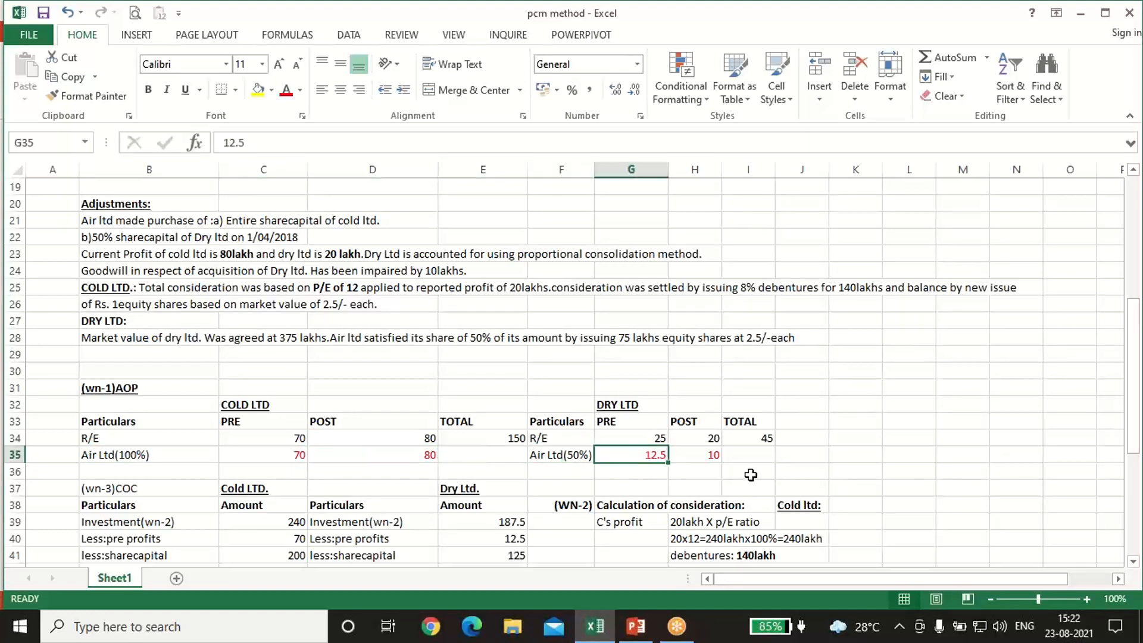
{"action": "left_click", "coordinate": [704, 455]}
Review the WN-3 COC layout with its Cold Ltd and Dry Ltd sections
{"action": "scroll", "coordinate": [867, 462], "scroll_direction": "down", "scroll_amount": 2}
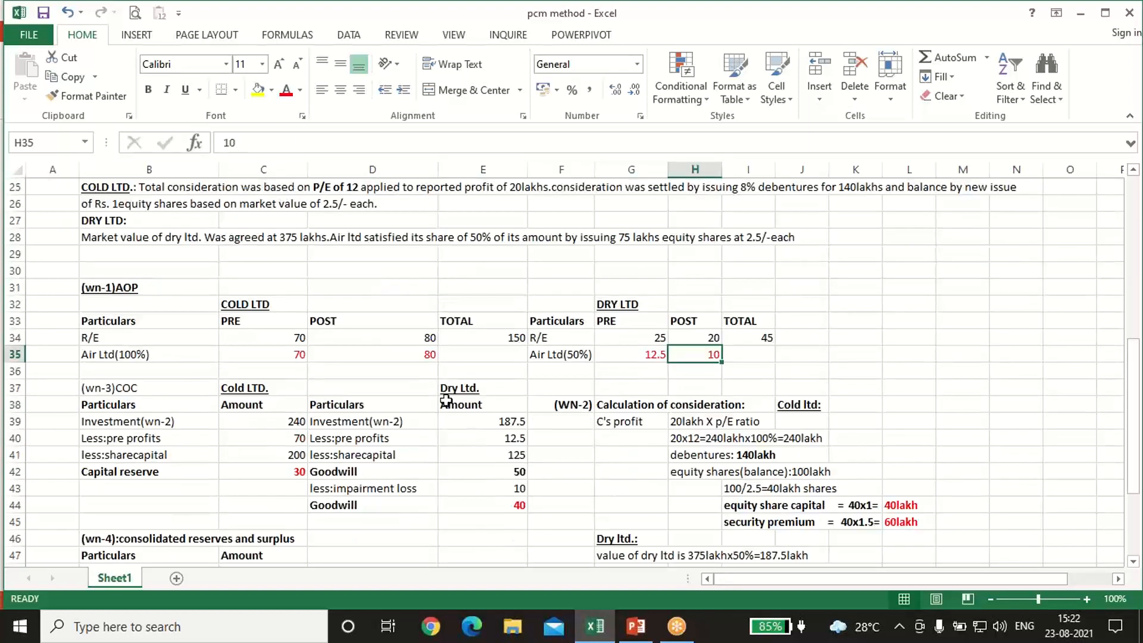
{"action": "left_click", "coordinate": [128, 387]}
{"action": "left_click", "coordinate": [245, 387]}
{"action": "left_click", "coordinate": [464, 385]}
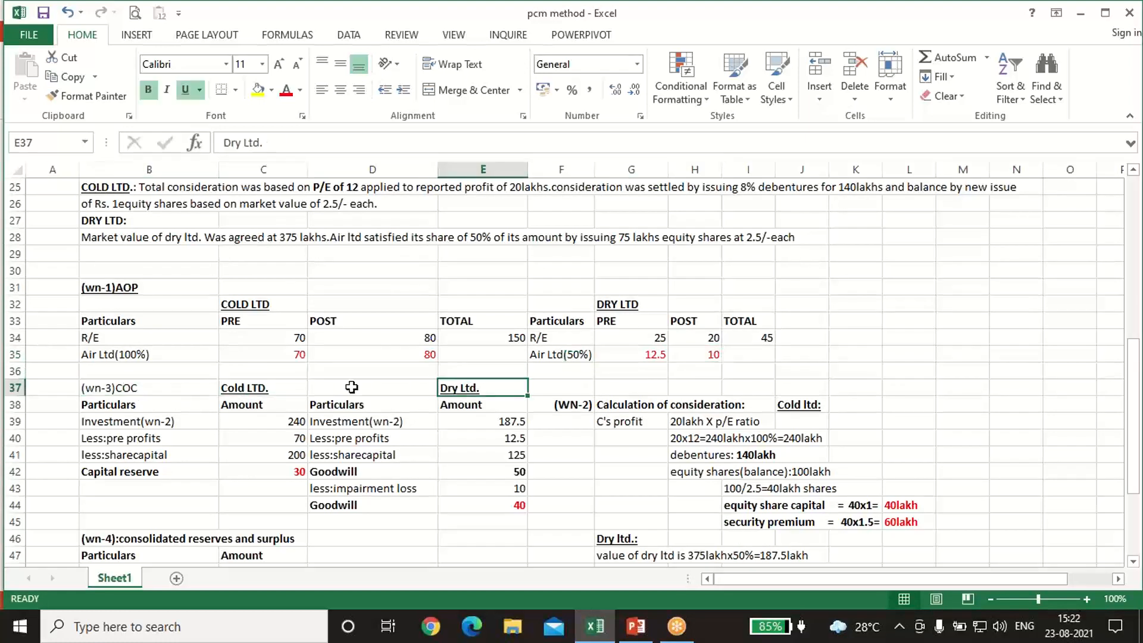
Trace the WN-3 investment amounts back to the WN-2 considerations, and Cold Ltd's pre profits back to WN-1
{"action": "left_click", "coordinate": [209, 423]}
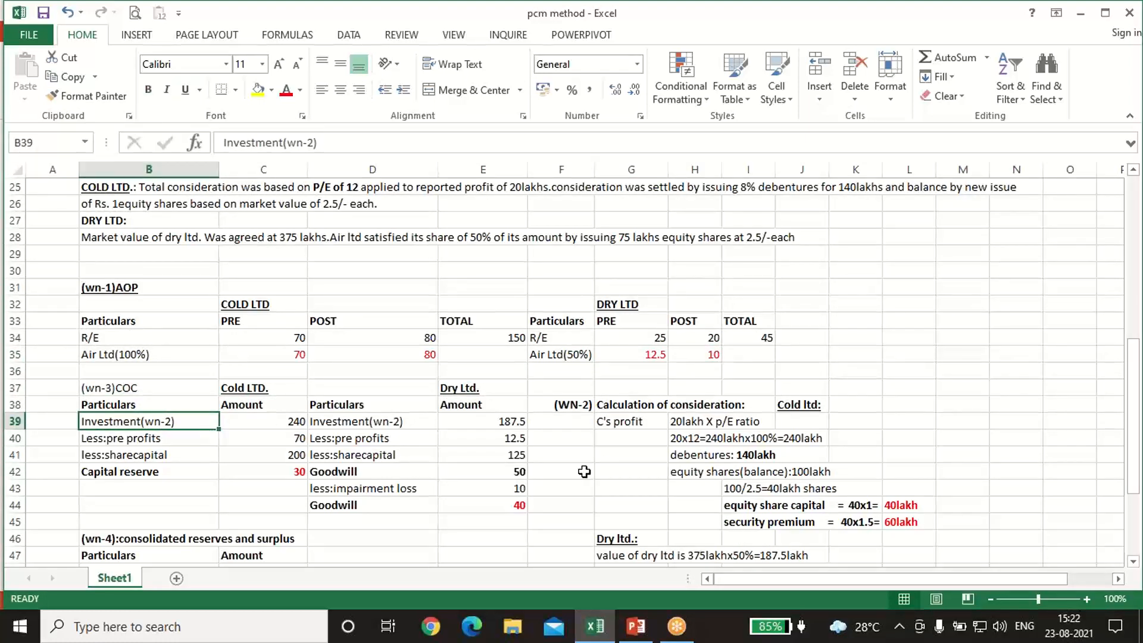
{"action": "left_click", "coordinate": [802, 439]}
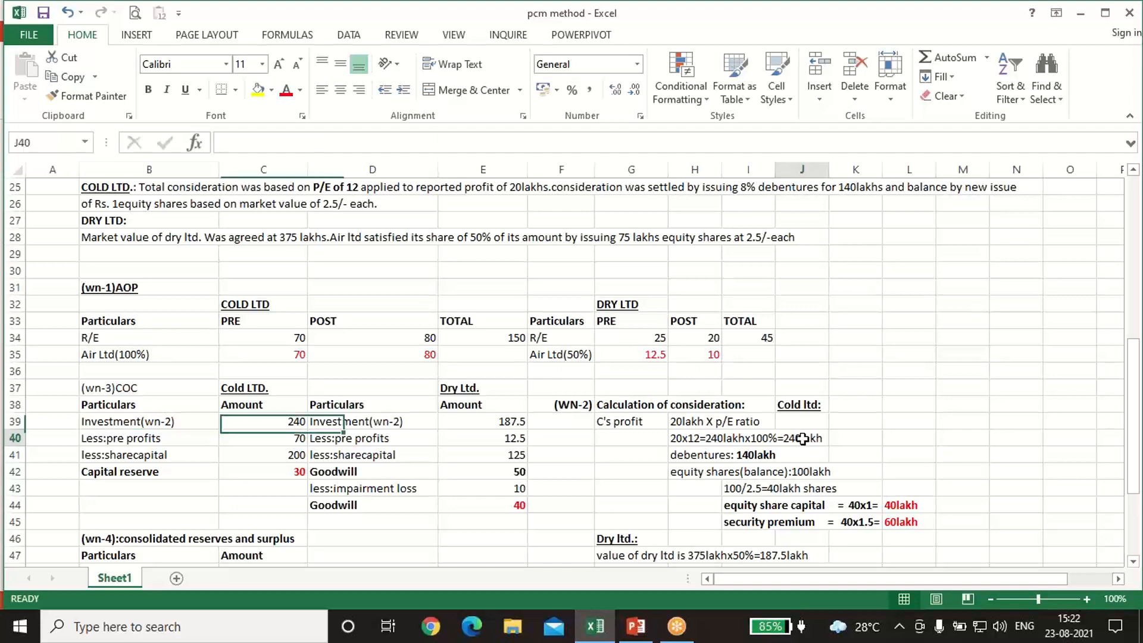
{"action": "scroll", "coordinate": [799, 492], "scroll_direction": "down", "scroll_amount": 2}
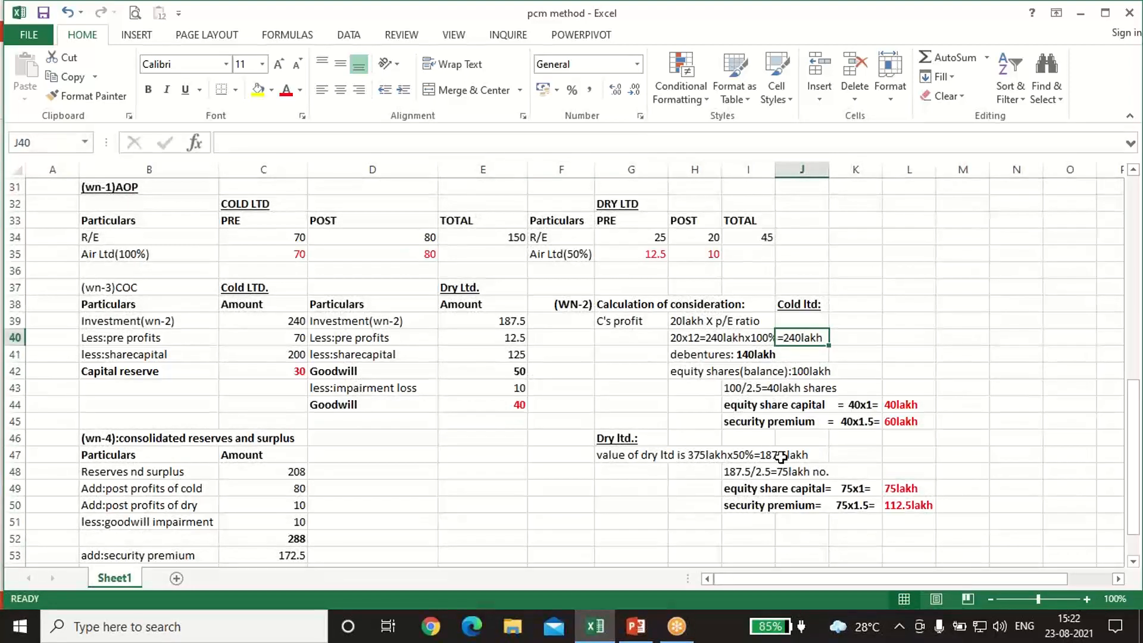
{"action": "left_click", "coordinate": [780, 456]}
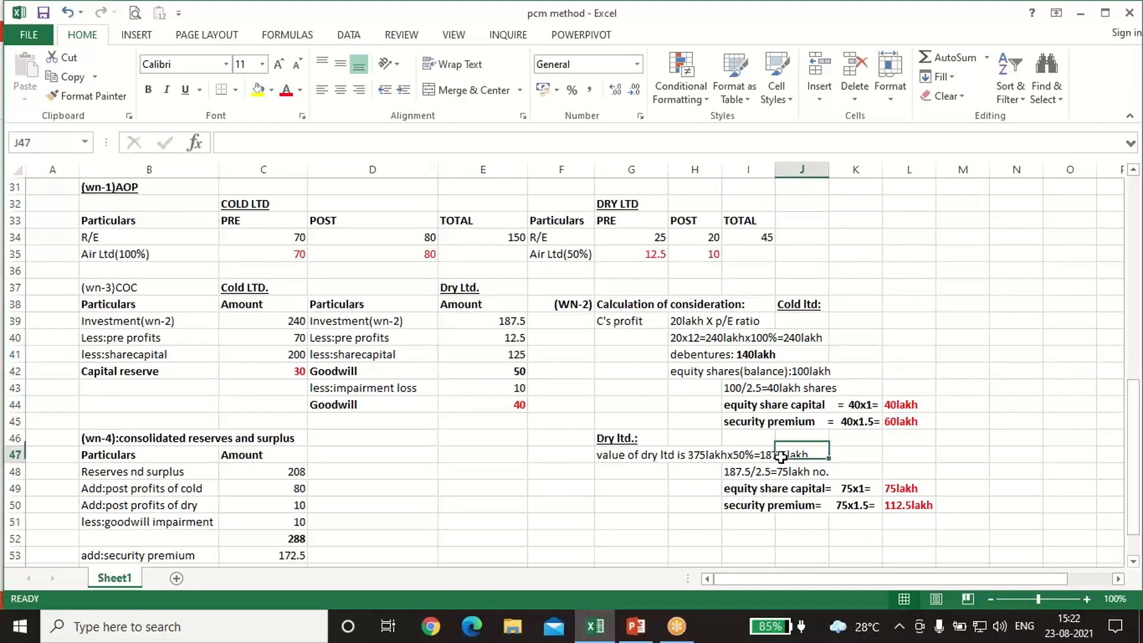
{"action": "left_click", "coordinate": [483, 317]}
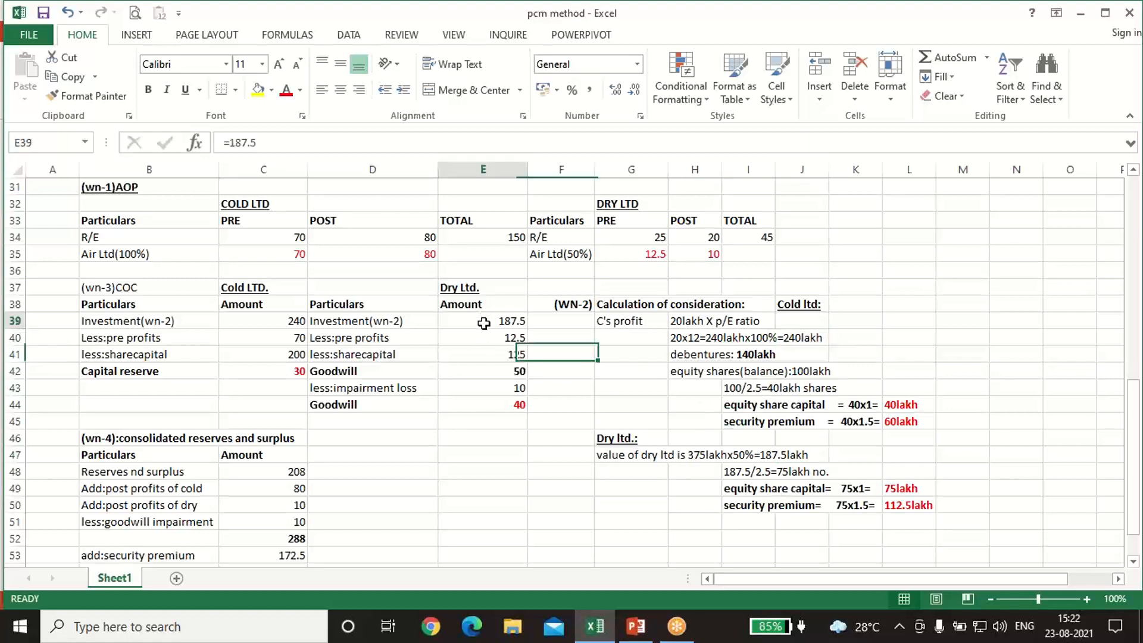
{"action": "left_click", "coordinate": [250, 324]}
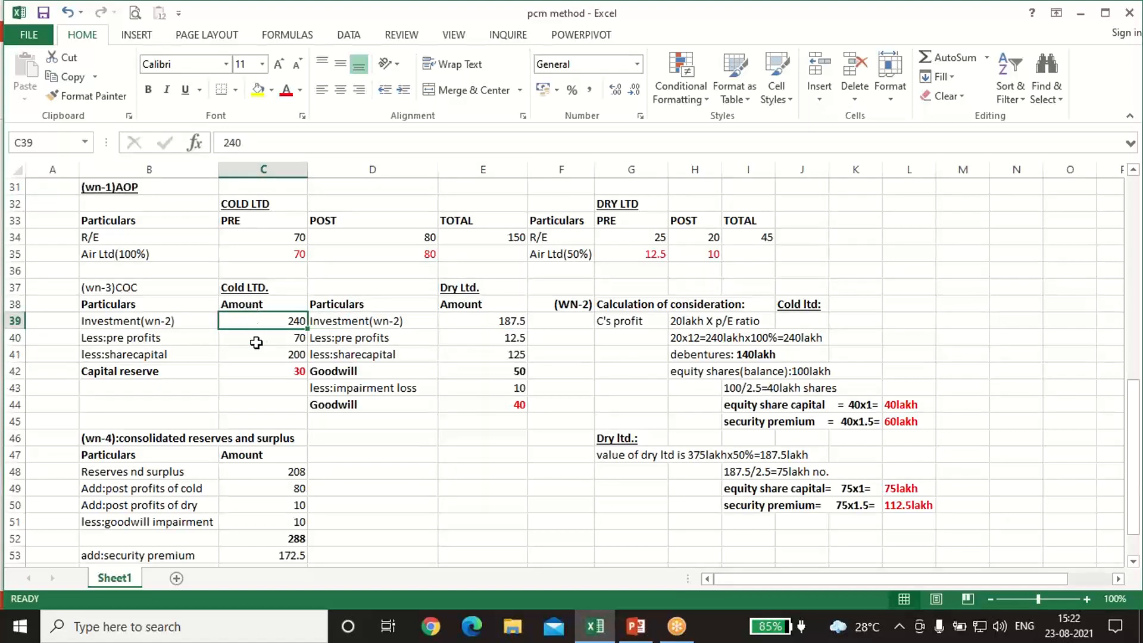
{"action": "left_click", "coordinate": [276, 256]}
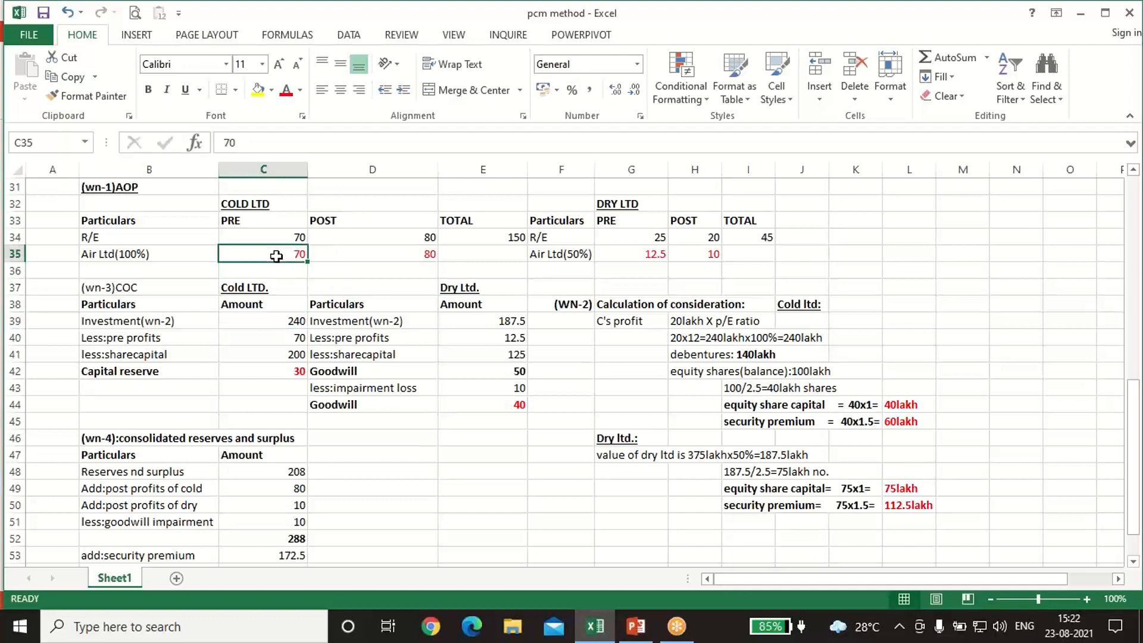
{"action": "left_click", "coordinate": [293, 343]}
Re-enter Cold Ltd's share capital in WN-3 as =F5, referencing its equity share capital in the balance sheet
{"action": "left_click", "coordinate": [281, 358]}
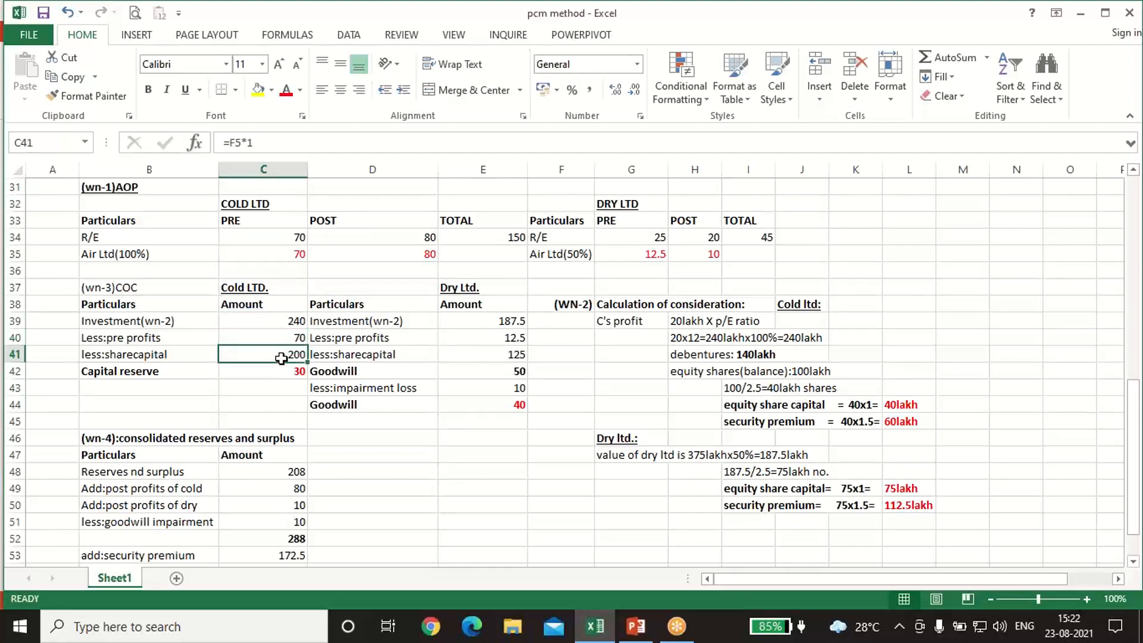
{"action": "type", "text": "="}
{"action": "scroll", "coordinate": [282, 359], "scroll_direction": "up", "scroll_amount": 10}
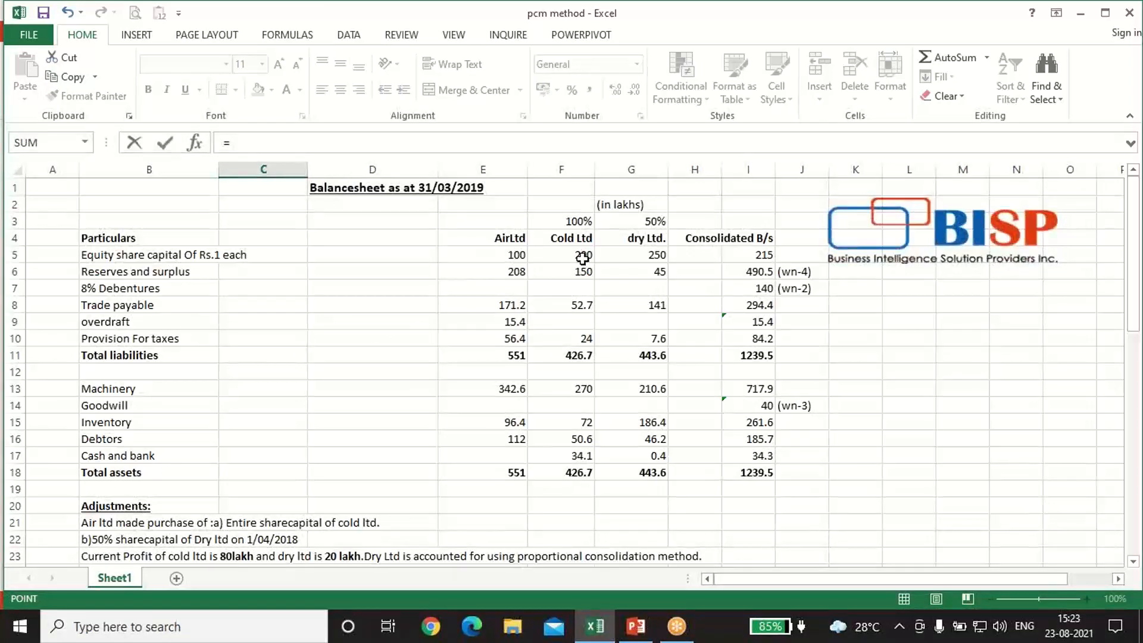
{"action": "left_click", "coordinate": [582, 257]}
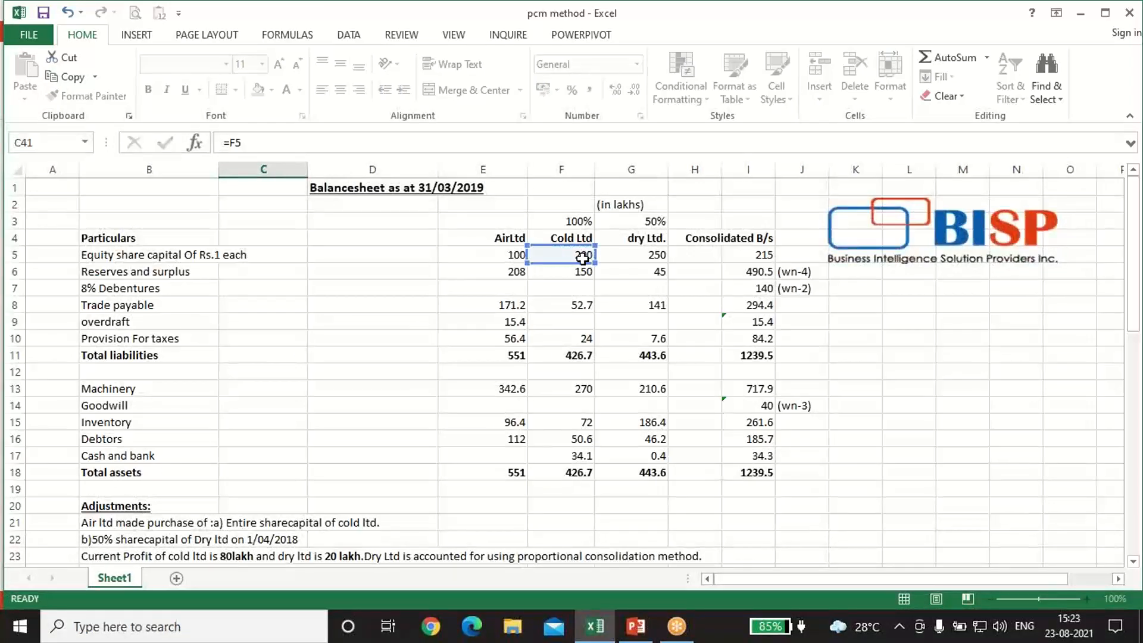
{"action": "key", "text": "Return"}
Match Dry Ltd's investment in WN-3 to its WN-2 consideration, and its pre profits to Air Ltd's share in WN-1
{"action": "scroll", "coordinate": [582, 258], "scroll_direction": "down", "scroll_amount": 1}
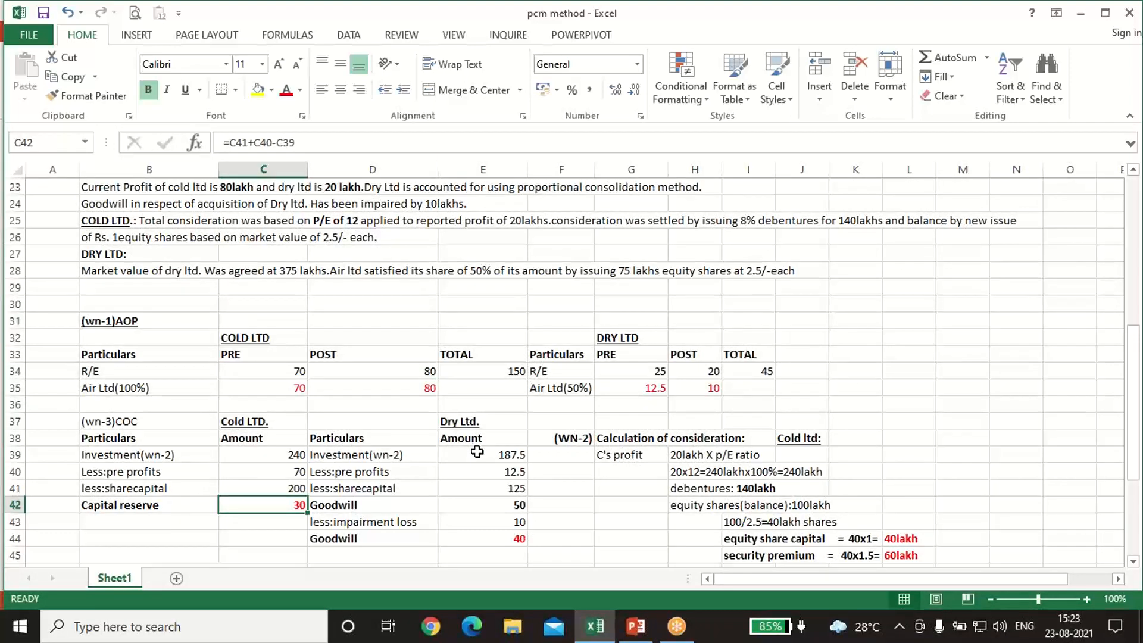
{"action": "left_click", "coordinate": [480, 454]}
{"action": "scroll", "coordinate": [927, 555], "scroll_direction": "down", "scroll_amount": 4}
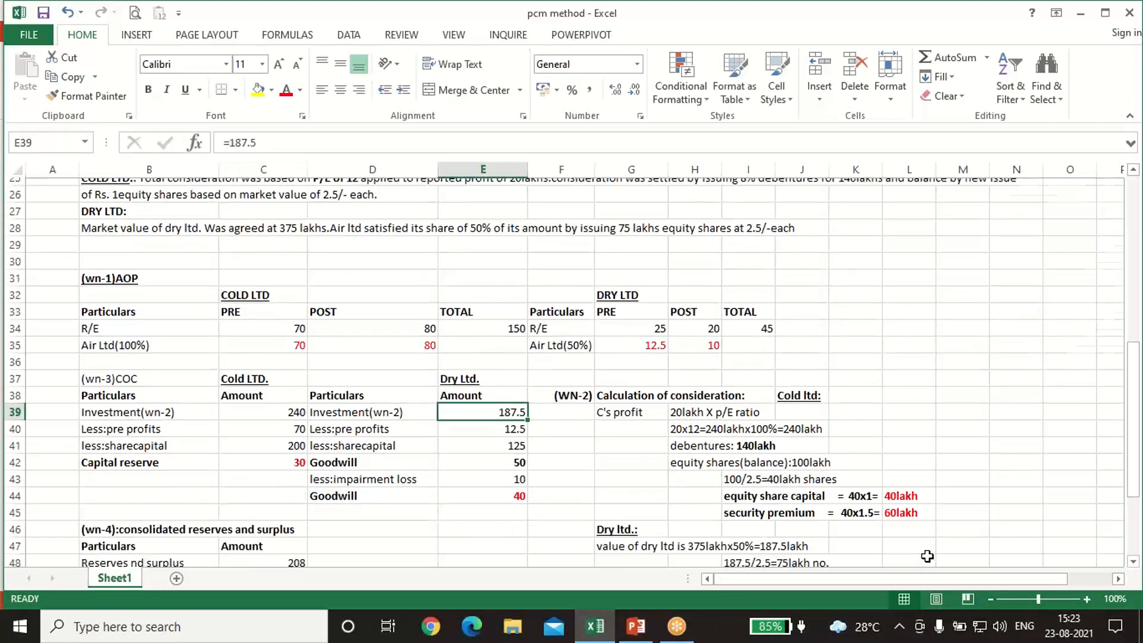
{"action": "scroll", "coordinate": [863, 506], "scroll_direction": "up", "scroll_amount": 2}
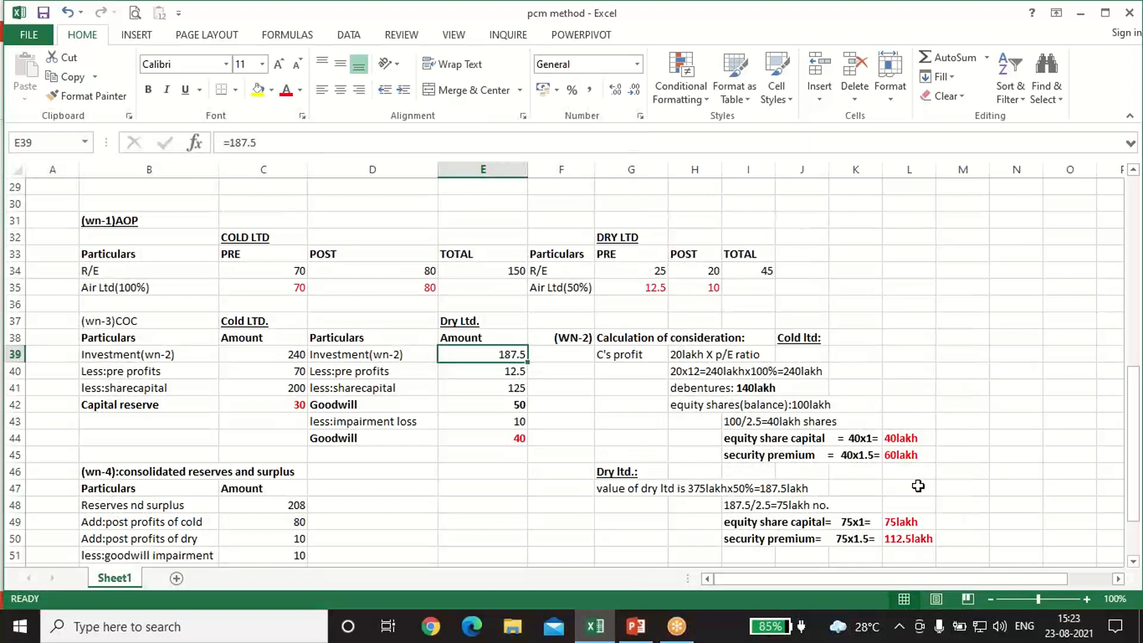
{"action": "left_click", "coordinate": [782, 489]}
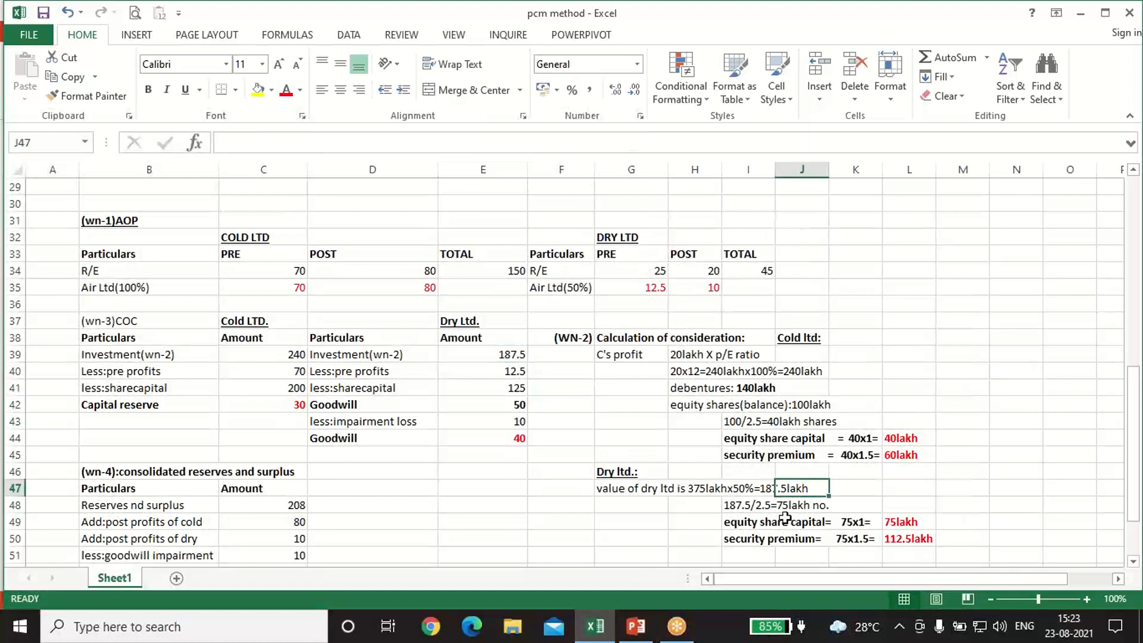
{"action": "left_click", "coordinate": [488, 371]}
{"action": "left_click", "coordinate": [647, 287]}
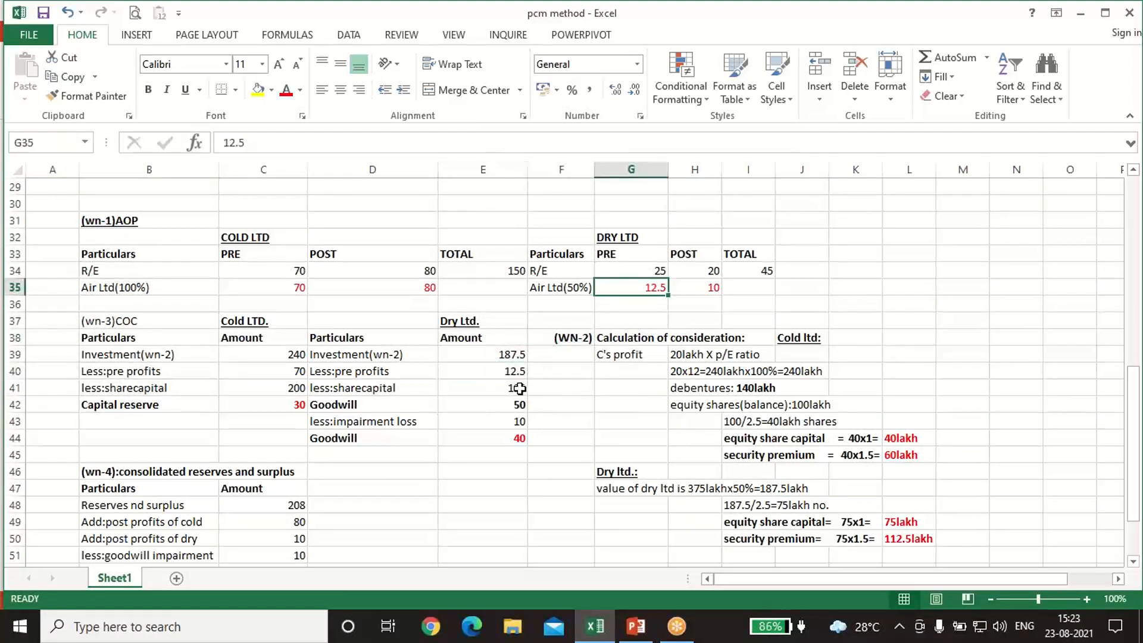
Re-enter Dry Ltd's share capital in WN-3 as =G5*.5, taking half of its equity share capital from the balance sheet
{"action": "left_click", "coordinate": [519, 388]}
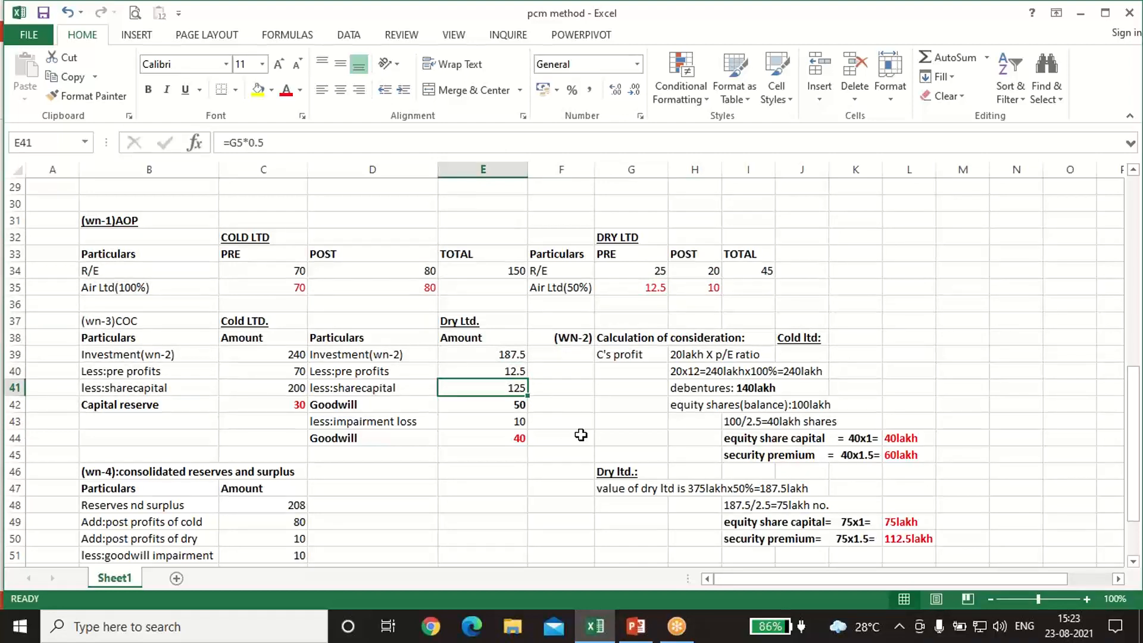
{"action": "type", "text": "="}
{"action": "scroll", "coordinate": [581, 435], "scroll_direction": "up", "scroll_amount": 9}
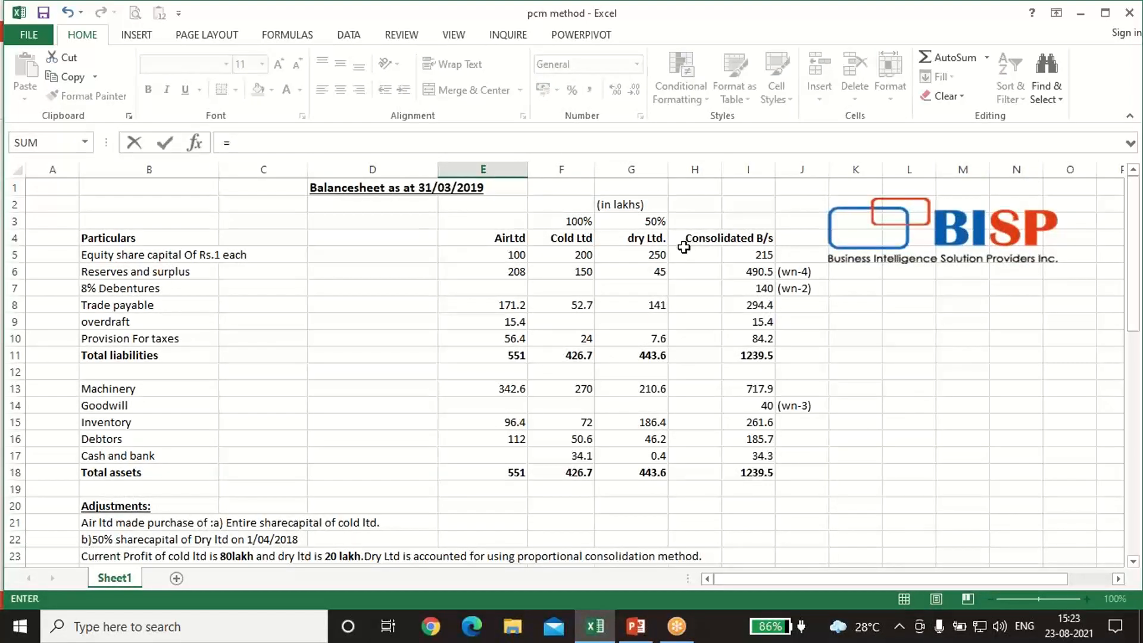
{"action": "left_click", "coordinate": [637, 254]}
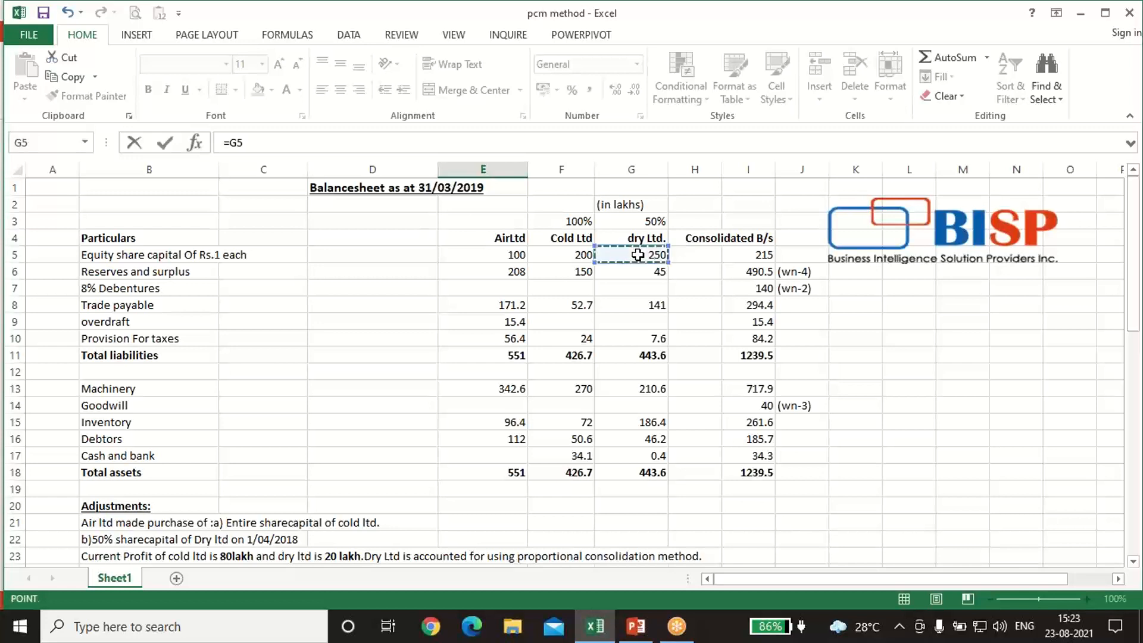
{"action": "type", "text": "*.5"}
{"action": "key", "text": "Return"}
Check the adjustment on goodwill impairment for Dry Ltd against the goodwill calculation in WN-3
{"action": "scroll", "coordinate": [483, 395], "scroll_direction": "down", "scroll_amount": 1}
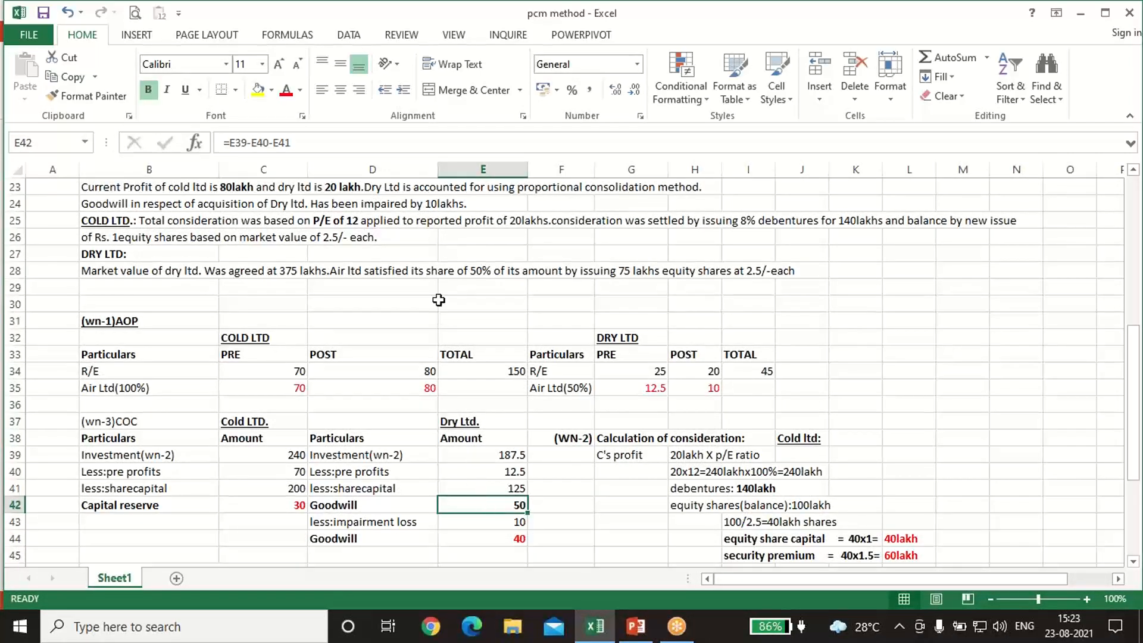
{"action": "scroll", "coordinate": [439, 318], "scroll_direction": "up", "scroll_amount": 1}
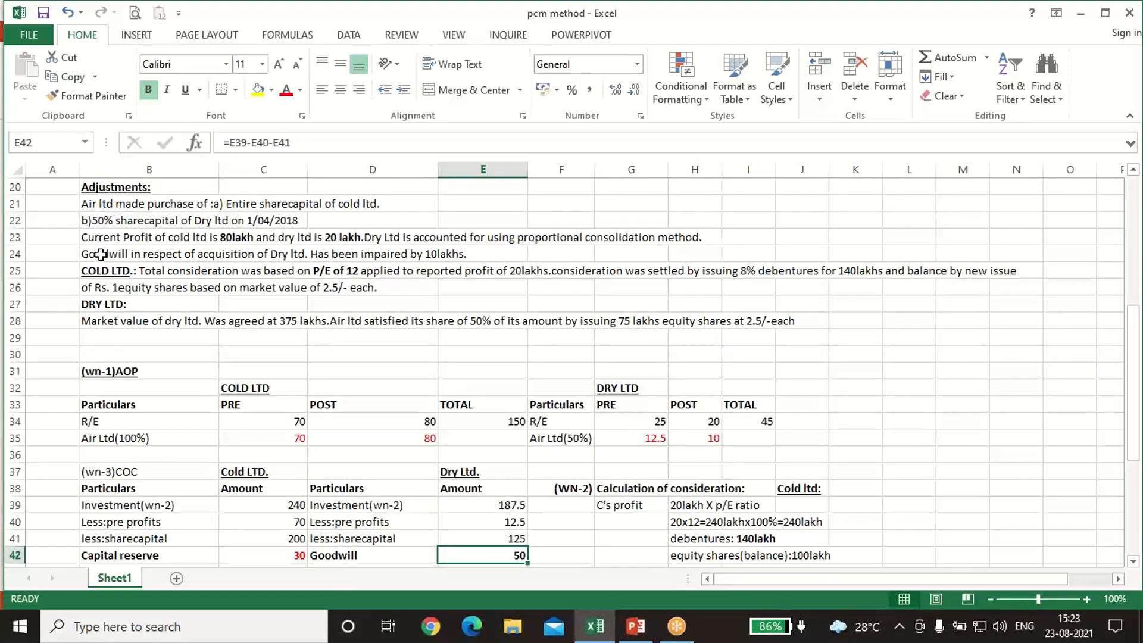
{"action": "left_click", "coordinate": [100, 254]}
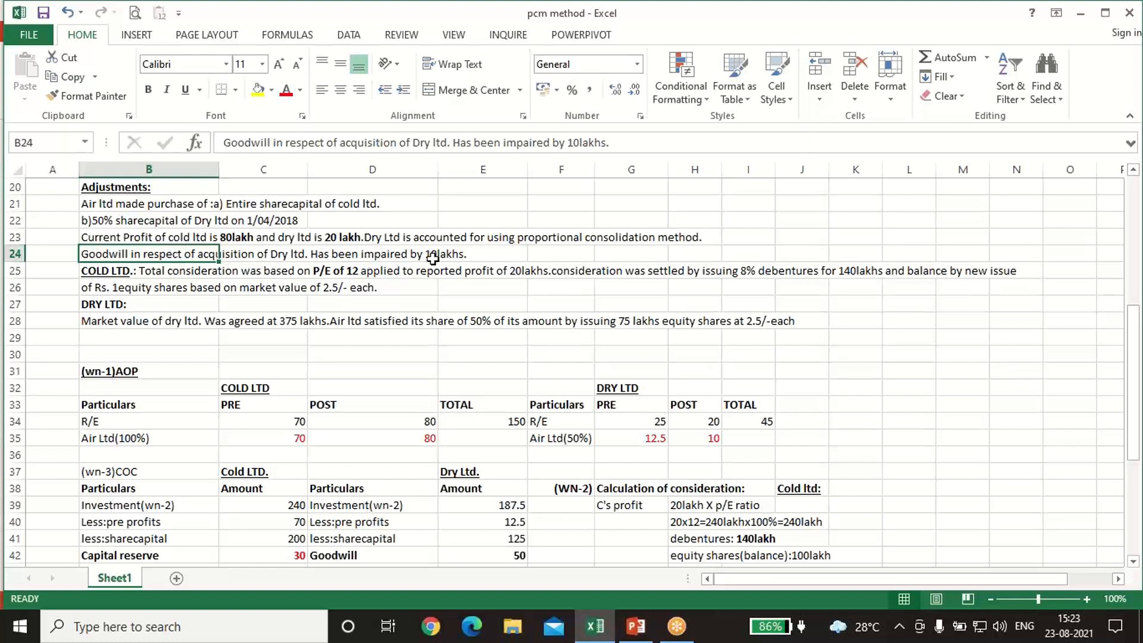
Trace Dry Ltd's goodwill before and after impairment in WN-3 to the goodwill line of the consolidated balance sheet
{"action": "scroll", "coordinate": [522, 316], "scroll_direction": "down", "scroll_amount": 4}
{"action": "left_click", "coordinate": [494, 354]}
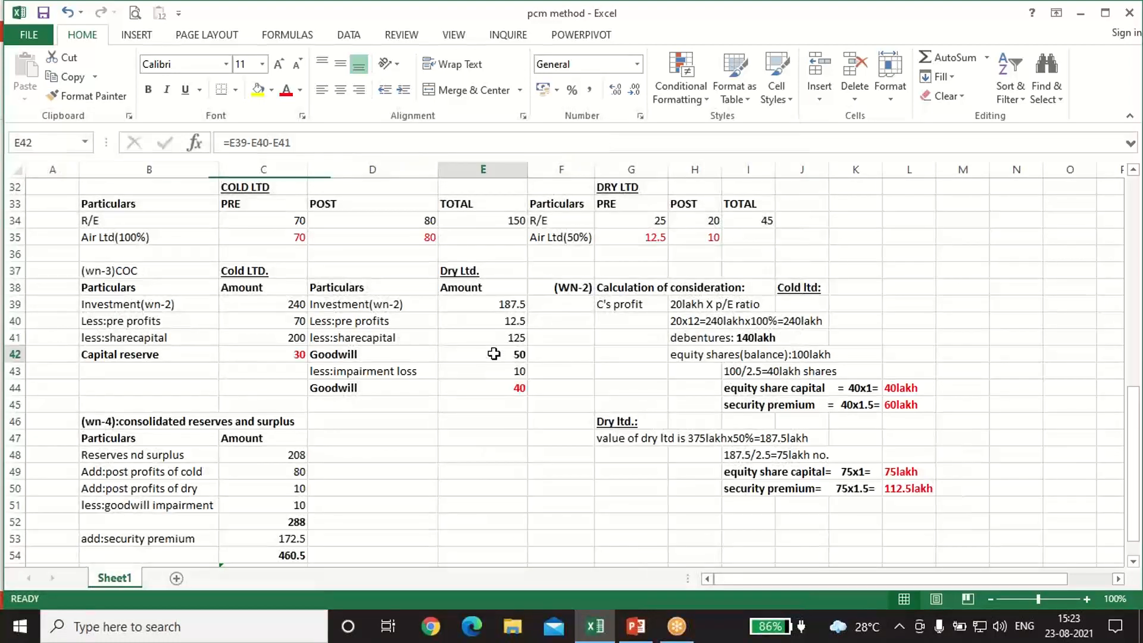
{"action": "left_click", "coordinate": [489, 389]}
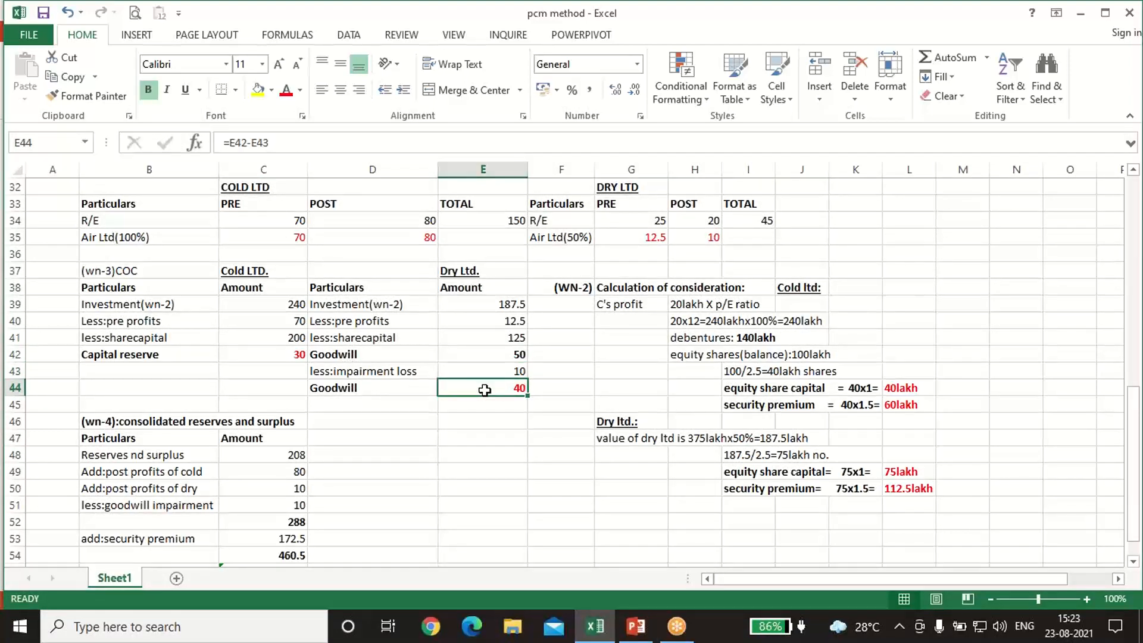
{"action": "scroll", "coordinate": [482, 390], "scroll_direction": "up", "scroll_amount": 9}
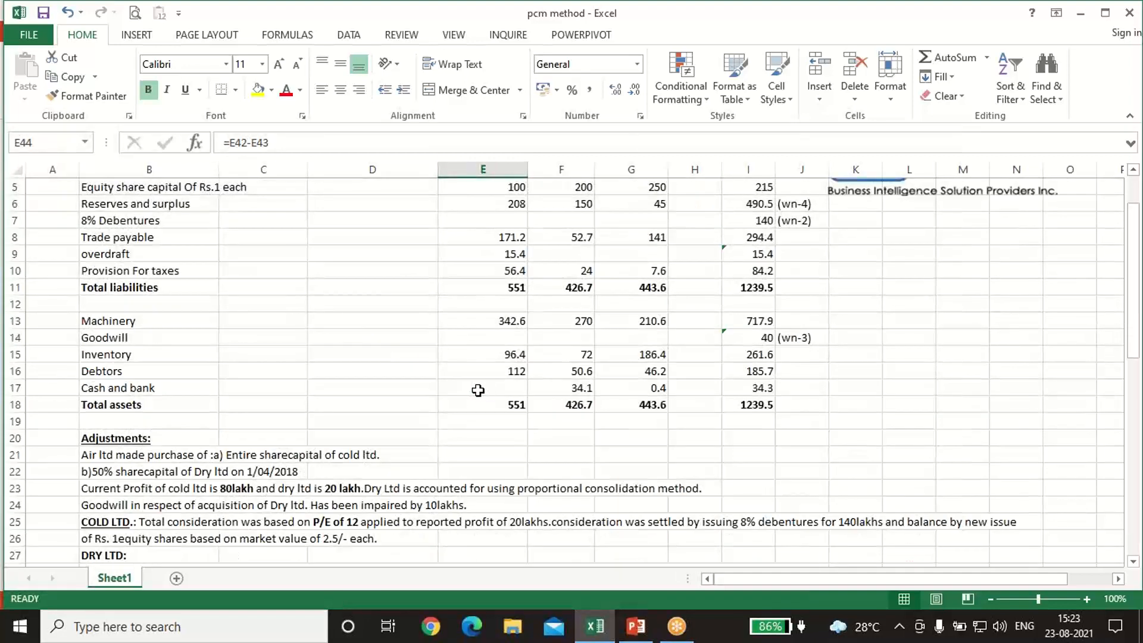
{"action": "left_click", "coordinate": [90, 337]}
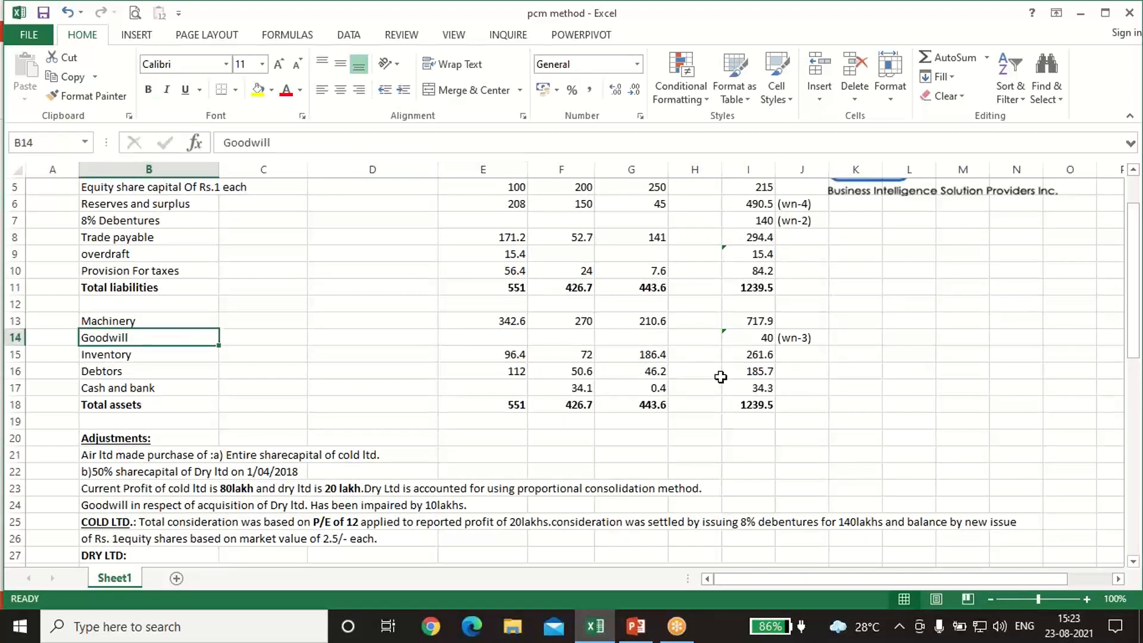
{"action": "left_click", "coordinate": [747, 339]}
Compare the reserves and surplus line in WN-4 with Air Ltd's reserves and surplus in the balance sheet
{"action": "scroll", "coordinate": [678, 392], "scroll_direction": "down", "scroll_amount": 9}
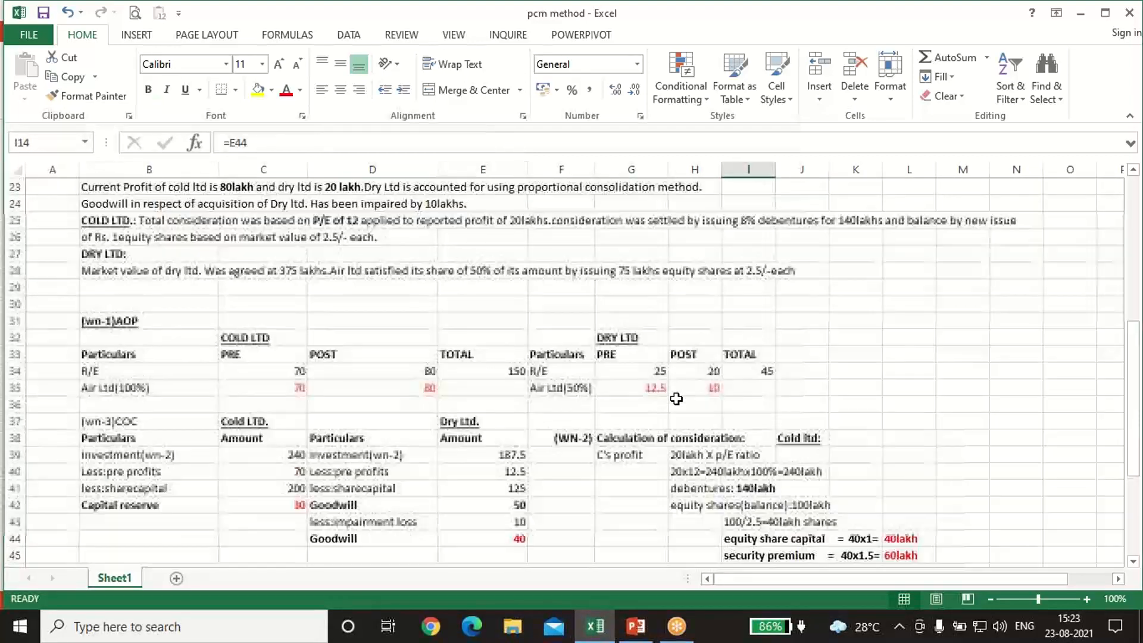
{"action": "scroll", "coordinate": [676, 398], "scroll_direction": "down", "scroll_amount": 1}
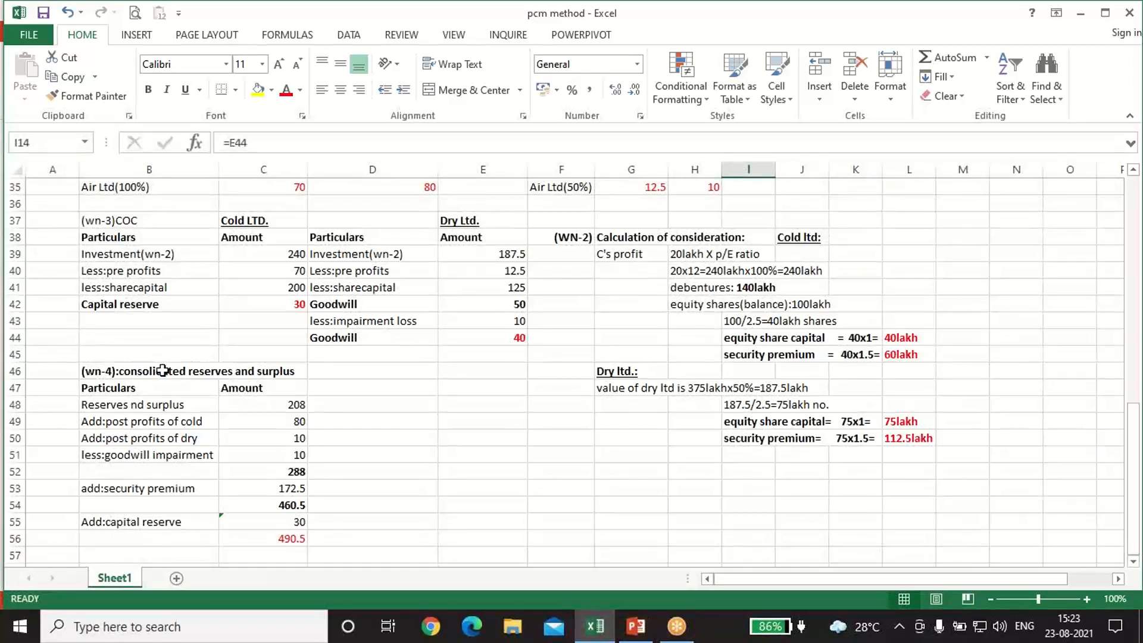
{"action": "left_click", "coordinate": [162, 370]}
{"action": "left_click", "coordinate": [156, 404]}
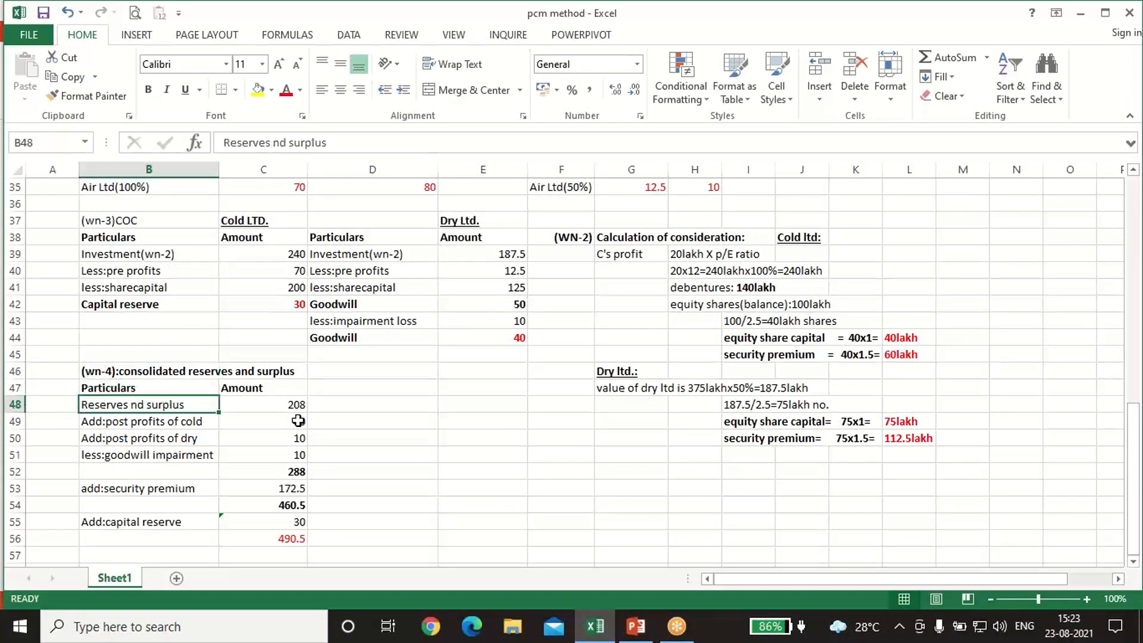
{"action": "scroll", "coordinate": [301, 421], "scroll_direction": "up", "scroll_amount": 11}
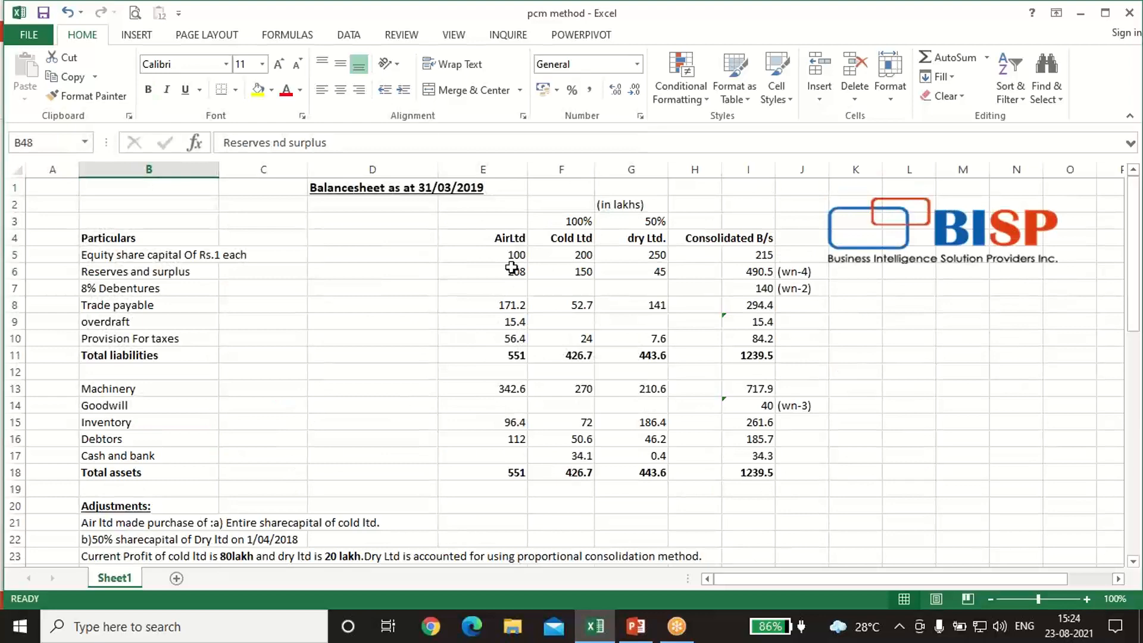
{"action": "left_click", "coordinate": [512, 271]}
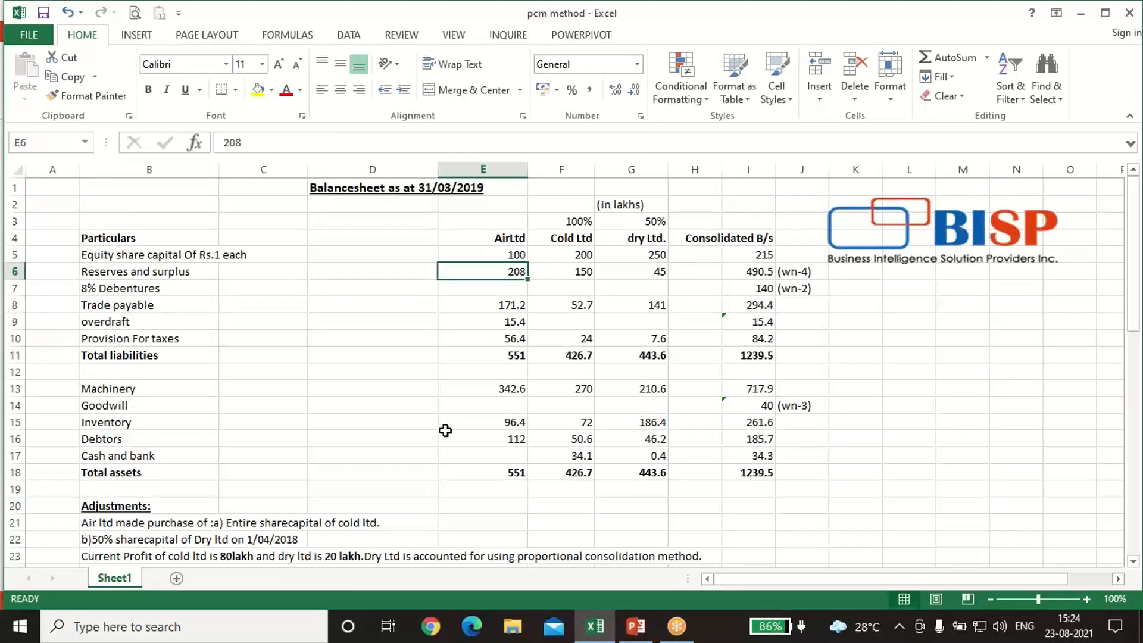
Match the post profits of Cold and Dry in WN-4 to Air Ltd's shares of post profits in WN-1
{"action": "scroll", "coordinate": [439, 438], "scroll_direction": "down", "scroll_amount": 9}
{"action": "scroll", "coordinate": [324, 497], "scroll_direction": "down", "scroll_amount": 1}
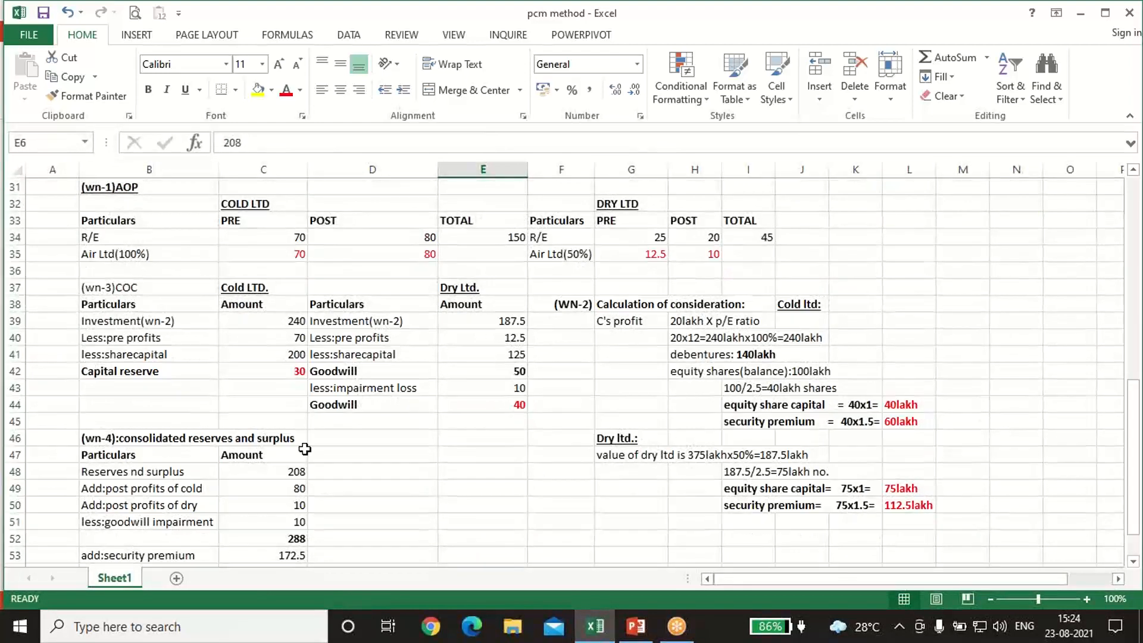
{"action": "left_click", "coordinate": [410, 255]}
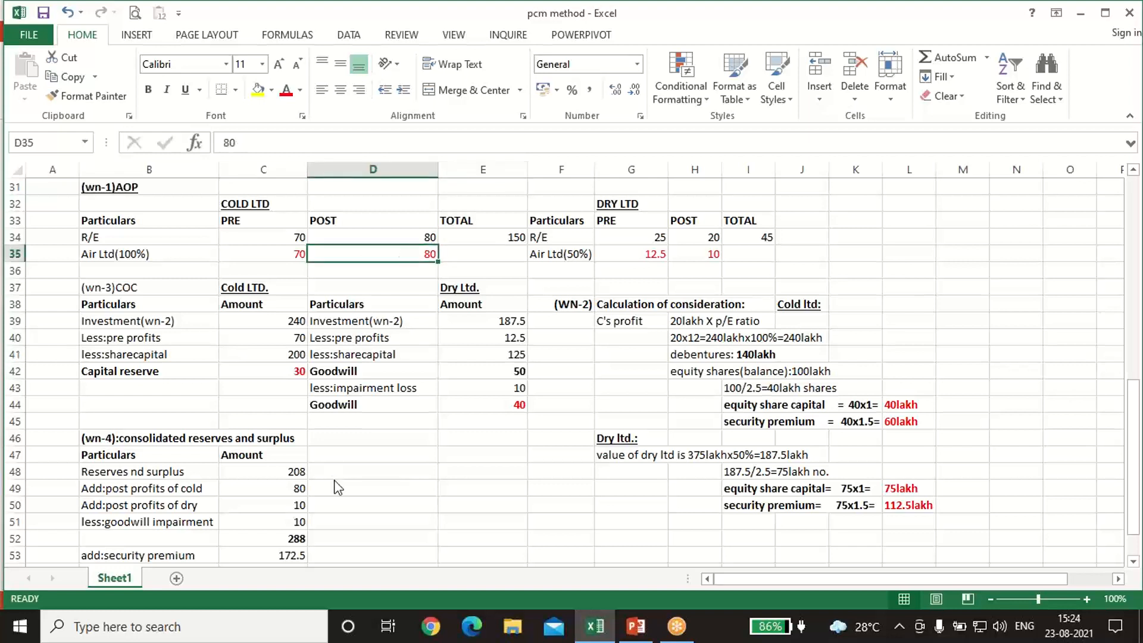
{"action": "left_click", "coordinate": [277, 485]}
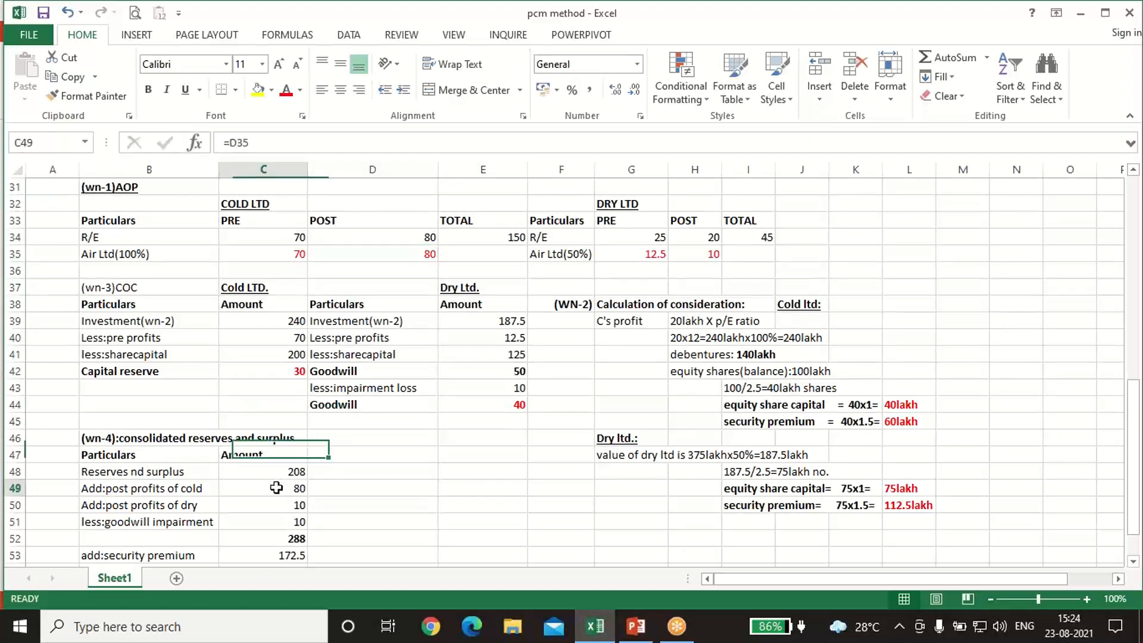
{"action": "left_click", "coordinate": [701, 257]}
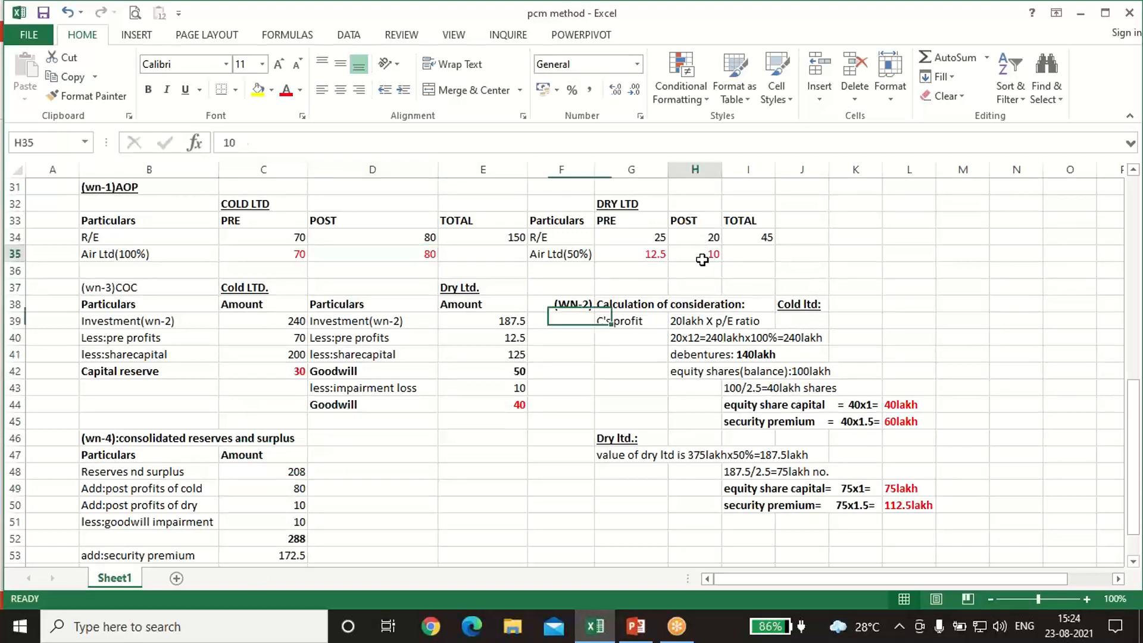
{"action": "left_click", "coordinate": [267, 507]}
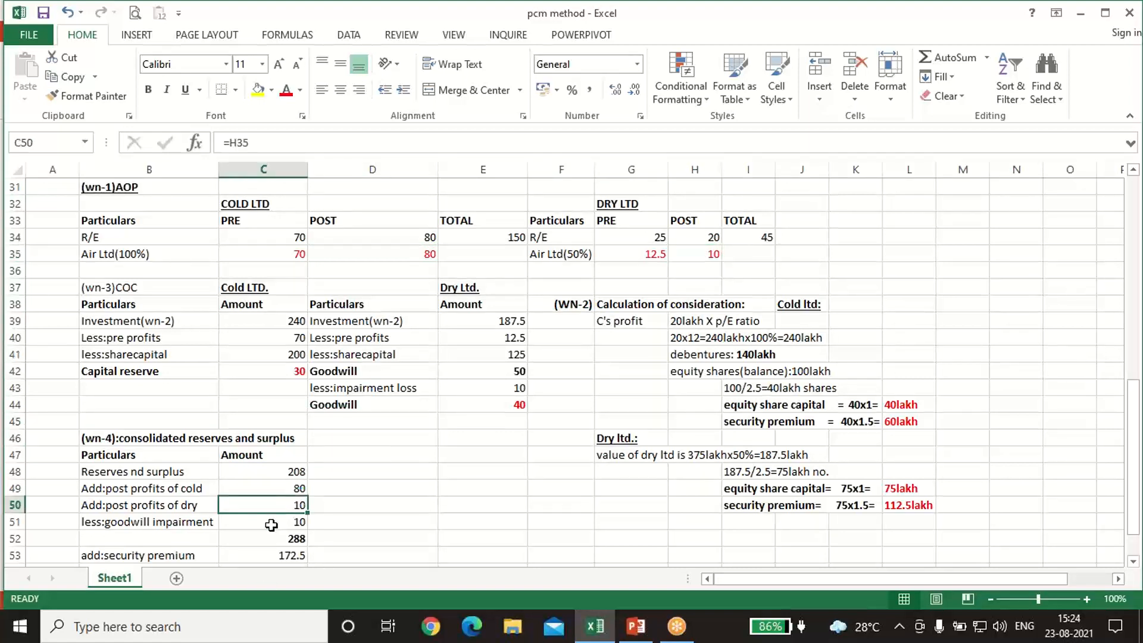
Check the goodwill impairment deduction in WN-4 and the formula of the subtotal below it
{"action": "left_click", "coordinate": [255, 521]}
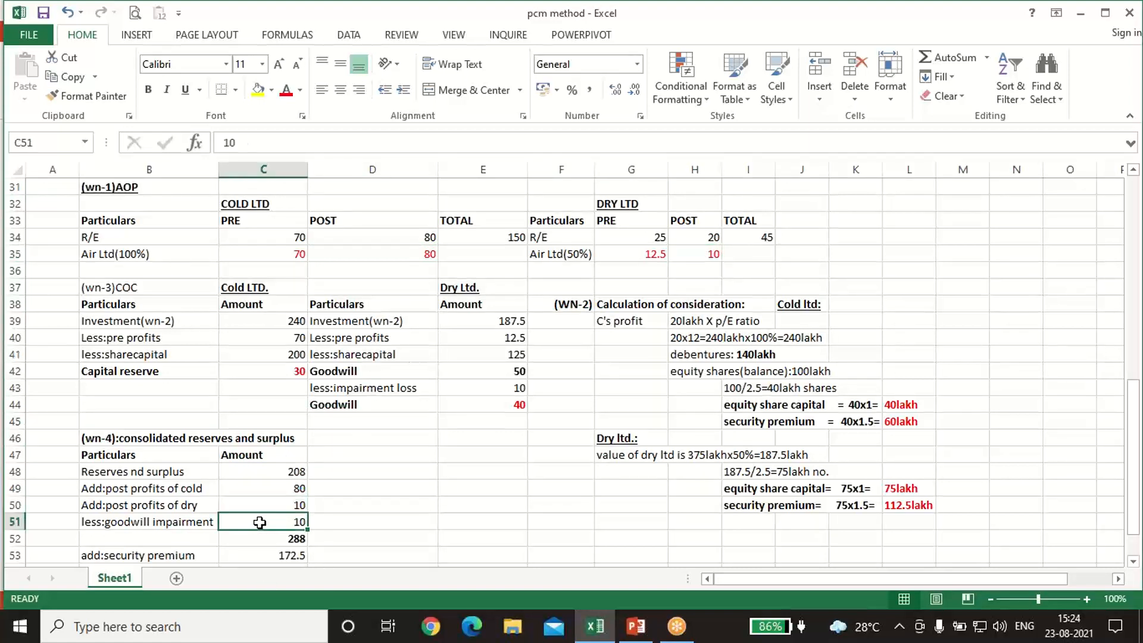
{"action": "scroll", "coordinate": [386, 480], "scroll_direction": "down", "scroll_amount": 1}
{"action": "scroll", "coordinate": [386, 480], "scroll_direction": "down", "scroll_amount": 2}
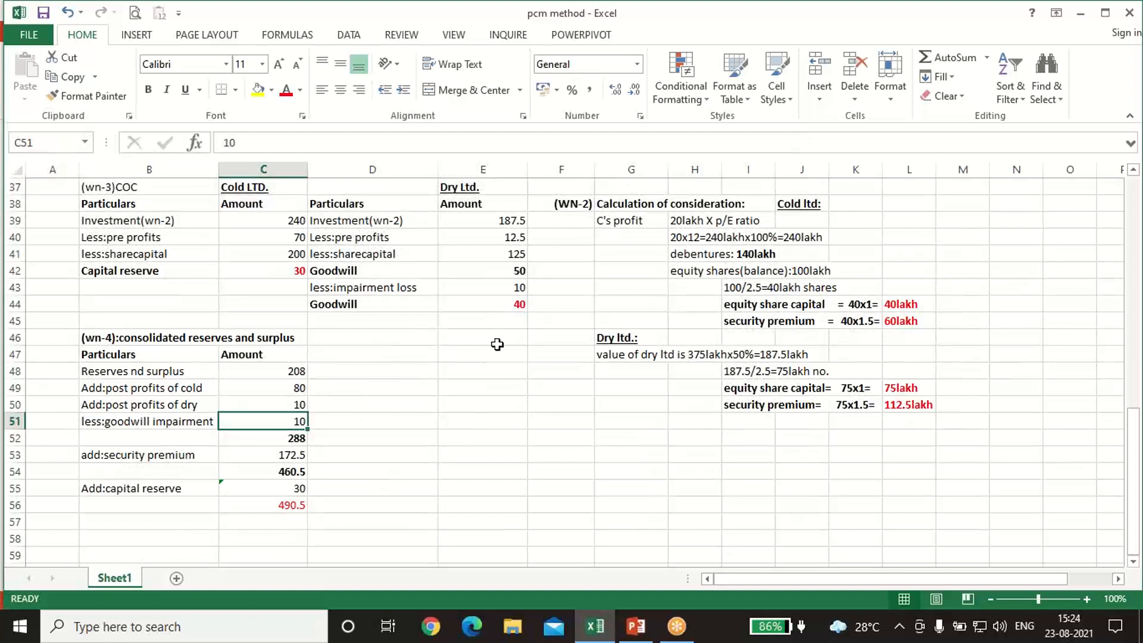
{"action": "left_click", "coordinate": [278, 443]}
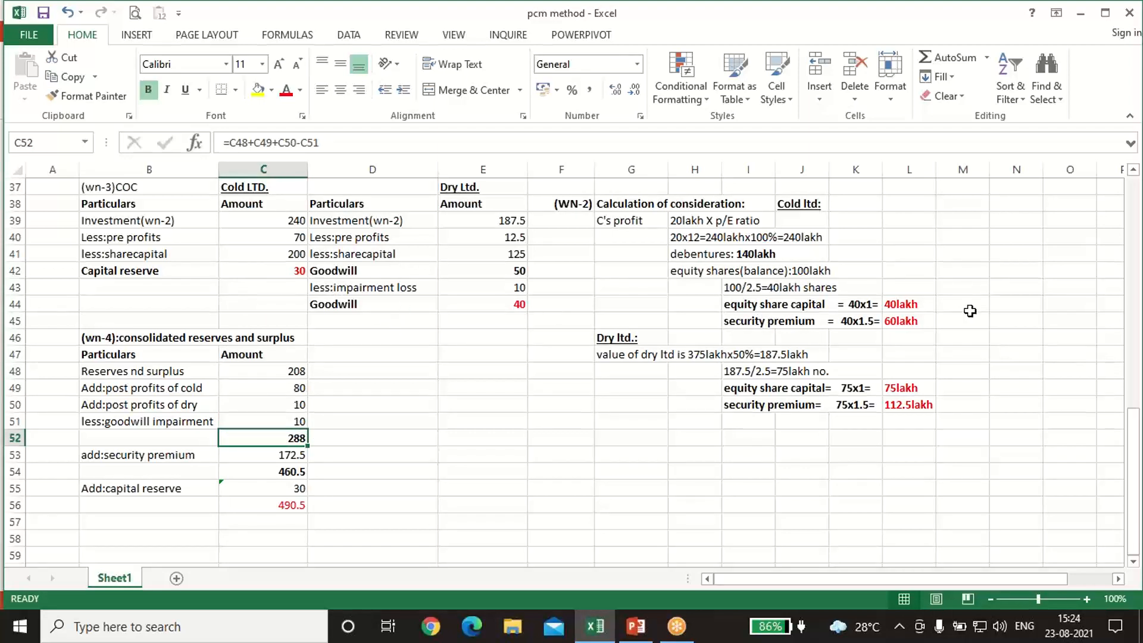
Re-enter the security premium in WN-4 as =60+112.5, taking the Cold Ltd and Dry Ltd premiums from WN-2
{"action": "left_click", "coordinate": [806, 316]}
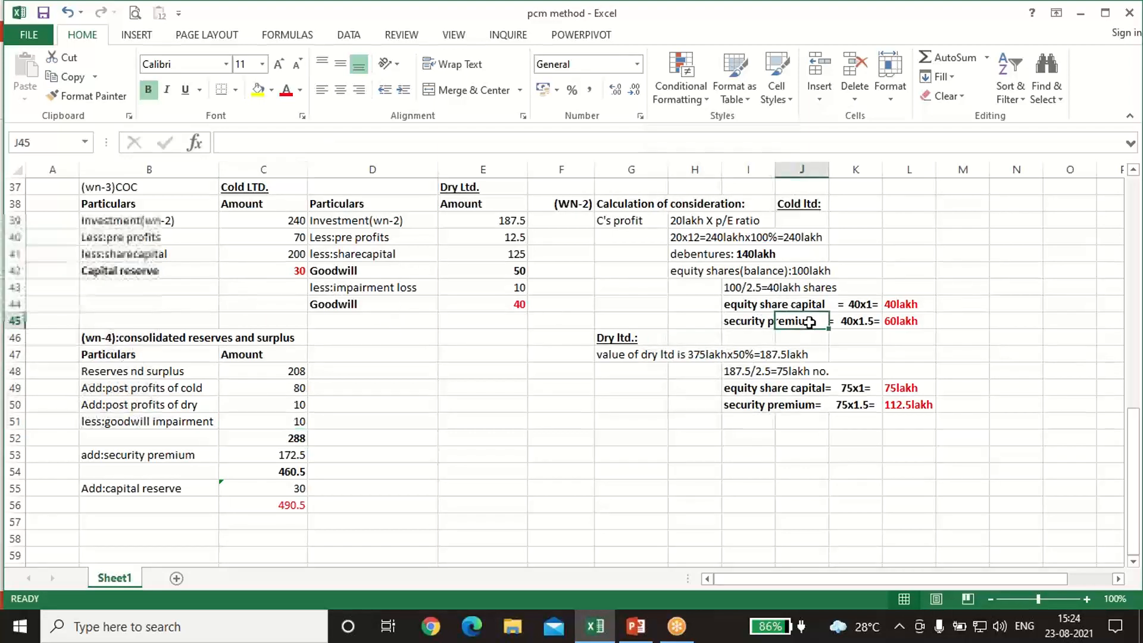
{"action": "left_click", "coordinate": [813, 399]}
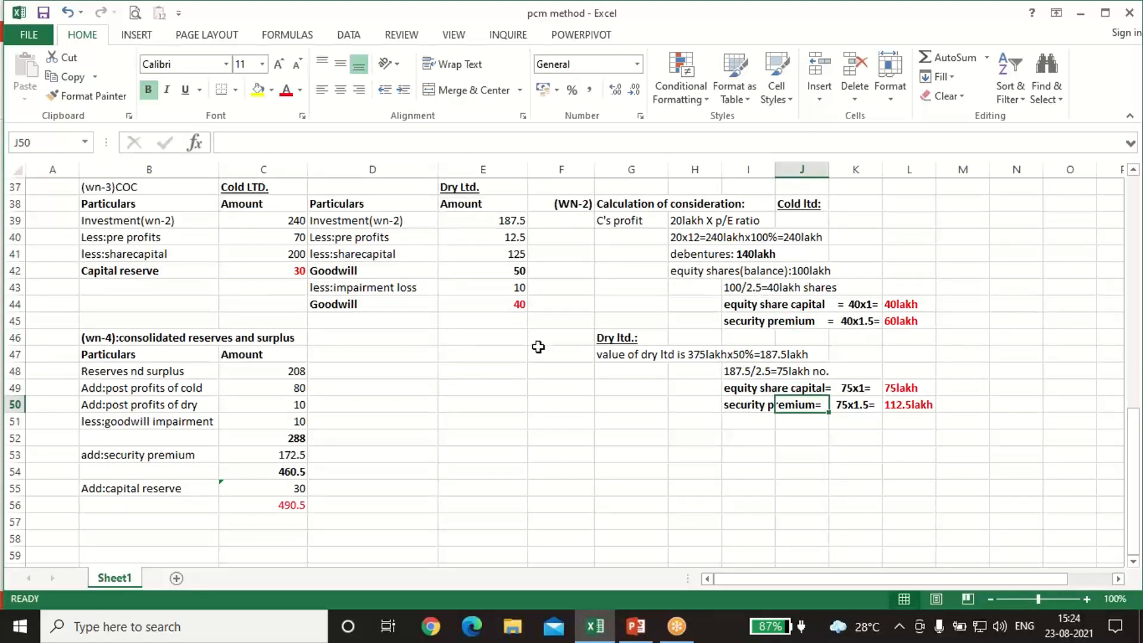
{"action": "left_click", "coordinate": [157, 460]}
{"action": "left_click", "coordinate": [919, 321]}
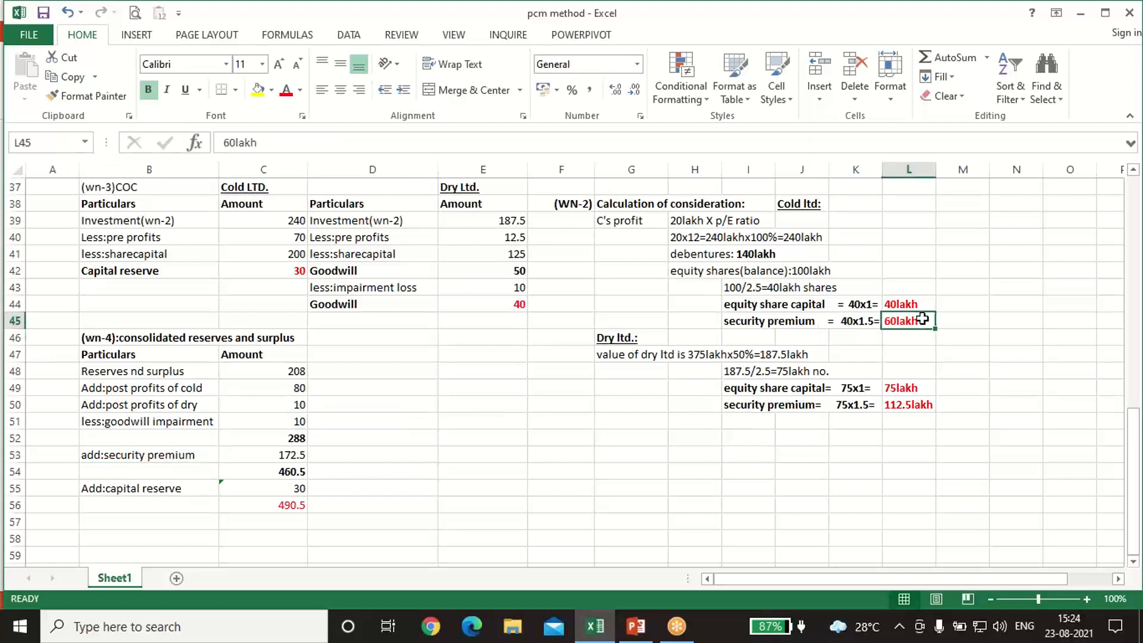
{"action": "left_click", "coordinate": [293, 457]}
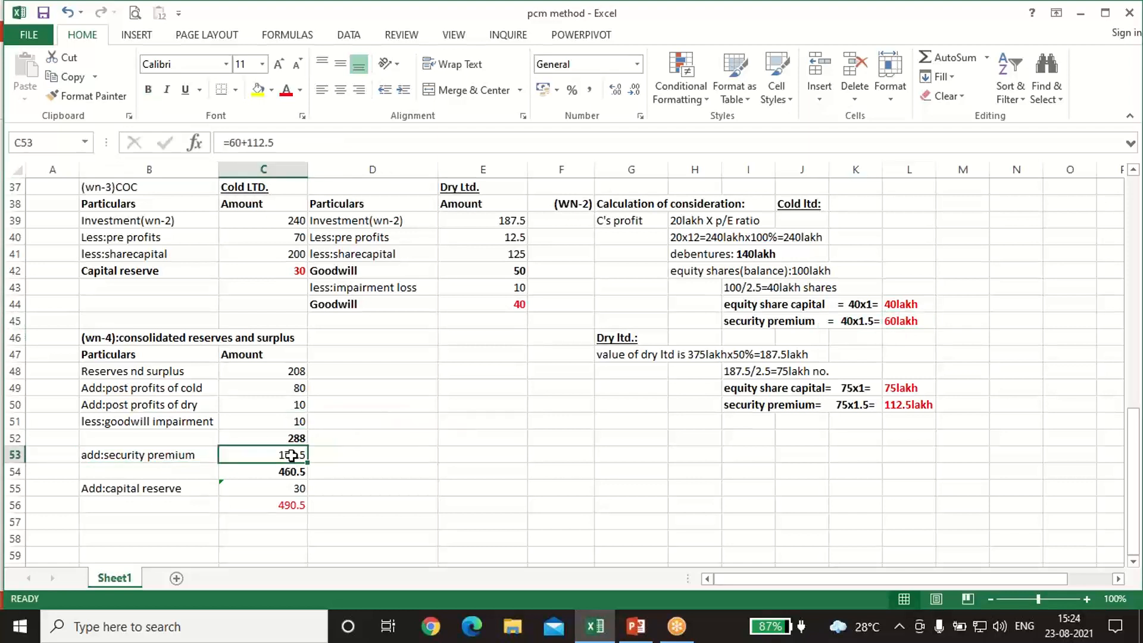
{"action": "type", "text": "=60"}
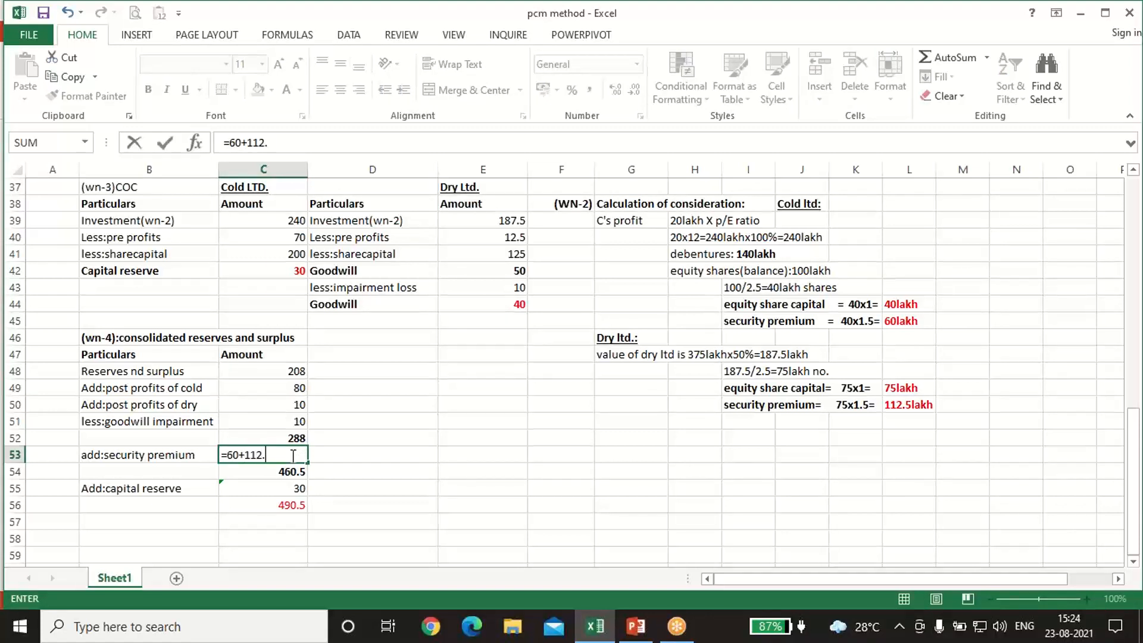
{"action": "key", "text": "Return"}
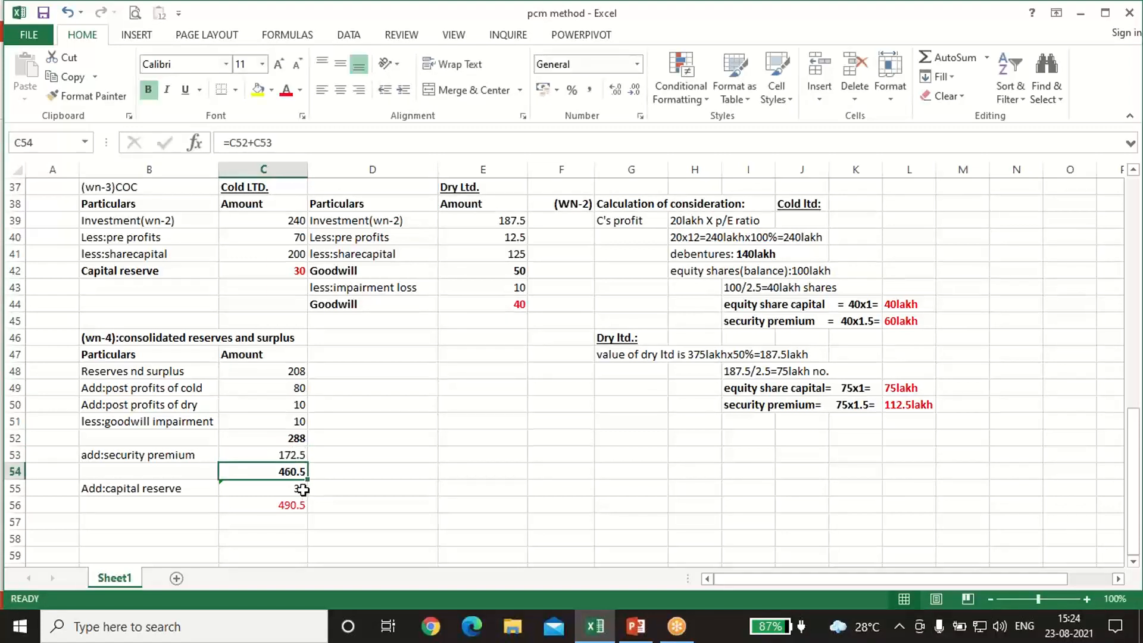
Trace Cold Ltd's capital reserve from WN-3 into WN-4, and the WN-4 total to the consolidated reserves and surplus
{"action": "left_click", "coordinate": [252, 268]}
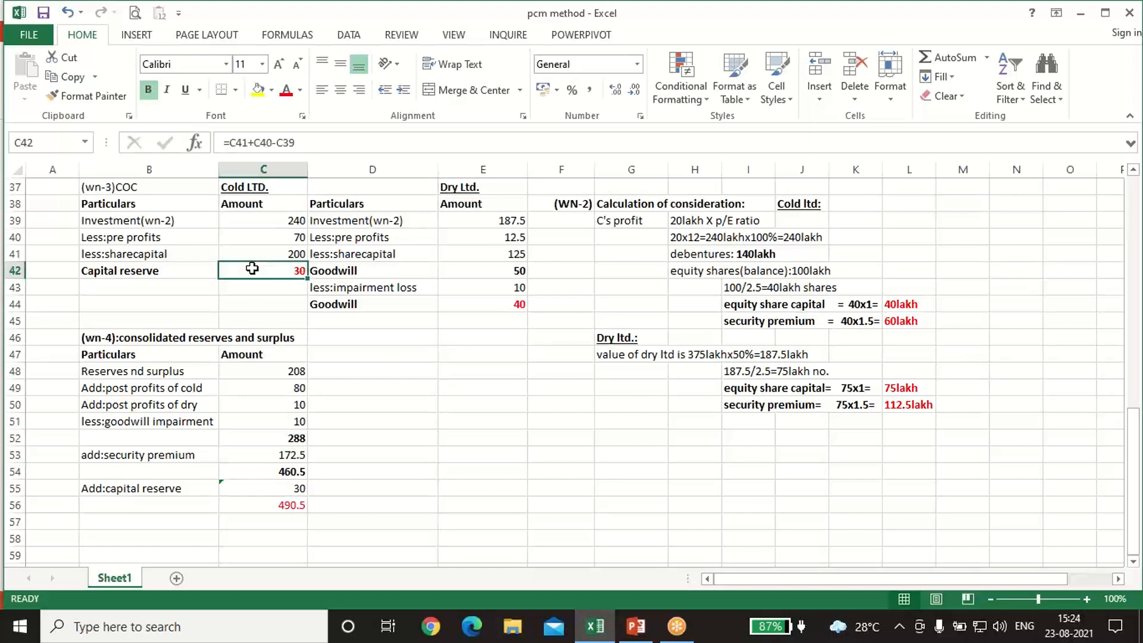
{"action": "left_click", "coordinate": [266, 487]}
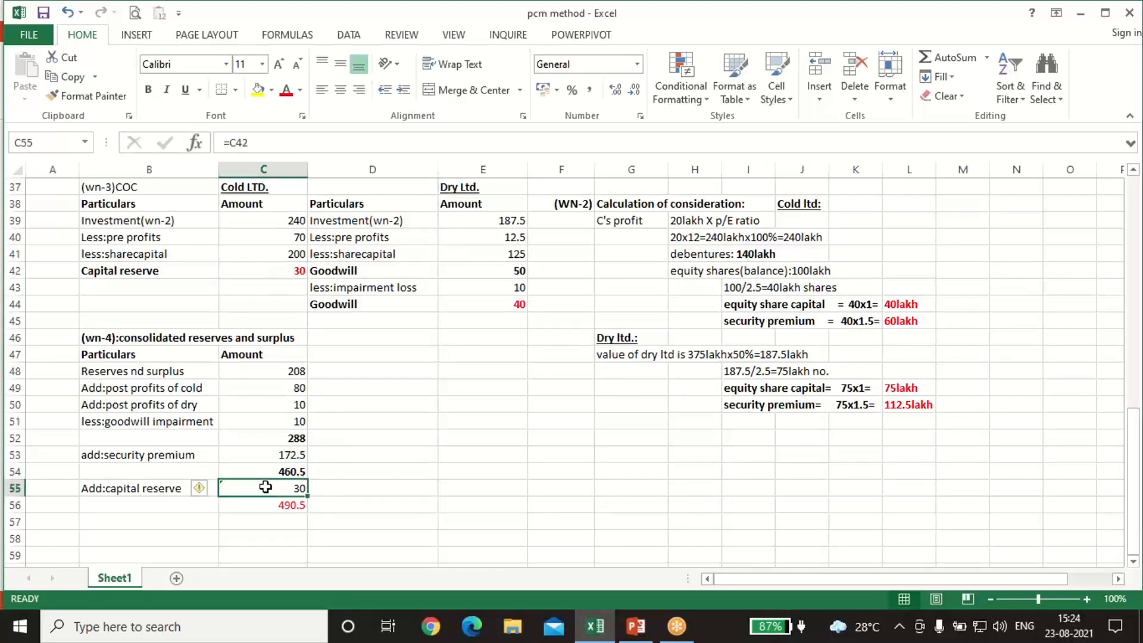
{"action": "left_click", "coordinate": [268, 506]}
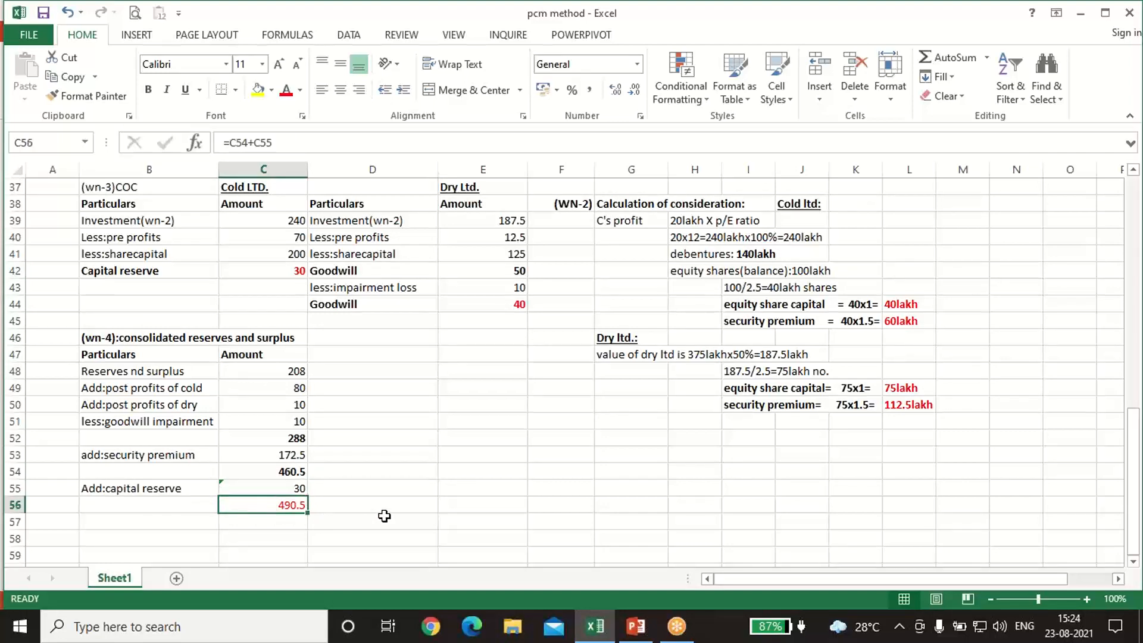
{"action": "scroll", "coordinate": [384, 516], "scroll_direction": "up", "scroll_amount": 10}
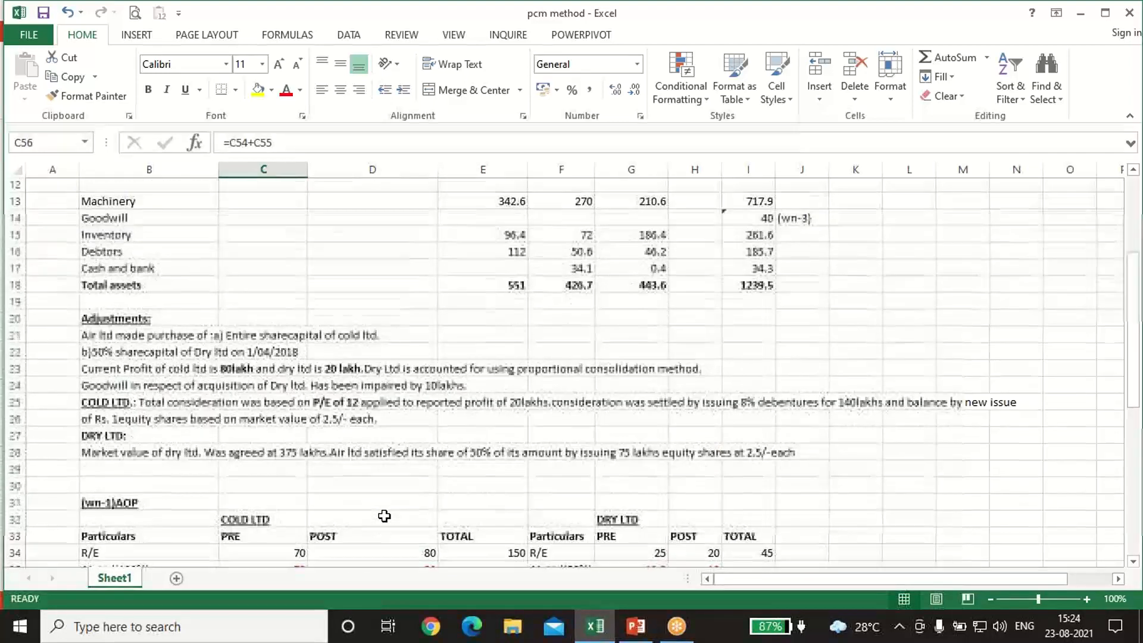
{"action": "scroll", "coordinate": [668, 331], "scroll_direction": "up", "scroll_amount": 1}
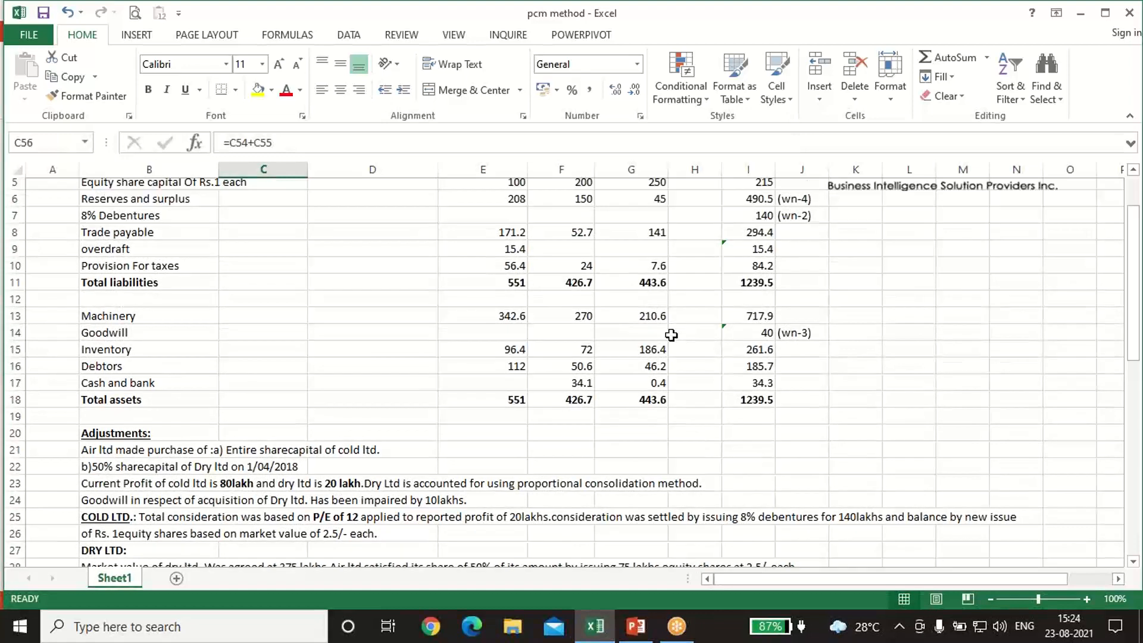
{"action": "left_click", "coordinate": [732, 225]}
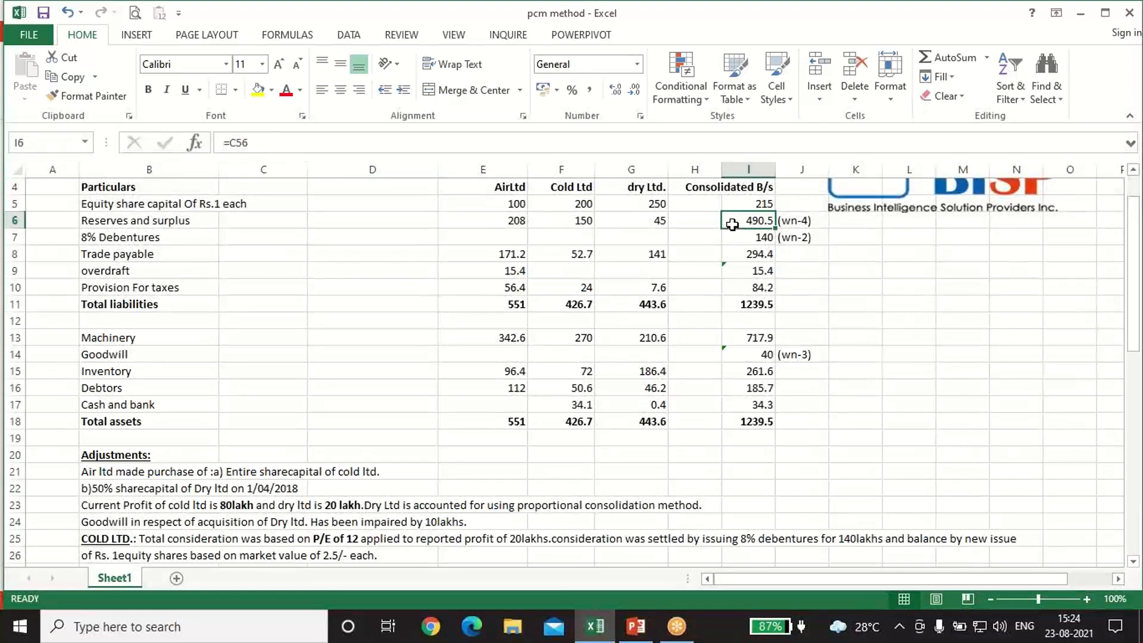
Re-enter the consolidated equity share capital as =E5+40+75, adding the shares issued for Cold Ltd and Dry Ltd in WN-2
{"action": "scroll", "coordinate": [486, 335], "scroll_direction": "up", "scroll_amount": 1}
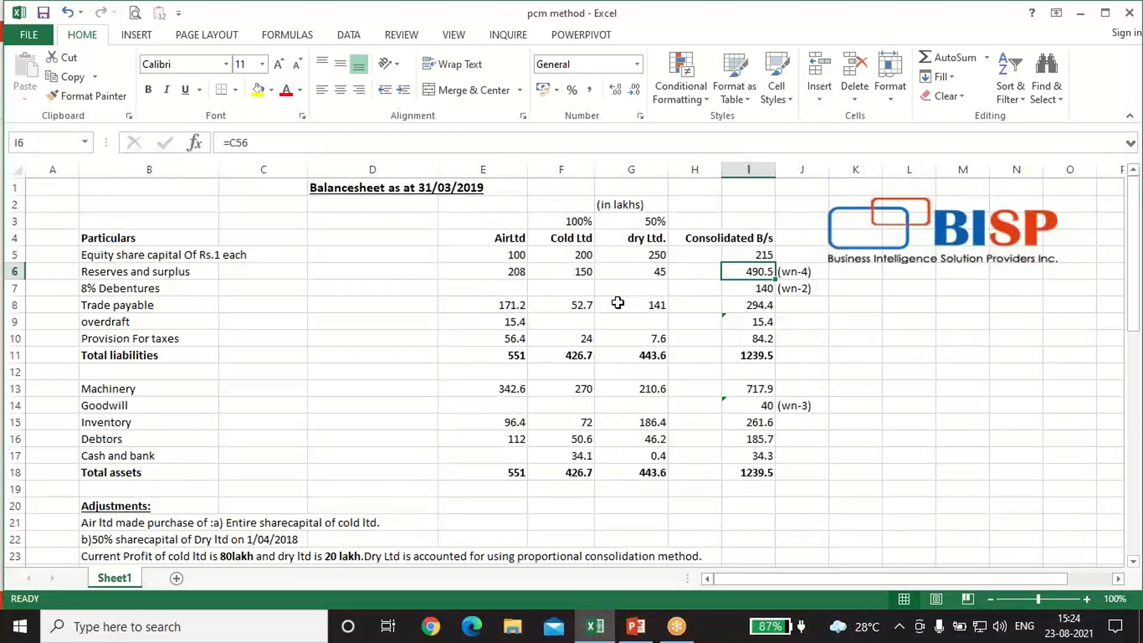
{"action": "left_click", "coordinate": [743, 254]}
{"action": "type", "text": "="}
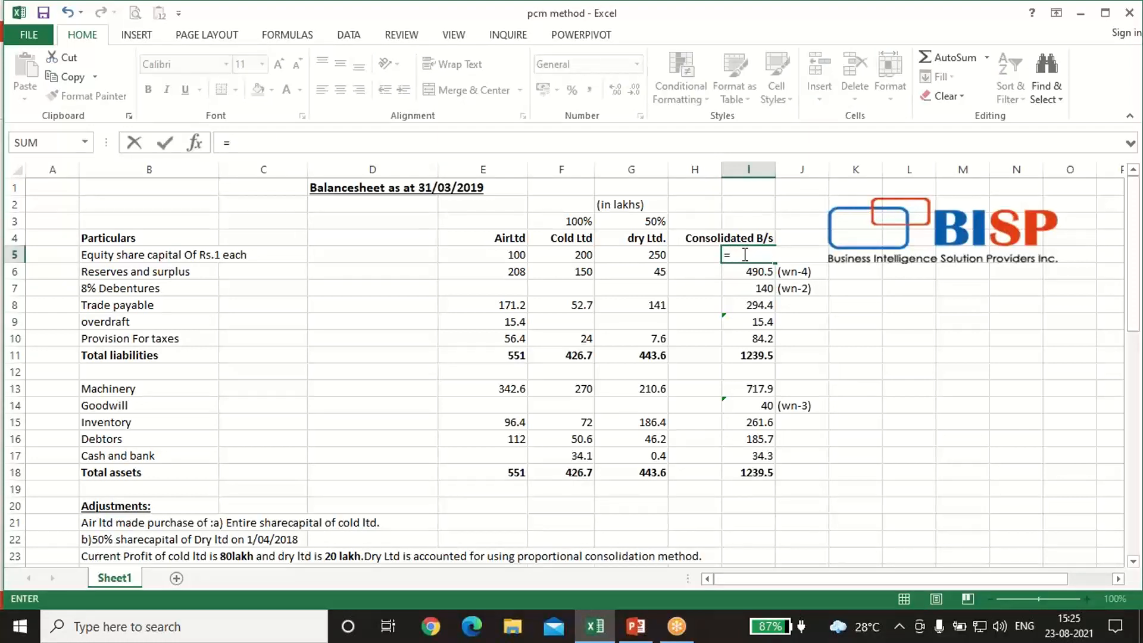
{"action": "key", "text": "Left"}
{"action": "key", "text": "Left"}
{"action": "key", "text": "Left"}
{"action": "key", "text": "Left"}
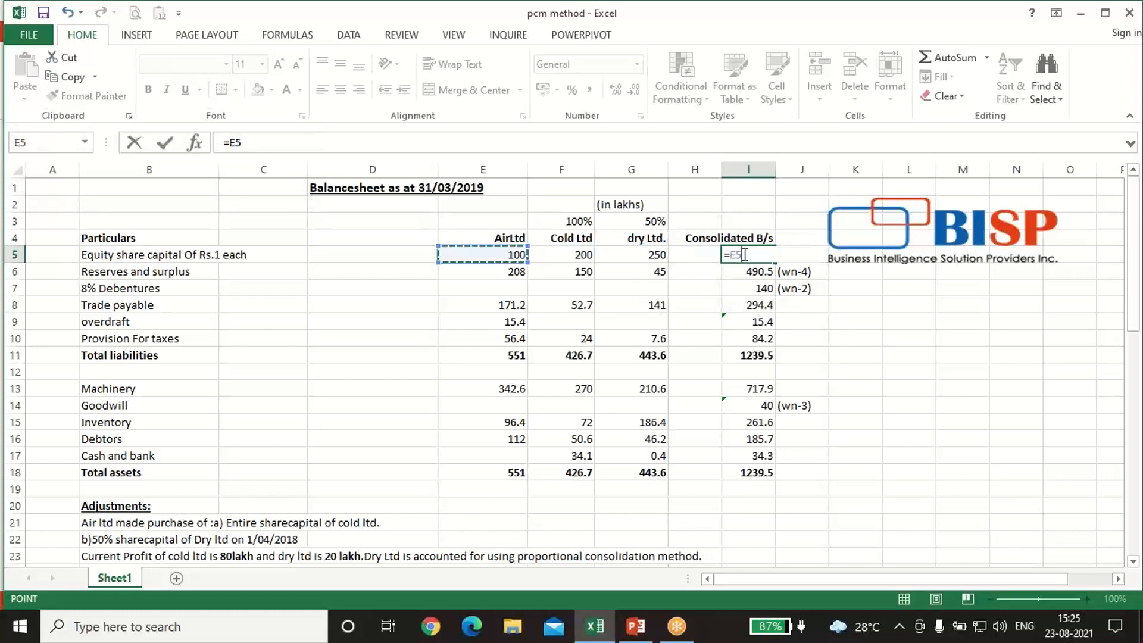
{"action": "type", "text": "+"}
{"action": "scroll", "coordinate": [753, 280], "scroll_direction": "down", "scroll_amount": 10}
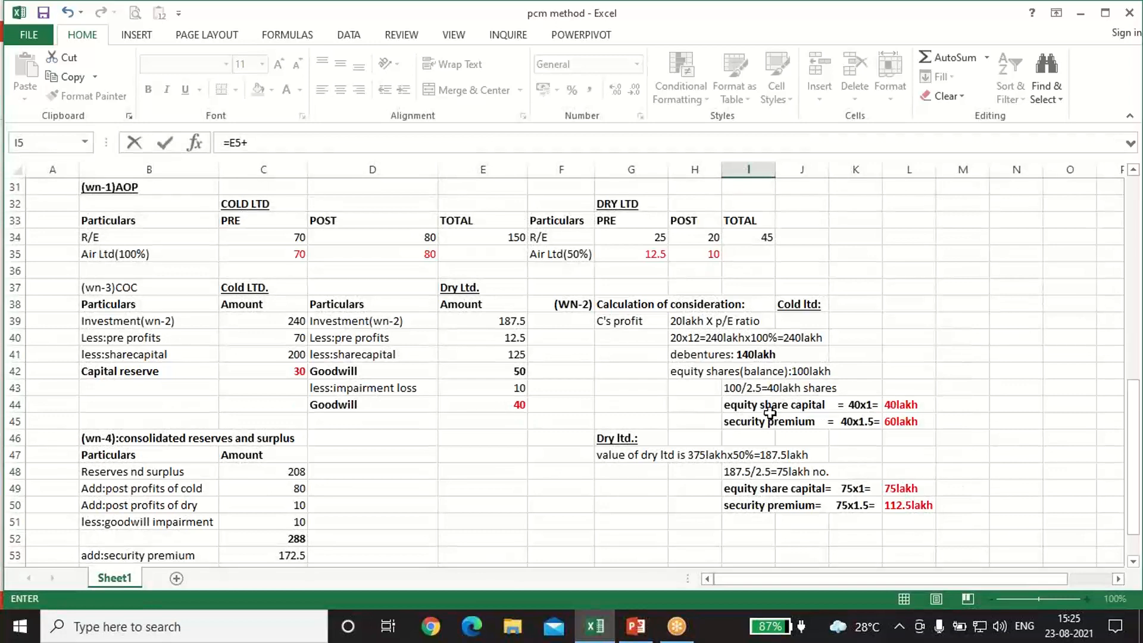
{"action": "scroll", "coordinate": [498, 402], "scroll_direction": "up", "scroll_amount": 10}
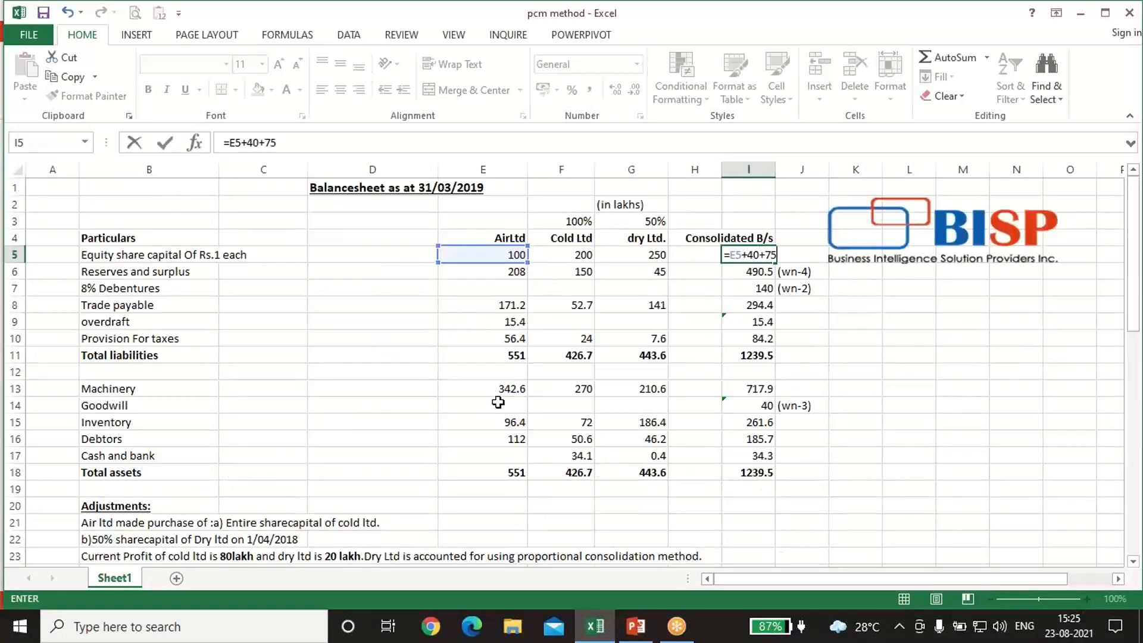
{"action": "key", "text": "Return"}
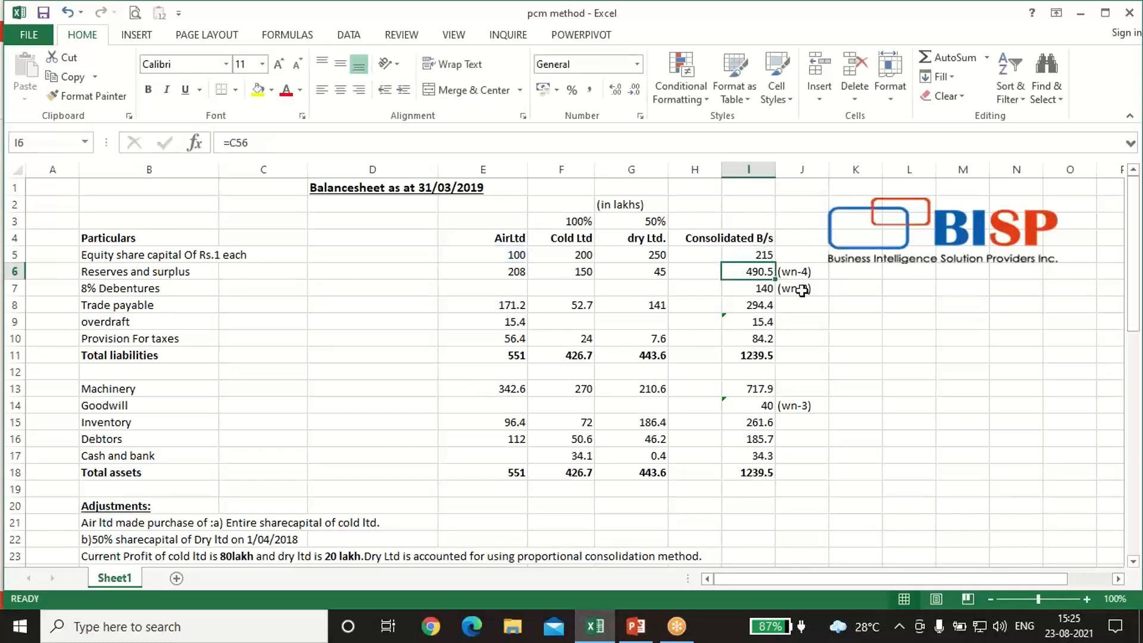
Trace the consolidated reserves and surplus to the total at the end of WN-4
{"action": "scroll", "coordinate": [897, 301], "scroll_direction": "down", "scroll_amount": 12}
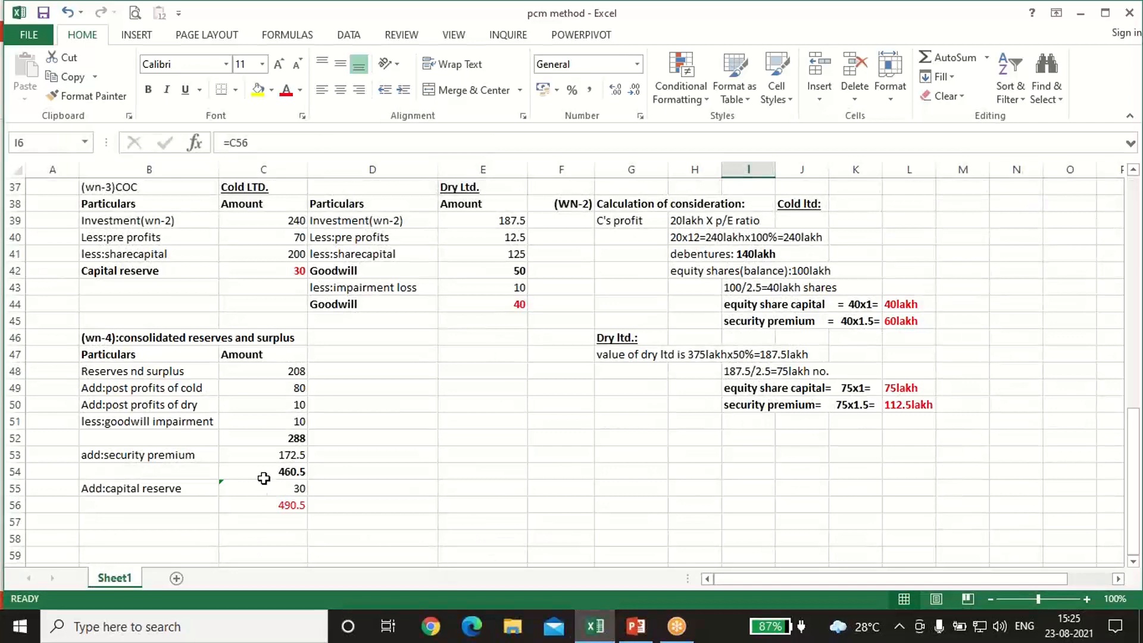
{"action": "left_click", "coordinate": [262, 504]}
{"action": "scroll", "coordinate": [439, 484], "scroll_direction": "up", "scroll_amount": 12}
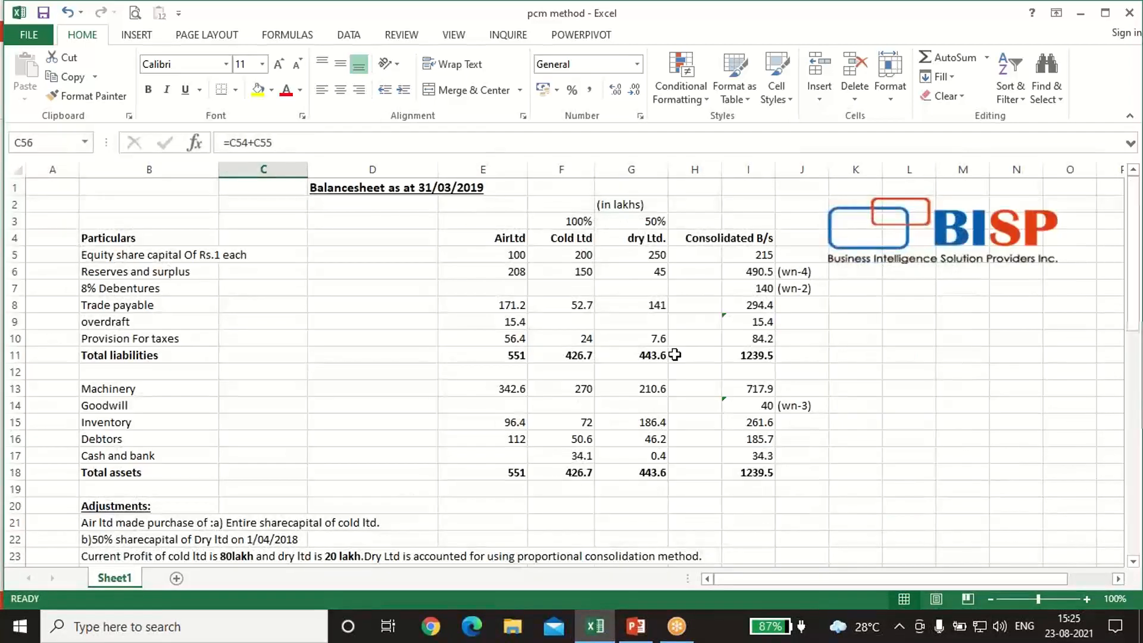
Trace the consolidated 8% debentures to the debentures issued for Cold Ltd in the WN-2 consideration calculation
{"action": "left_click", "coordinate": [744, 290]}
{"action": "scroll", "coordinate": [803, 355], "scroll_direction": "down", "scroll_amount": 10}
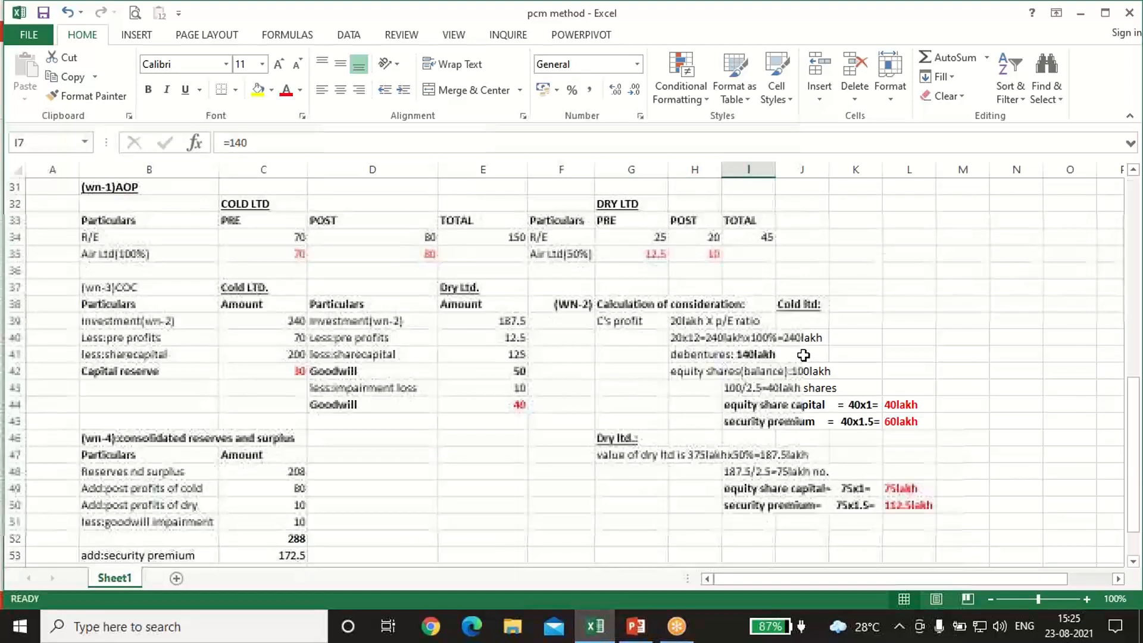
{"action": "left_click", "coordinate": [745, 356]}
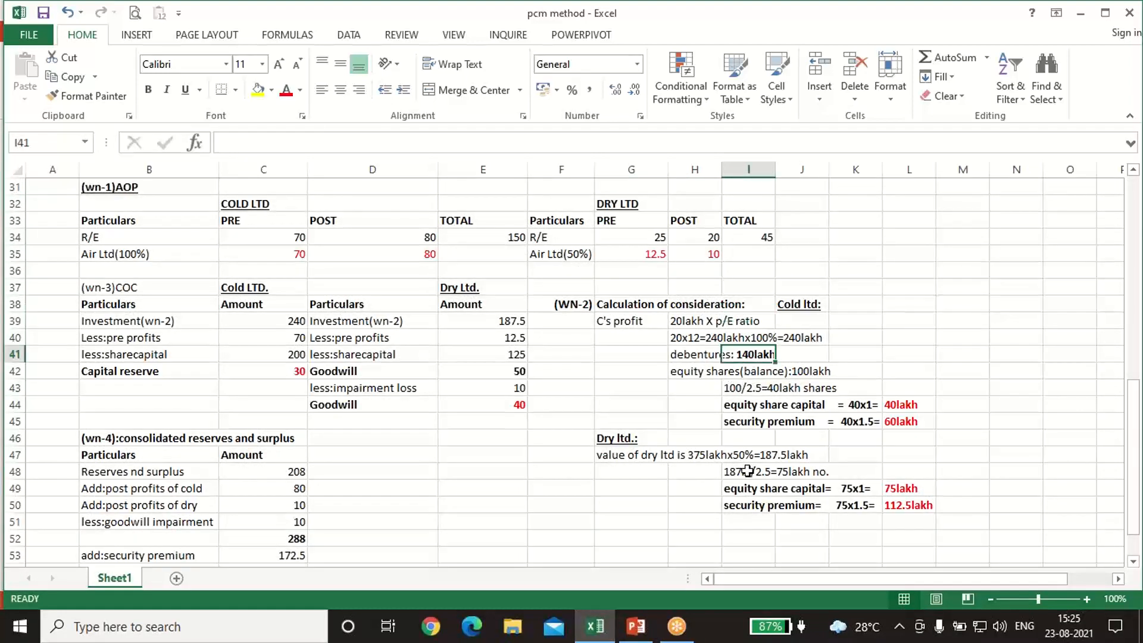
{"action": "scroll", "coordinate": [780, 345], "scroll_direction": "up", "scroll_amount": 10}
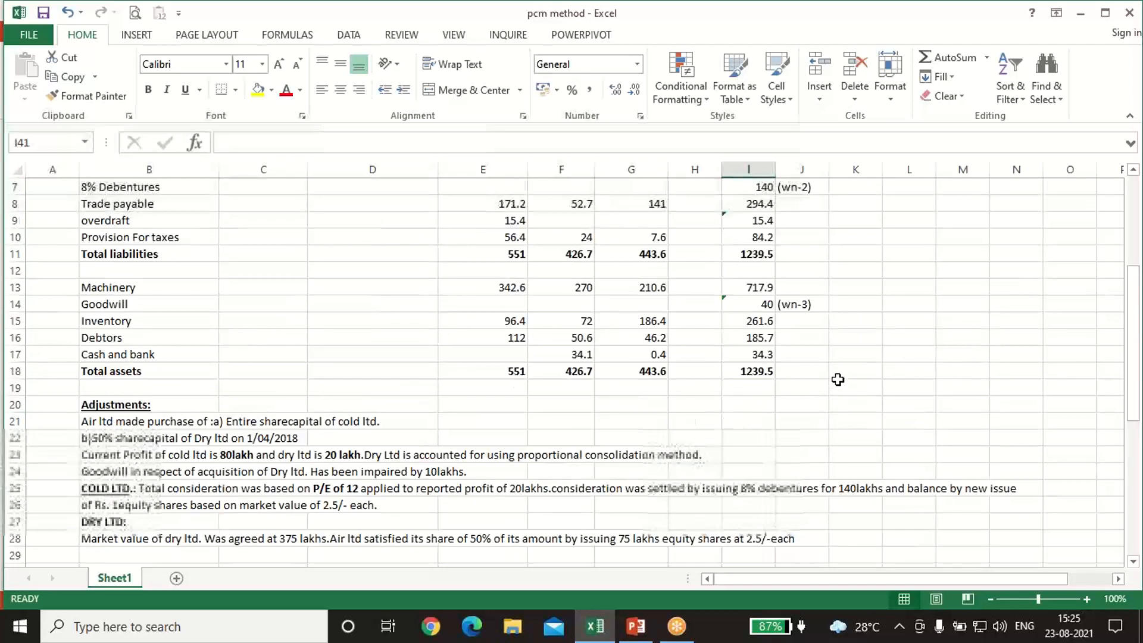
{"action": "left_click", "coordinate": [752, 290]}
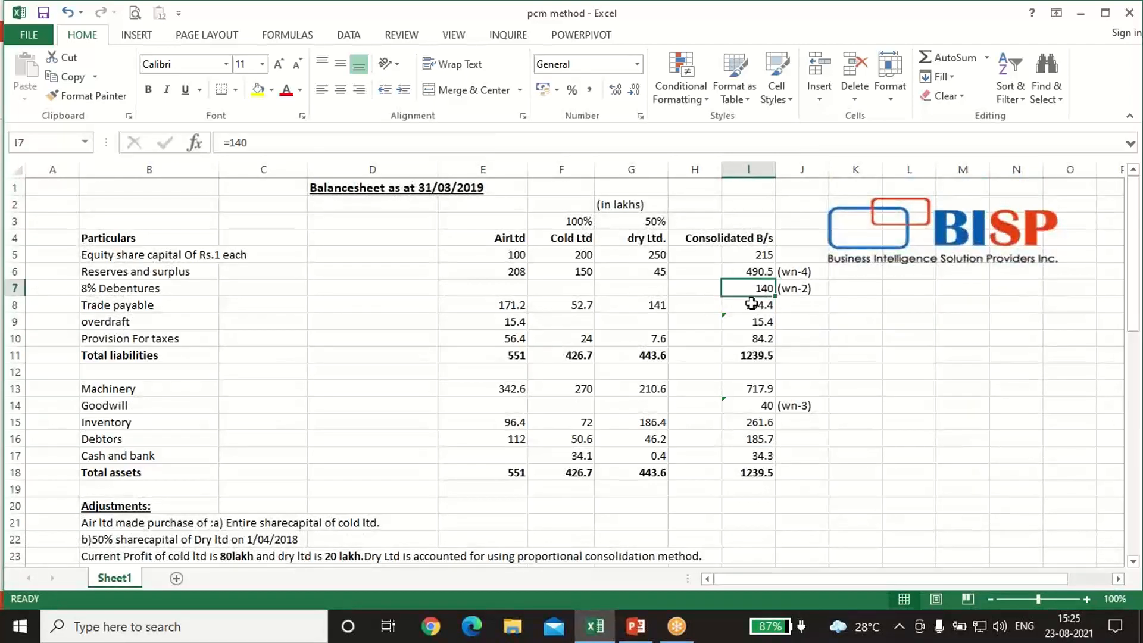
Re-enter the consolidated trade payable as E8+F8 plus 50% of Dry Ltd's amount in G8
{"action": "left_click", "coordinate": [751, 304]}
{"action": "type", "text": "="}
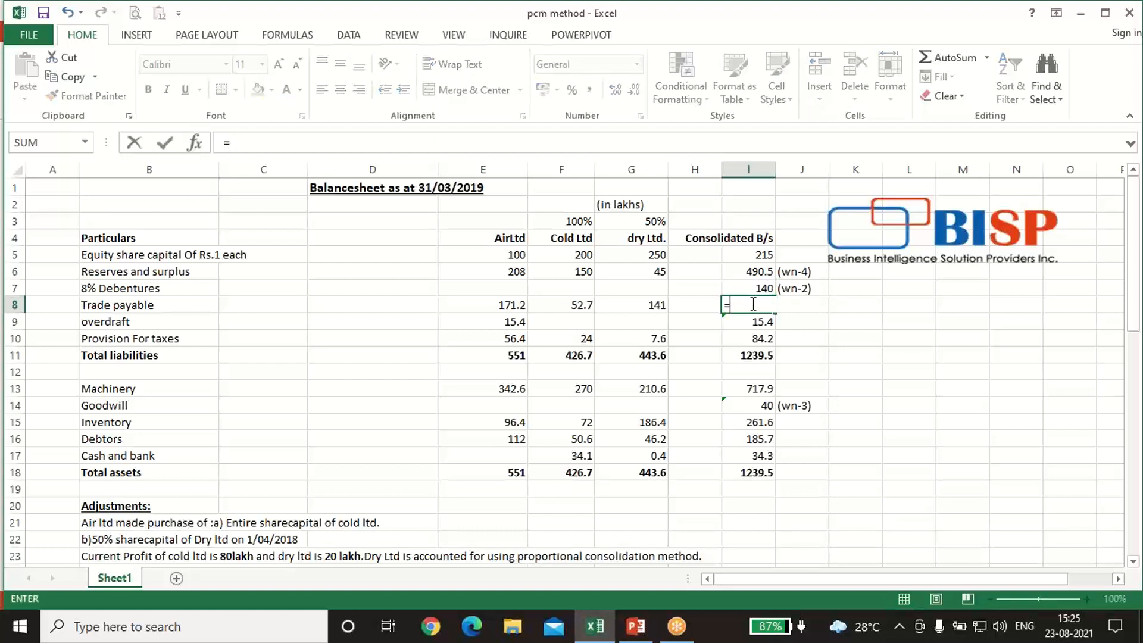
{"action": "key", "text": "Left"}
{"action": "key", "text": "Left"}
{"action": "key", "text": "Left"}
{"action": "key", "text": "Left"}
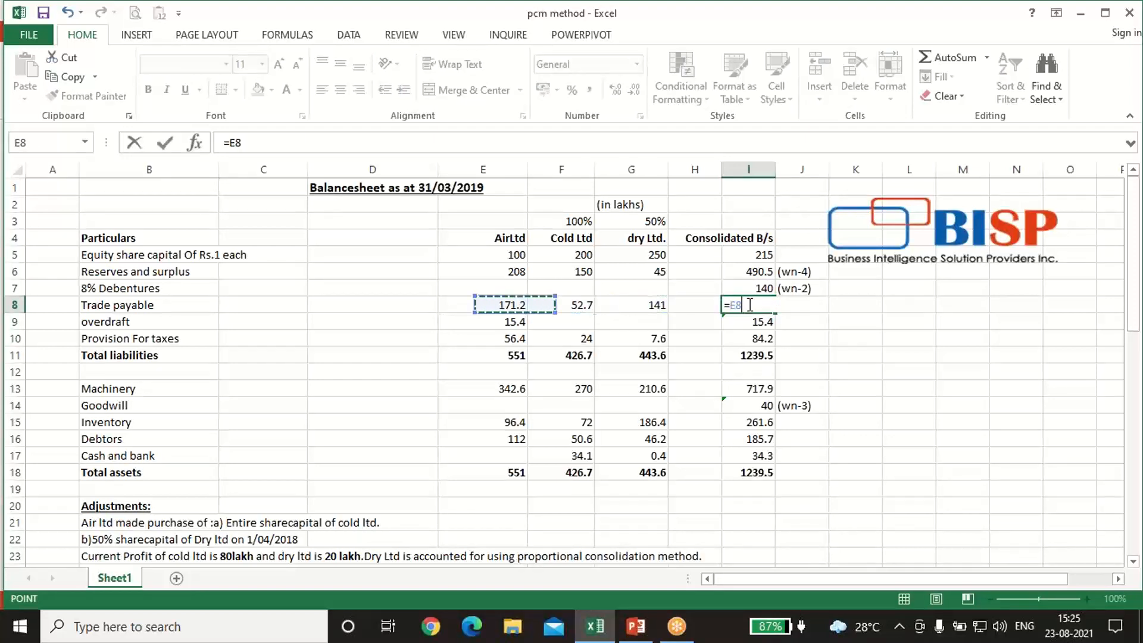
{"action": "type", "text": "+"}
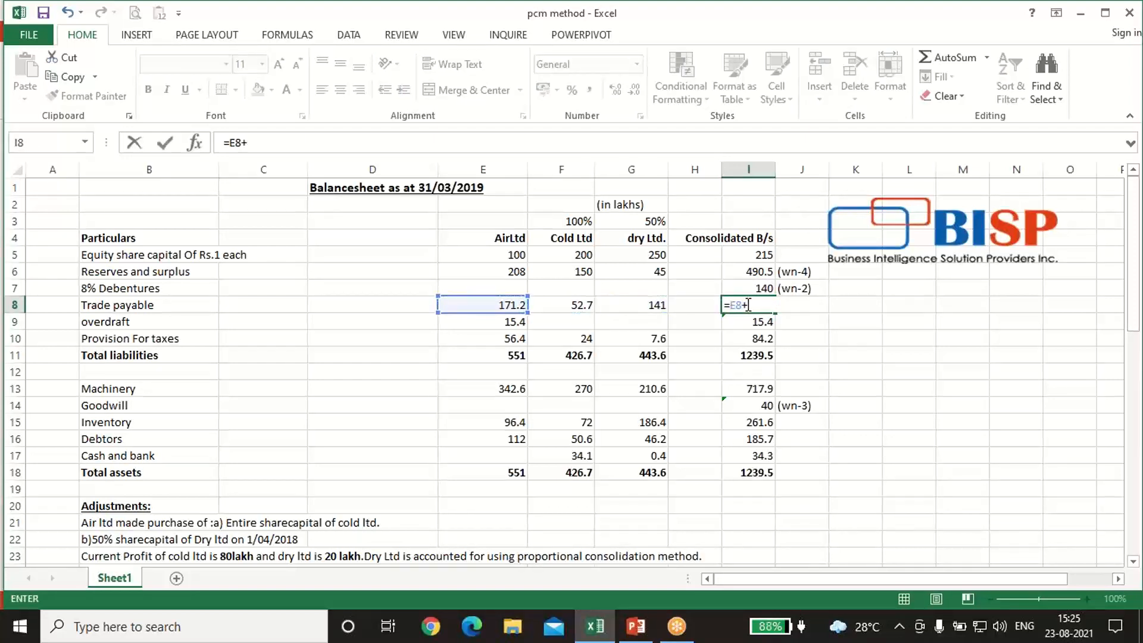
{"action": "key", "text": "Left"}
{"action": "key", "text": "Left"}
{"action": "key", "text": "Left"}
{"action": "type", "text": "+"}
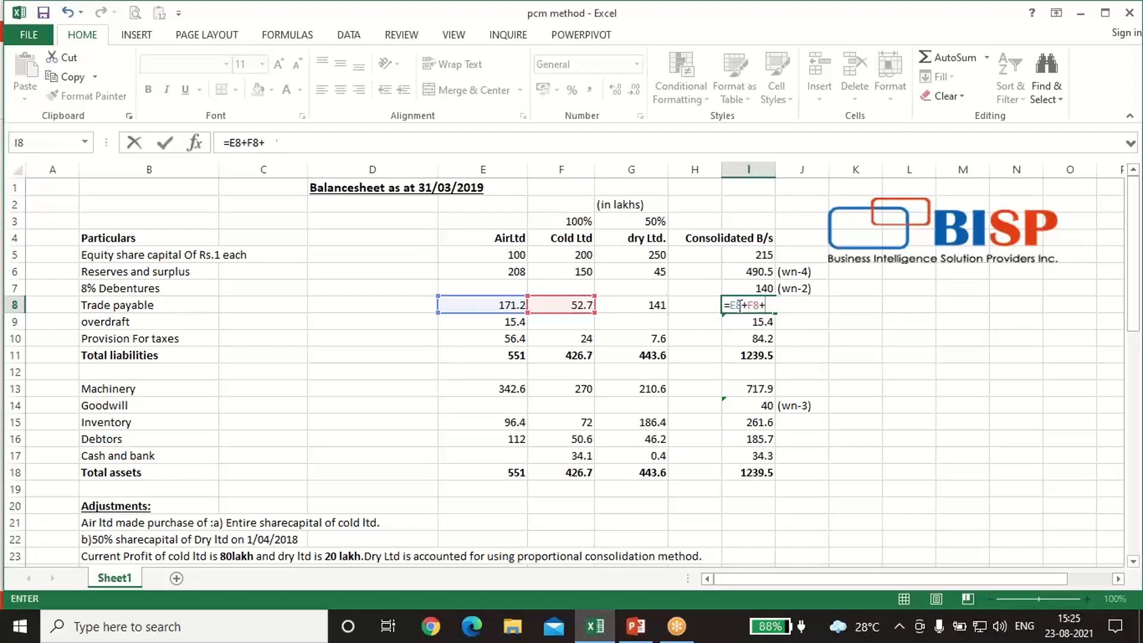
{"action": "key", "text": "Left"}
{"action": "key", "text": "Left"}
{"action": "type", "text": "*"}
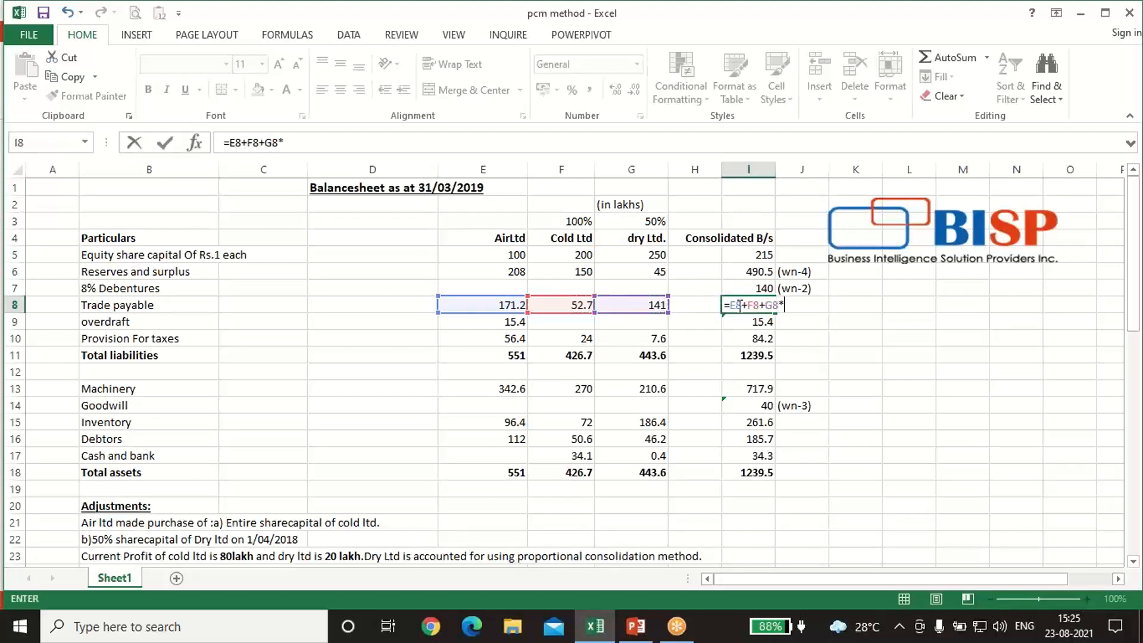
{"action": "key", "text": "Return"}
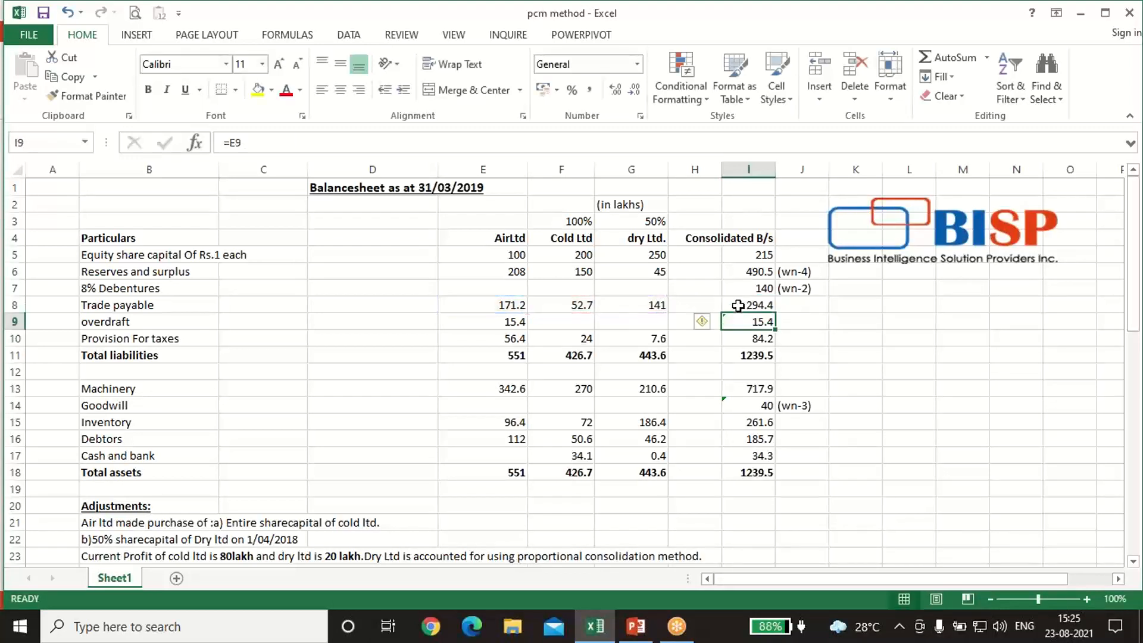
Check the overdraft row across the companies and its consolidated formula
{"action": "key", "text": "Left"}
{"action": "key", "text": "Left"}
{"action": "key", "text": "Left"}
{"action": "key", "text": "Left"}
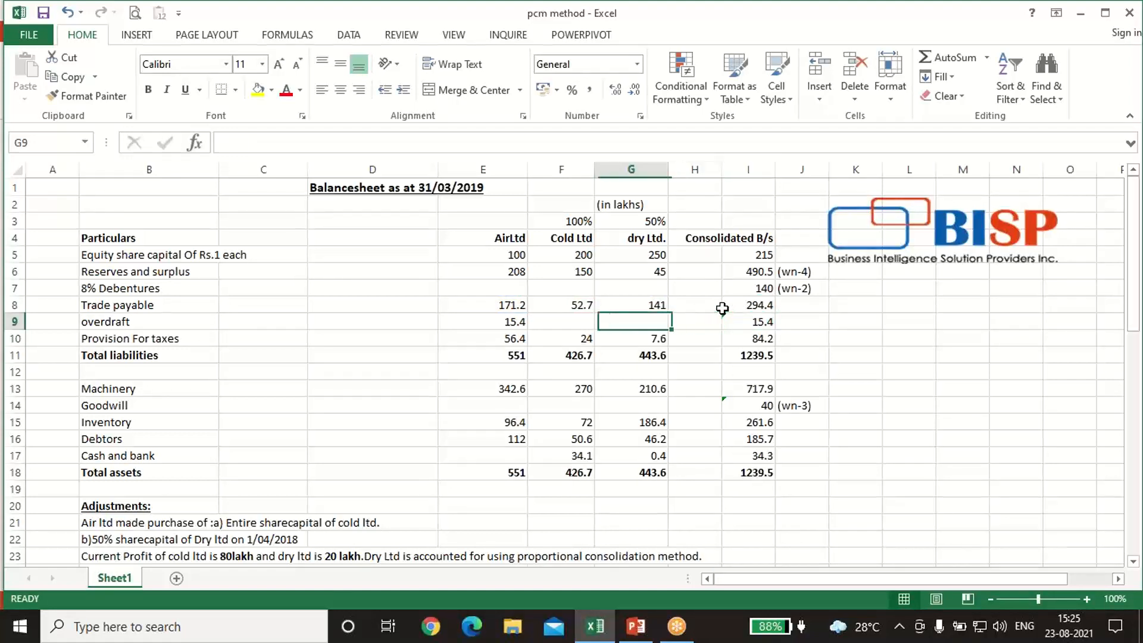
{"action": "key", "text": "Right"}
{"action": "key", "text": "Right"}
{"action": "key", "text": "Right"}
{"action": "key", "text": "Right"}
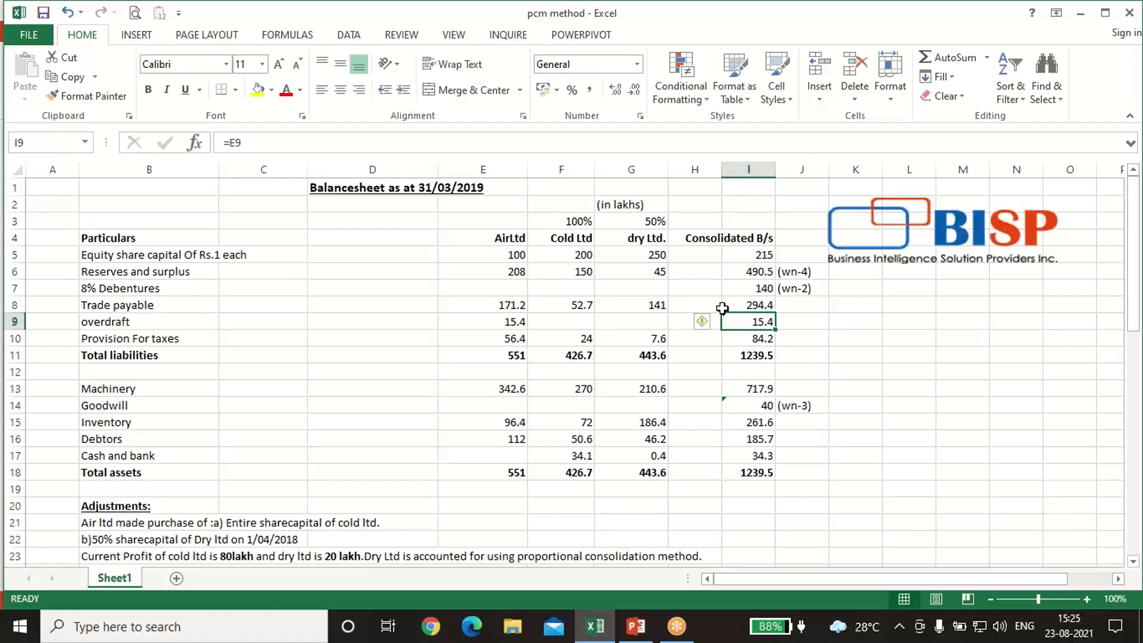
Re-enter the consolidated provision for taxes as E10+F10 plus 50% of Dry Ltd's amount in G10
{"action": "key", "text": "Down"}
{"action": "key", "text": "Left"}
{"action": "key", "text": "Left"}
{"action": "key", "text": "Left"}
{"action": "key", "text": "Left"}
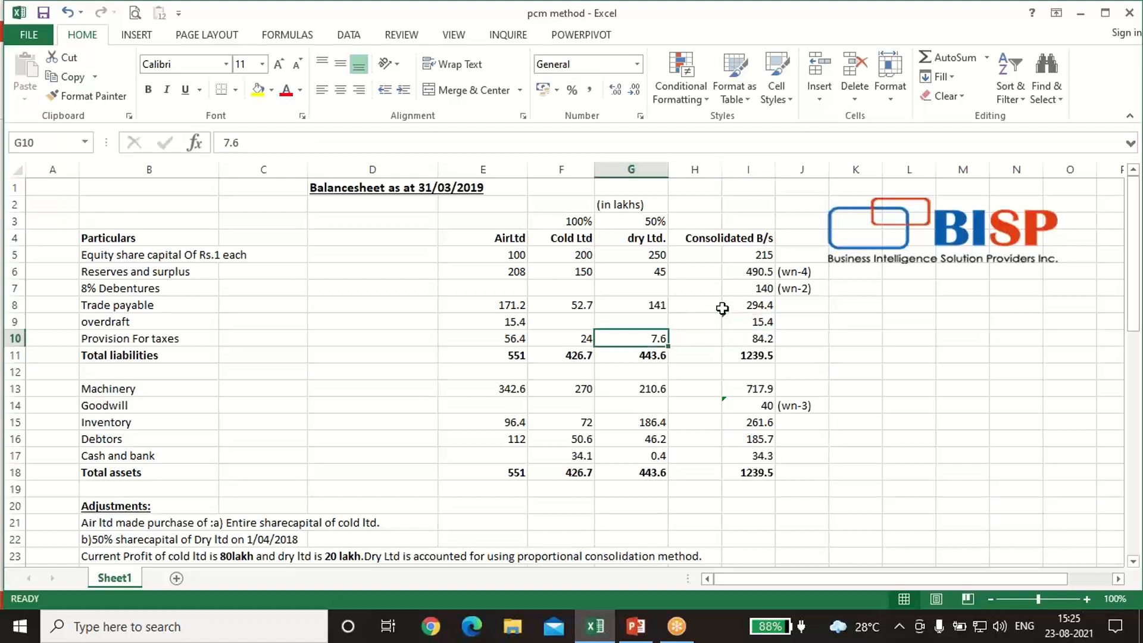
{"action": "key", "text": "Right"}
{"action": "key", "text": "Right"}
{"action": "key", "text": "Right"}
{"action": "key", "text": "Right"}
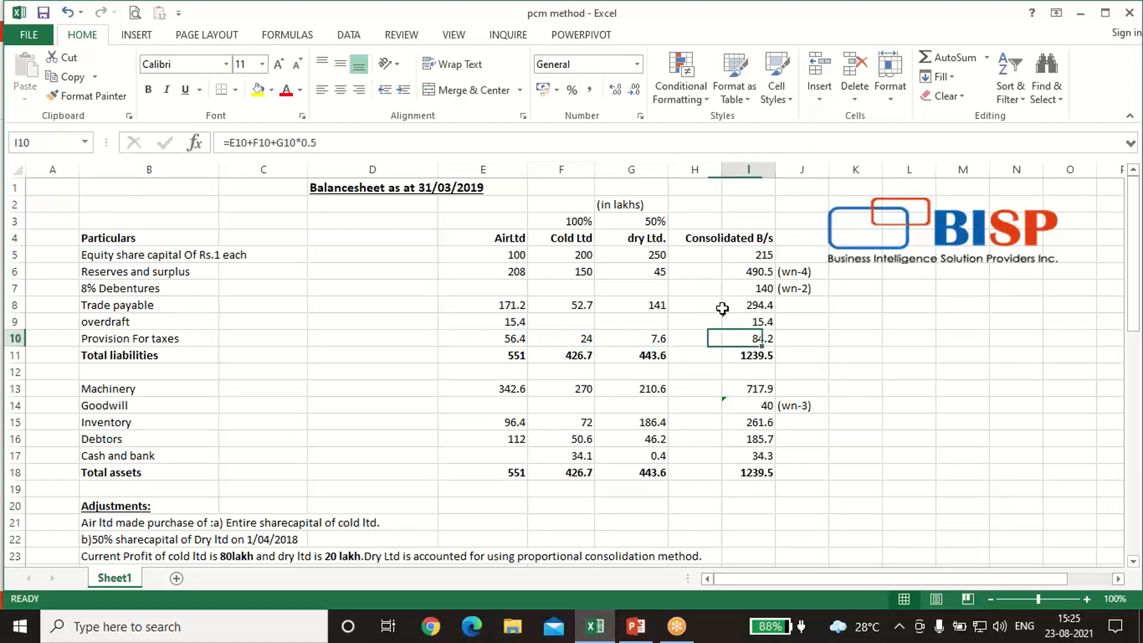
{"action": "type", "text": "="}
{"action": "key", "text": "Left"}
{"action": "key", "text": "Left"}
{"action": "key", "text": "Left"}
{"action": "key", "text": "Left"}
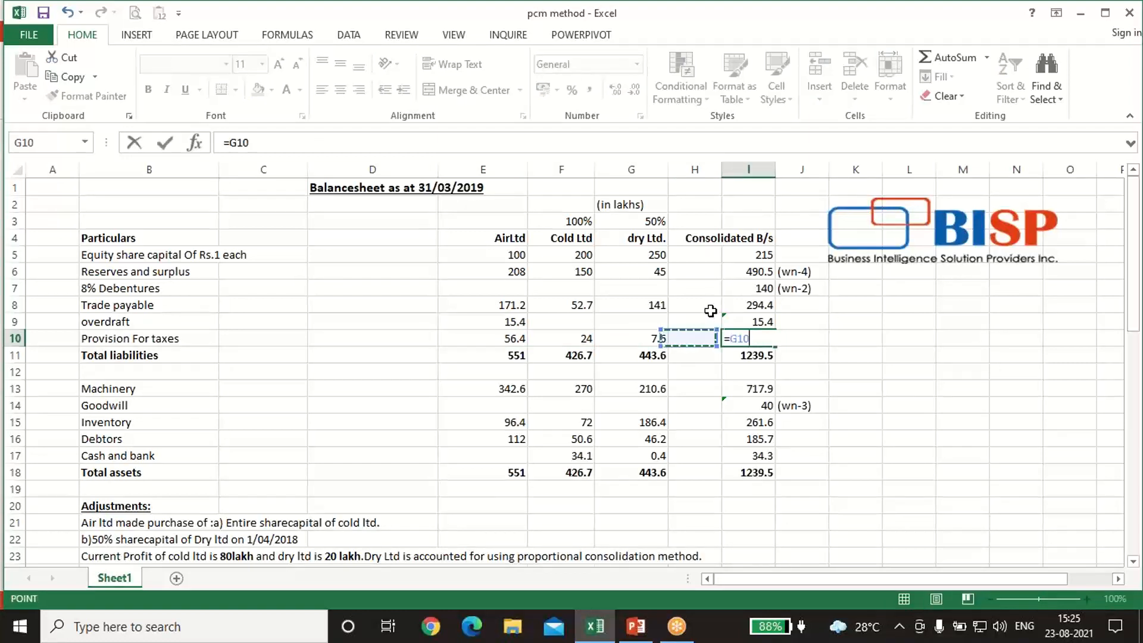
{"action": "type", "text": "+"}
{"action": "key", "text": "Left"}
{"action": "key", "text": "Left"}
{"action": "key", "text": "Left"}
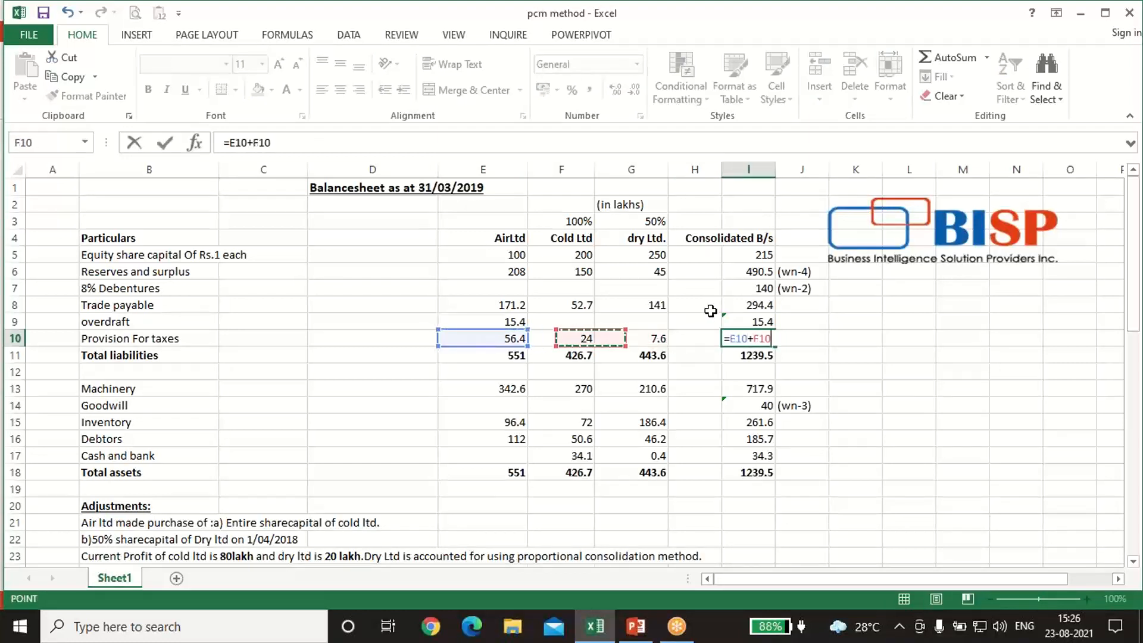
{"action": "type", "text": "+"}
{"action": "key", "text": "Left"}
{"action": "key", "text": "Left"}
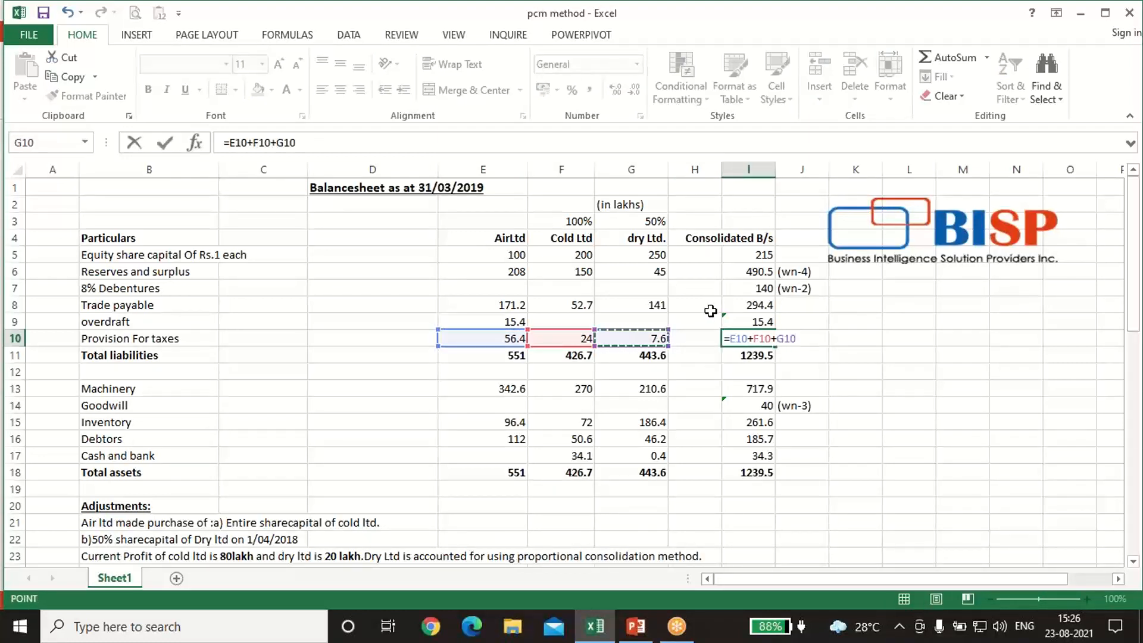
{"action": "type", "text": "*"}
{"action": "key", "text": "Return"}
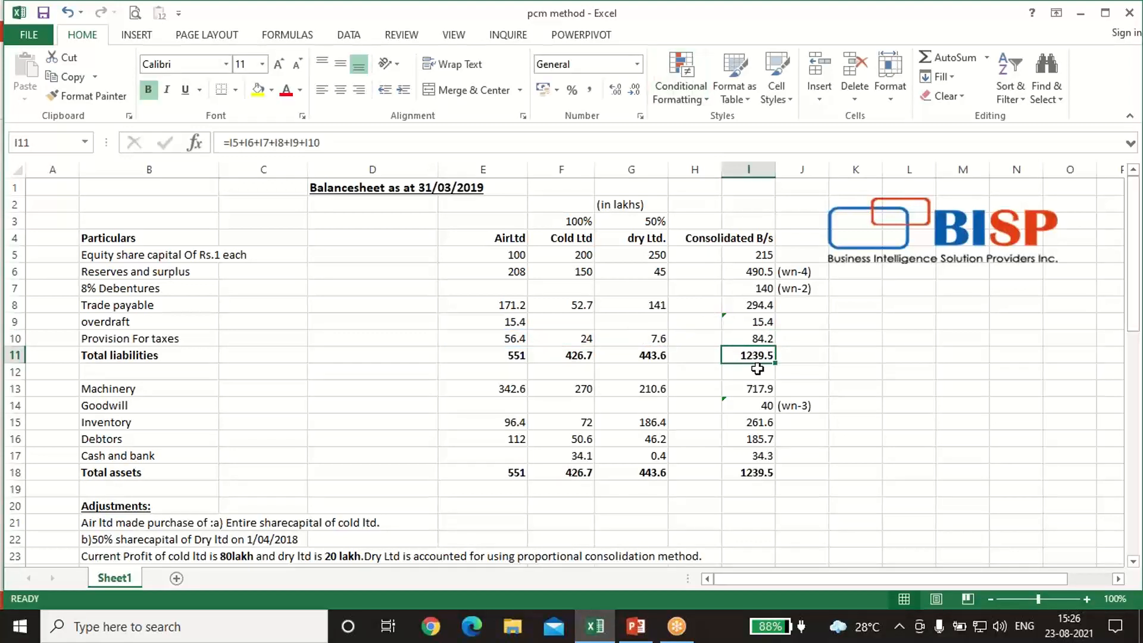
Re-enter the consolidated machinery as E13+F13 plus 50% of Dry Ltd's amount in G13
{"action": "left_click", "coordinate": [758, 386]}
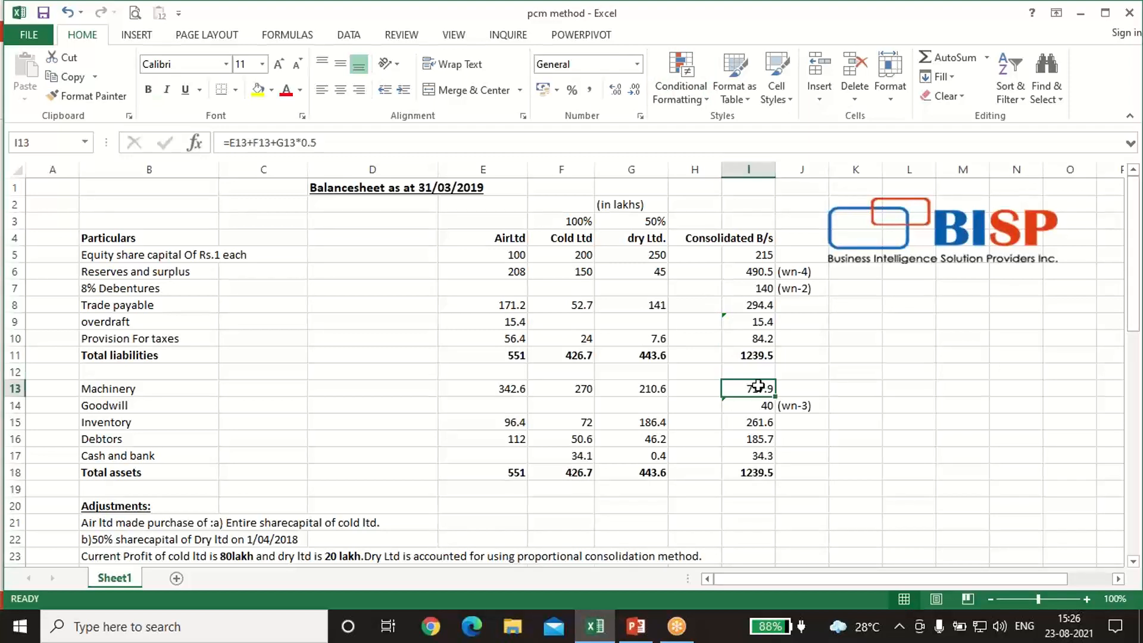
{"action": "type", "text": "="}
{"action": "key", "text": "Left"}
{"action": "key", "text": "Left"}
{"action": "key", "text": "Left"}
{"action": "key", "text": "Left"}
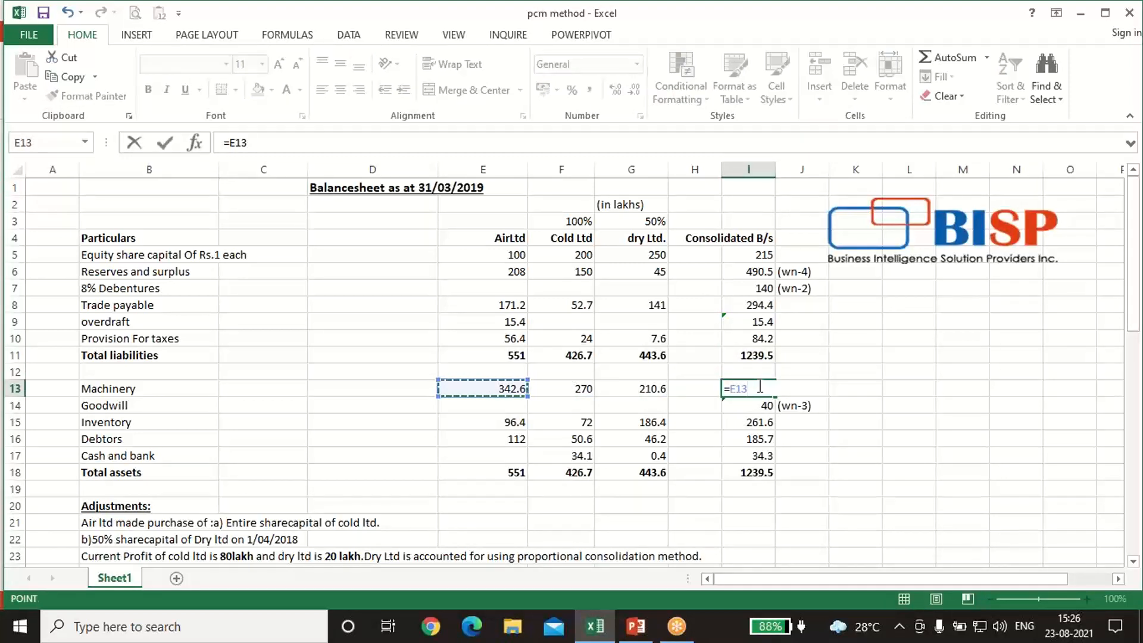
{"action": "type", "text": "+"}
{"action": "key", "text": "Left"}
{"action": "key", "text": "Left"}
{"action": "key", "text": "Left"}
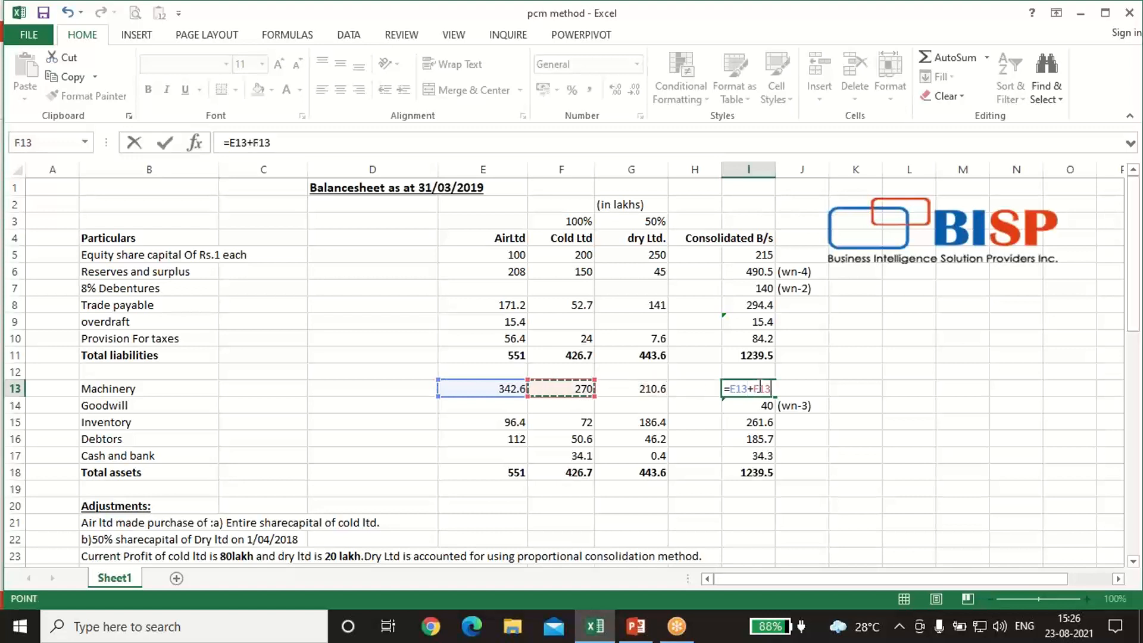
{"action": "type", "text": "+"}
{"action": "key", "text": "Left"}
{"action": "key", "text": "Left"}
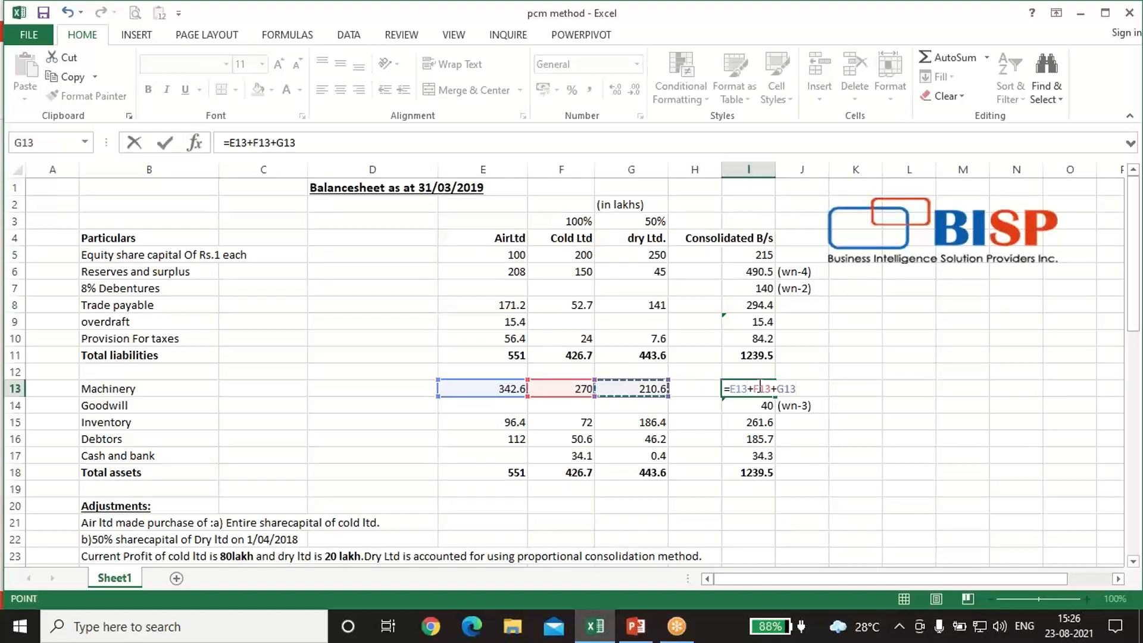
{"action": "type", "text": "*"}
{"action": "key", "text": "Return"}
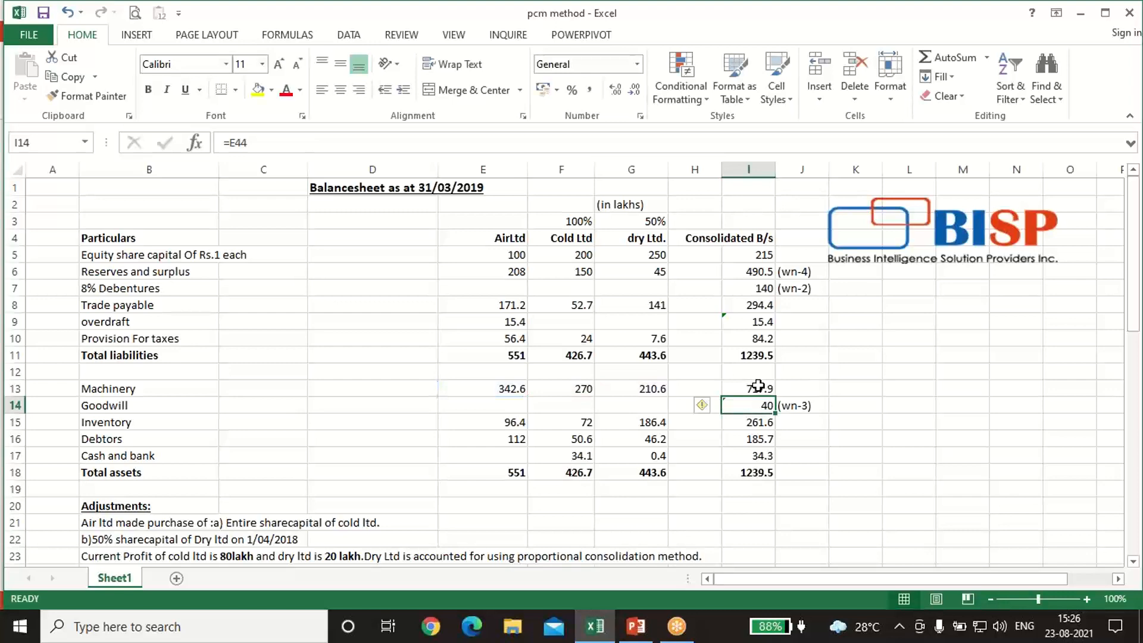
Trace the consolidated goodwill to Dry Ltd's goodwill after impairment loss in WN-3
{"action": "scroll", "coordinate": [779, 456], "scroll_direction": "down", "scroll_amount": 10}
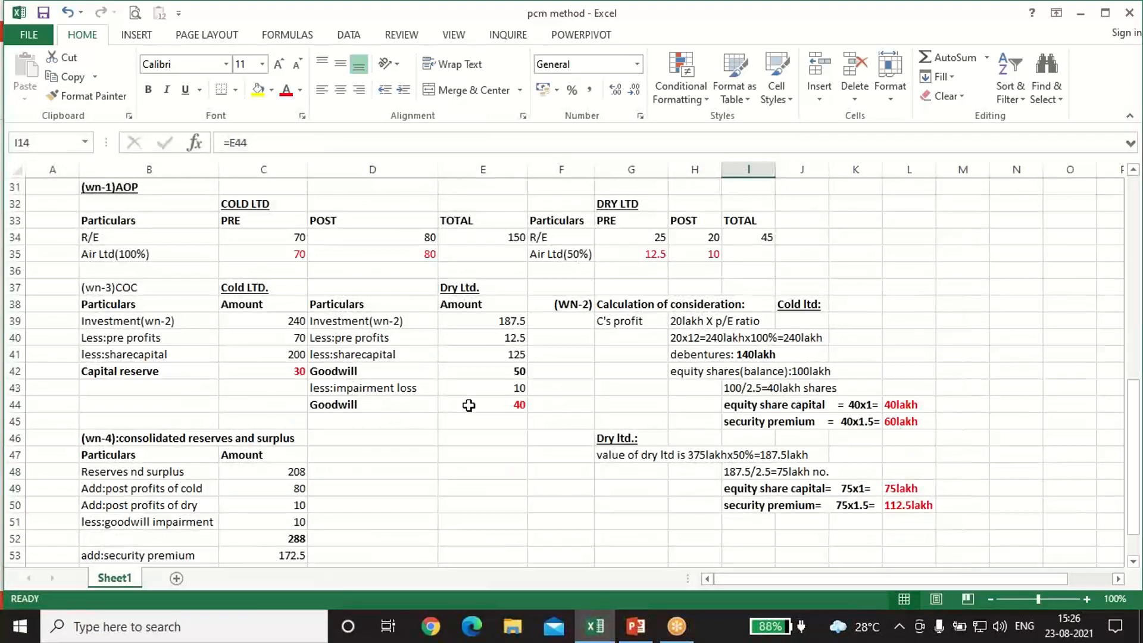
{"action": "left_click", "coordinate": [469, 405]}
{"action": "scroll", "coordinate": [738, 363], "scroll_direction": "up", "scroll_amount": 10}
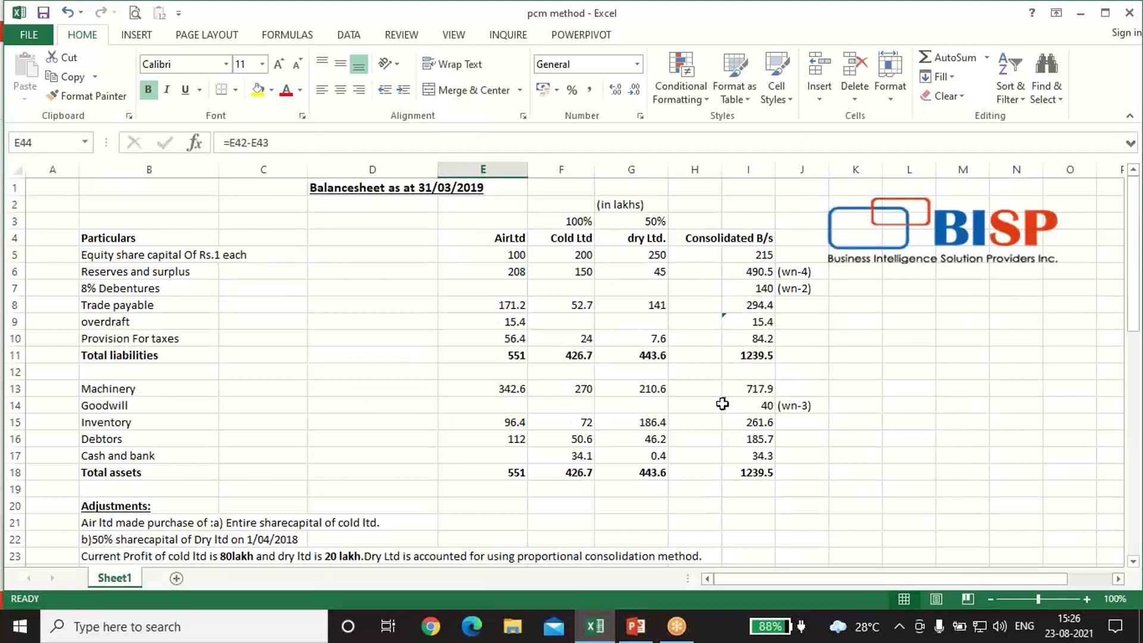
{"action": "left_click", "coordinate": [760, 406]}
Re-enter the consolidated inventory as =E15+F15+G15*.5, taking half of Dry Ltd's amount
{"action": "left_click", "coordinate": [753, 422]}
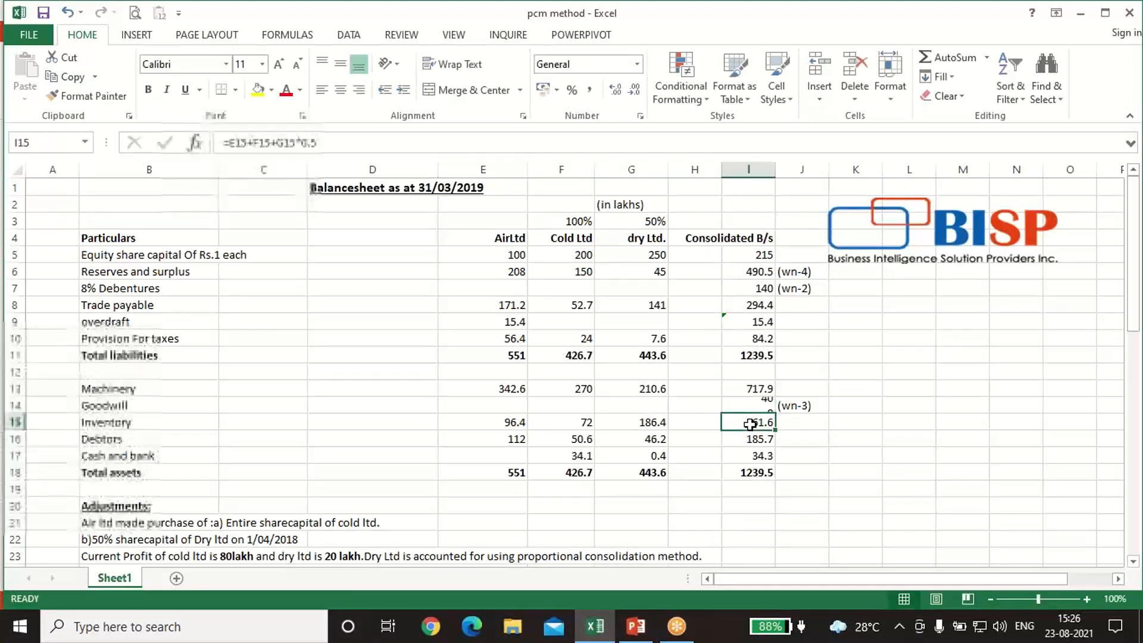
{"action": "type", "text": "="}
{"action": "key", "text": "Left"}
{"action": "key", "text": "Left"}
{"action": "key", "text": "Left"}
{"action": "key", "text": "Left"}
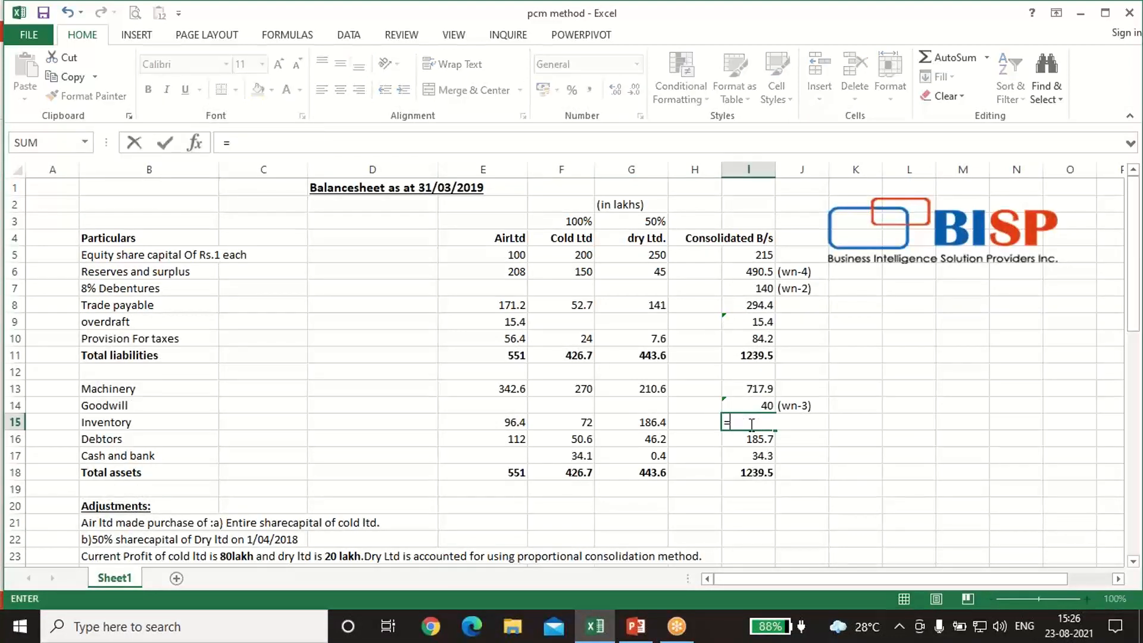
{"action": "type", "text": "+"}
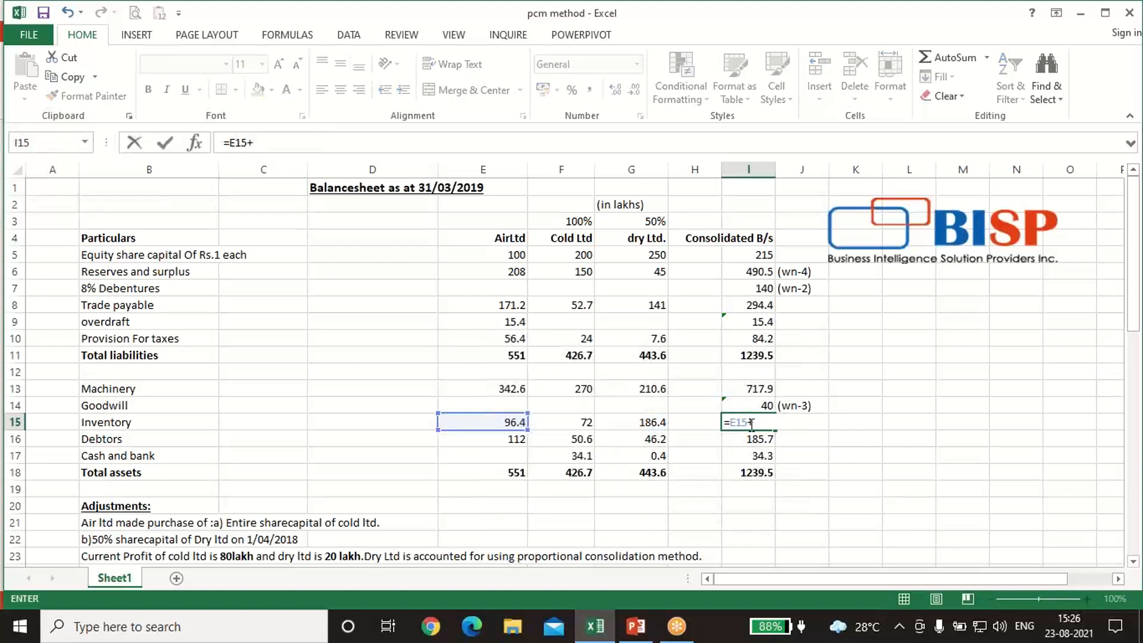
{"action": "key", "text": "Left"}
{"action": "key", "text": "Left"}
{"action": "key", "text": "Left"}
{"action": "type", "text": "+"}
{"action": "key", "text": "Left"}
{"action": "key", "text": "Left"}
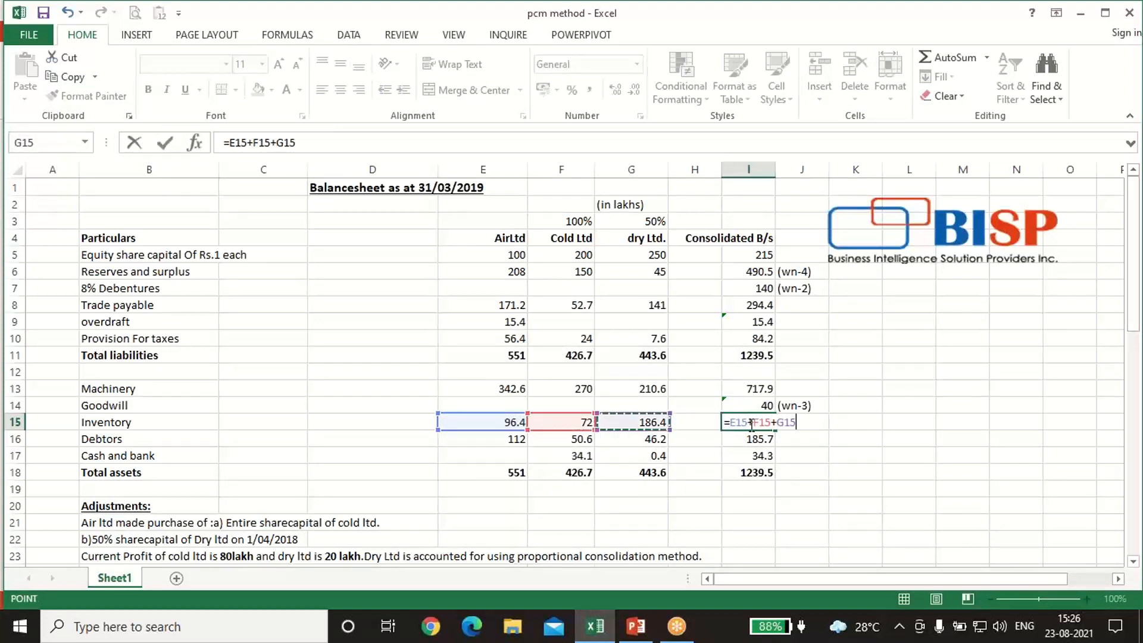
{"action": "type", "text": "*0"}
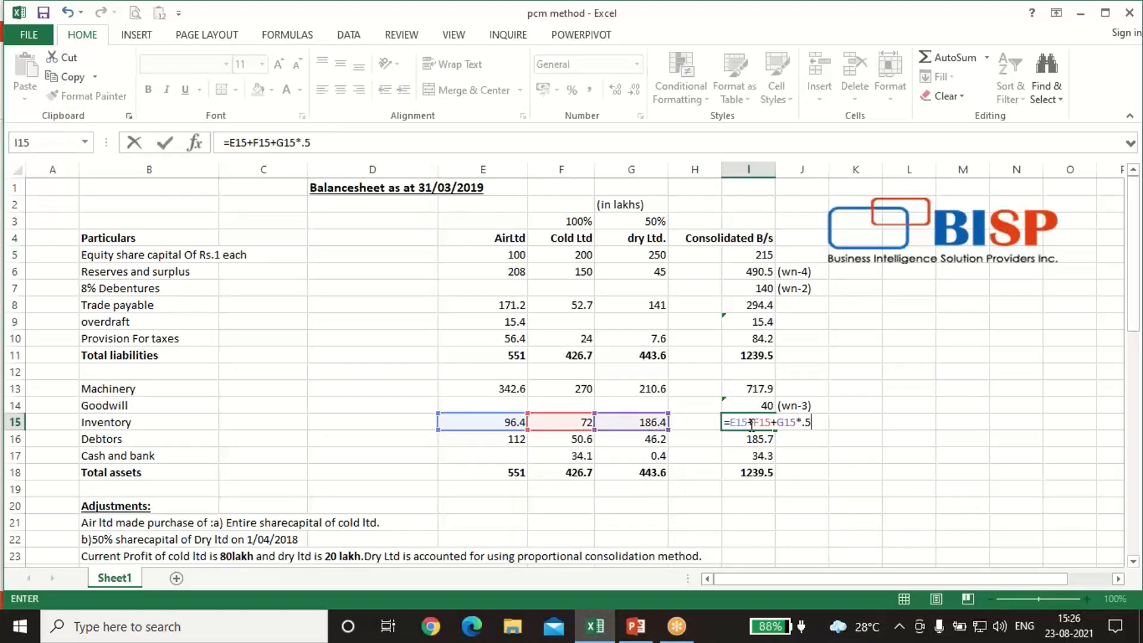
{"action": "type", "text": ".5"}
{"action": "key", "text": "Return"}
Re-enter the consolidated debtors as =E16+F16+G16*.5, taking half of Dry Ltd's amount
{"action": "type", "text": "="}
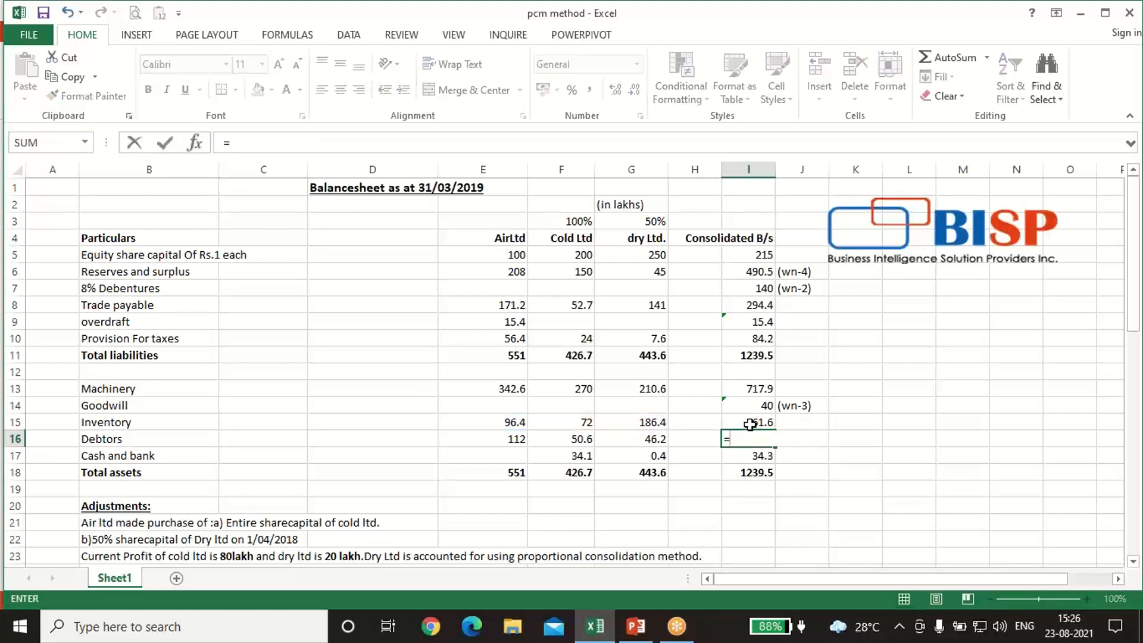
{"action": "key", "text": "Left"}
{"action": "key", "text": "Left"}
{"action": "key", "text": "Left"}
{"action": "key", "text": "Left"}
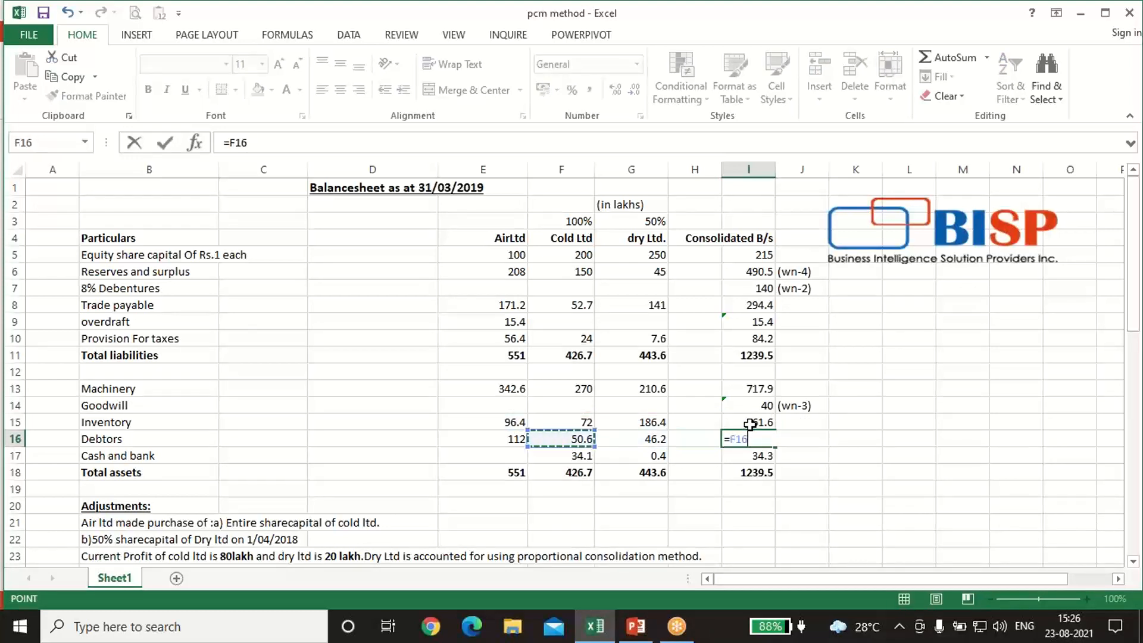
{"action": "type", "text": "+"}
{"action": "key", "text": "Left"}
{"action": "key", "text": "Left"}
{"action": "key", "text": "Left"}
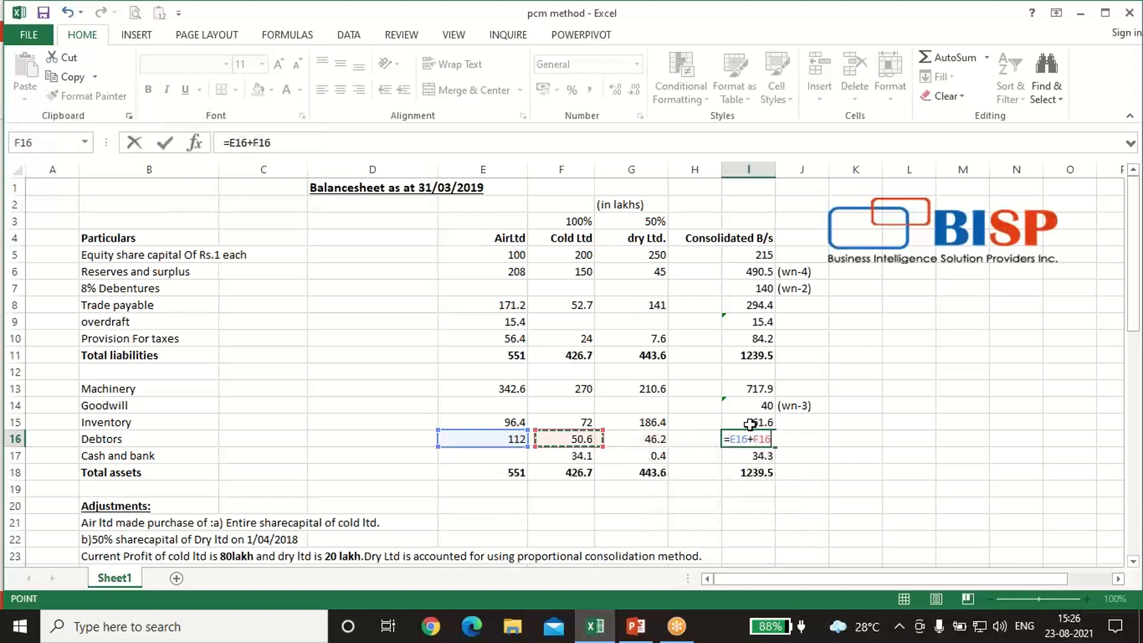
{"action": "type", "text": "+"}
{"action": "key", "text": "Left"}
{"action": "key", "text": "Left"}
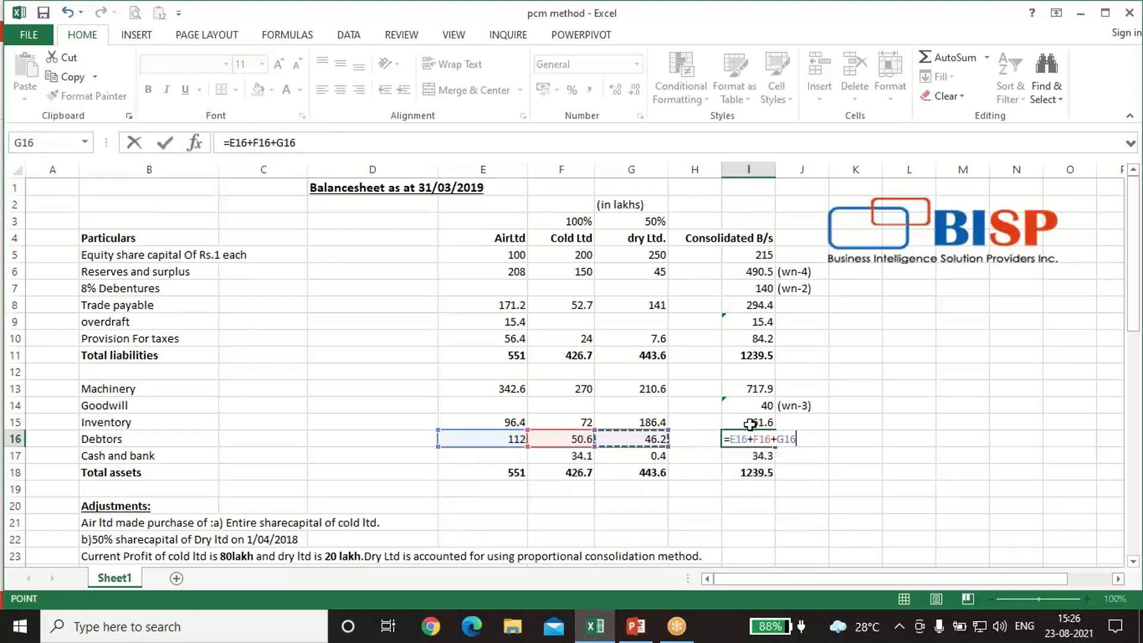
{"action": "type", "text": "*"}
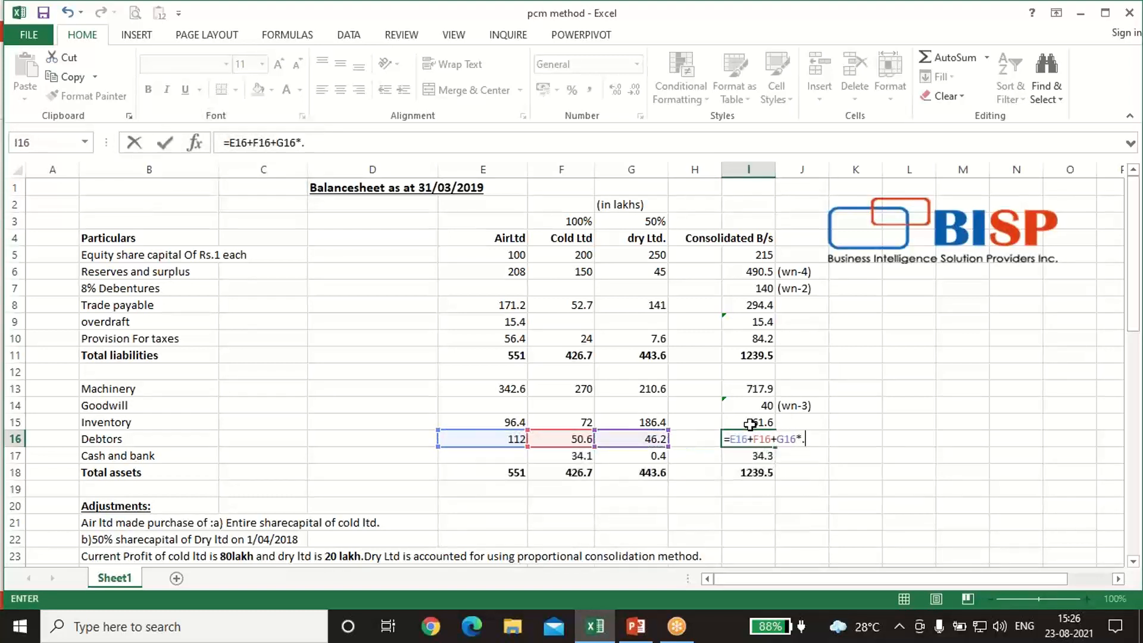
{"action": "key", "text": "Return"}
Re-enter the consolidated cash and bank as =F17+G17*.5, and compare the consolidated total liabilities with the total assets
{"action": "type", "text": "="}
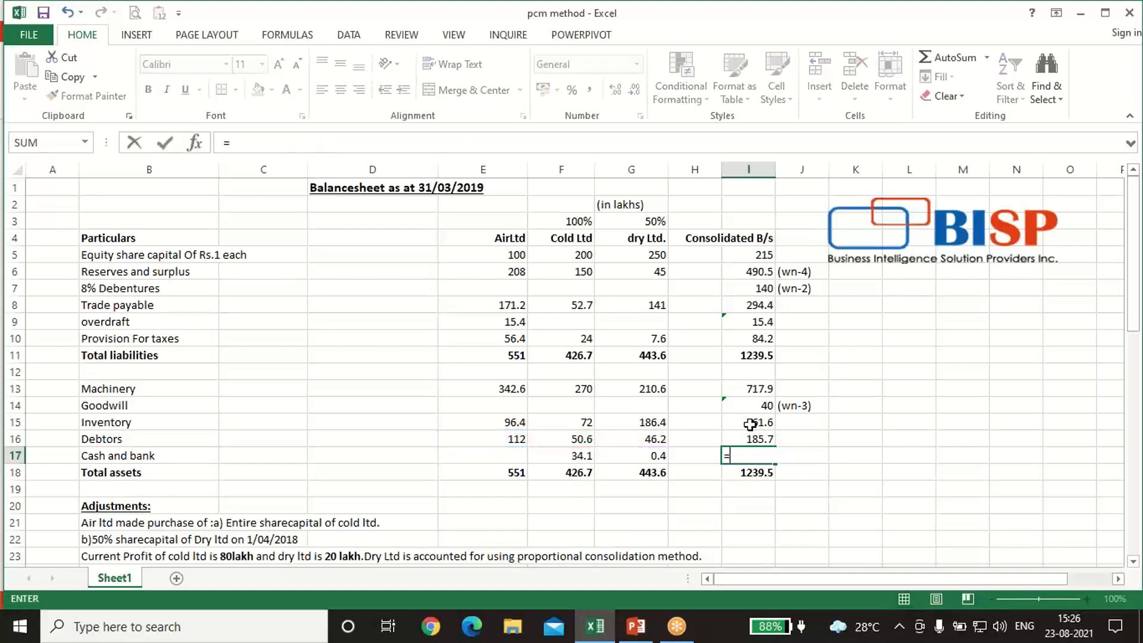
{"action": "key", "text": "Left"}
{"action": "key", "text": "Left"}
{"action": "key", "text": "Left"}
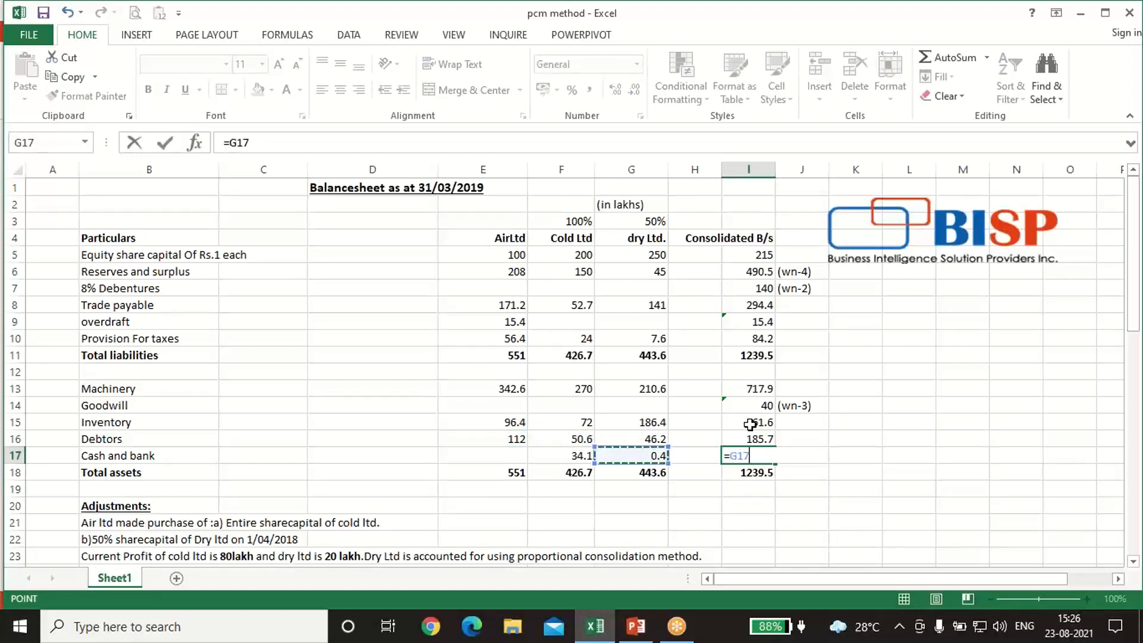
{"action": "type", "text": "+"}
{"action": "key", "text": "Left"}
{"action": "key", "text": "Left"}
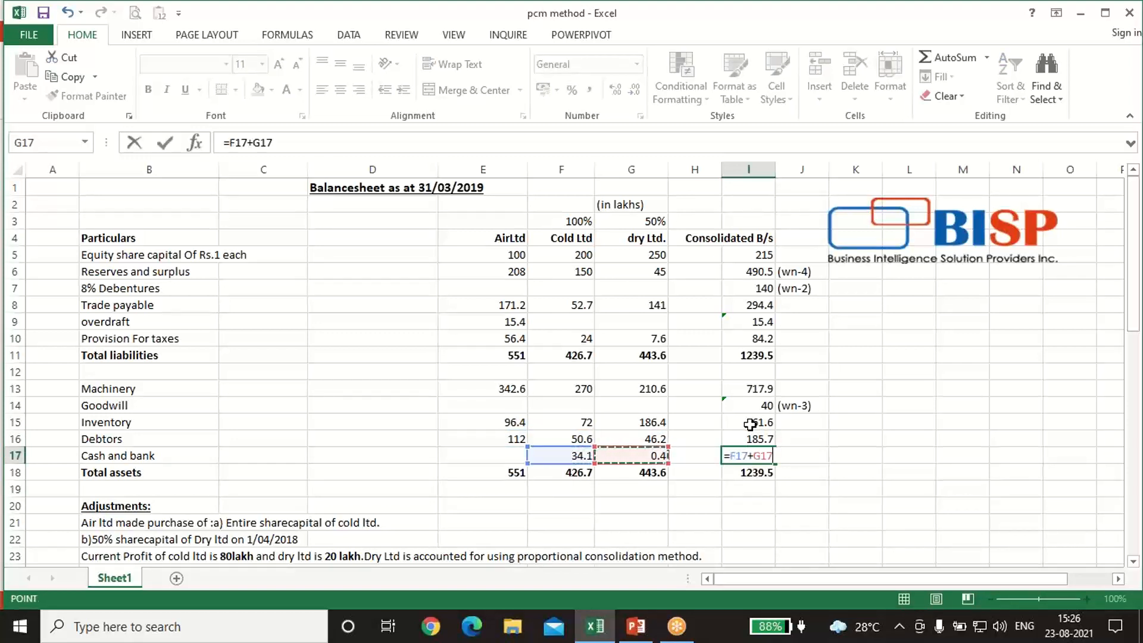
{"action": "type", "text": "*.5"}
{"action": "key", "text": "Return"}
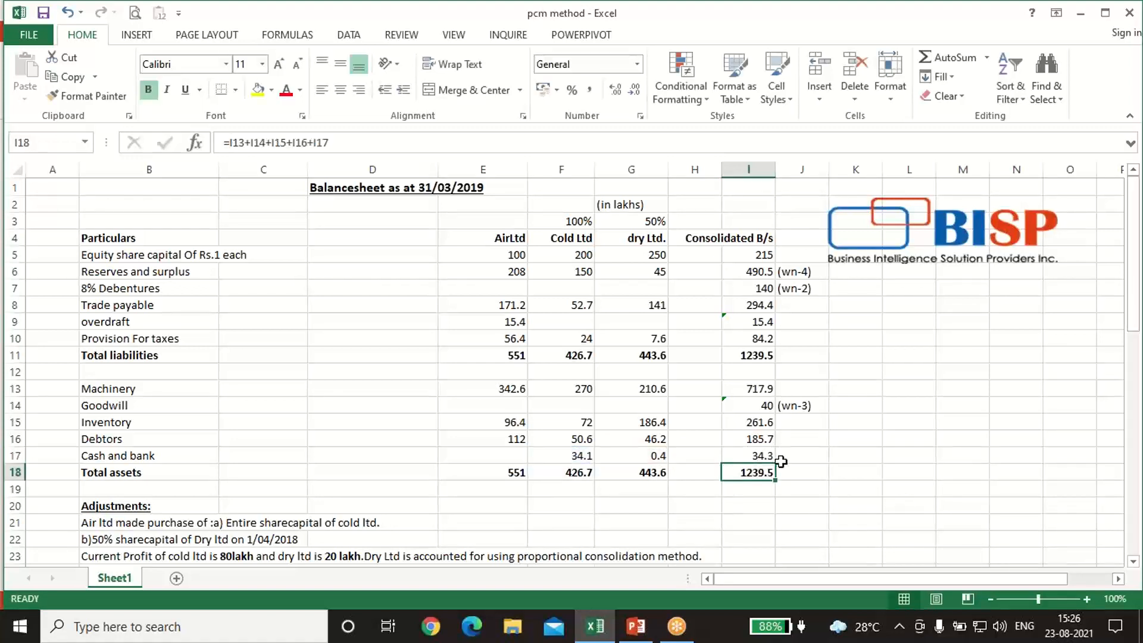
{"action": "left_click", "coordinate": [757, 356]}
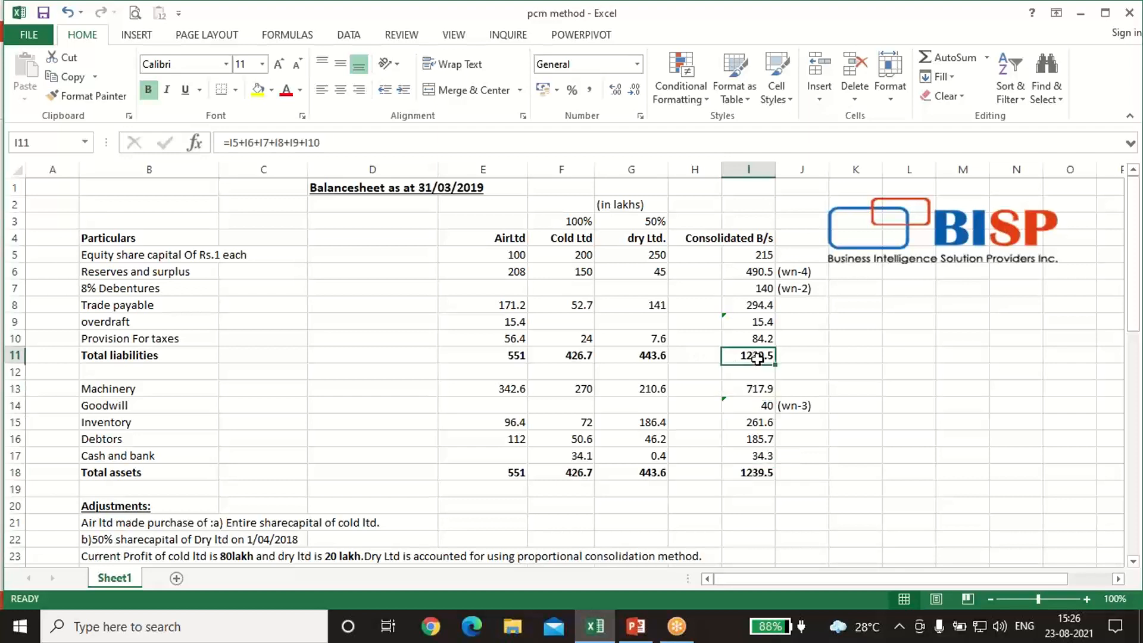
{"action": "left_click", "coordinate": [762, 474]}
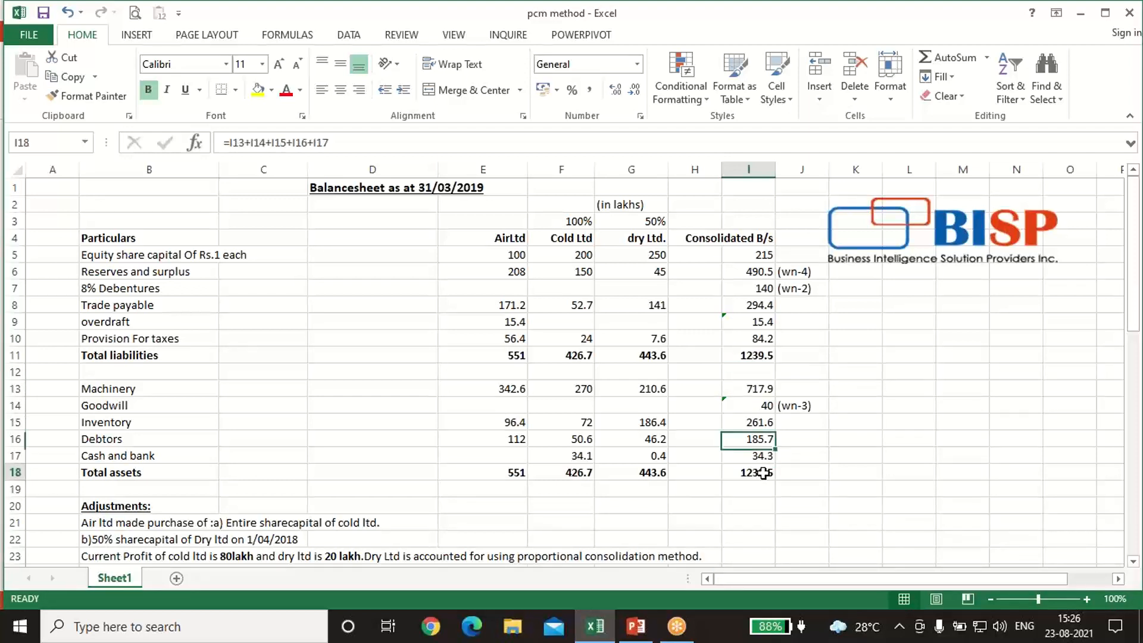